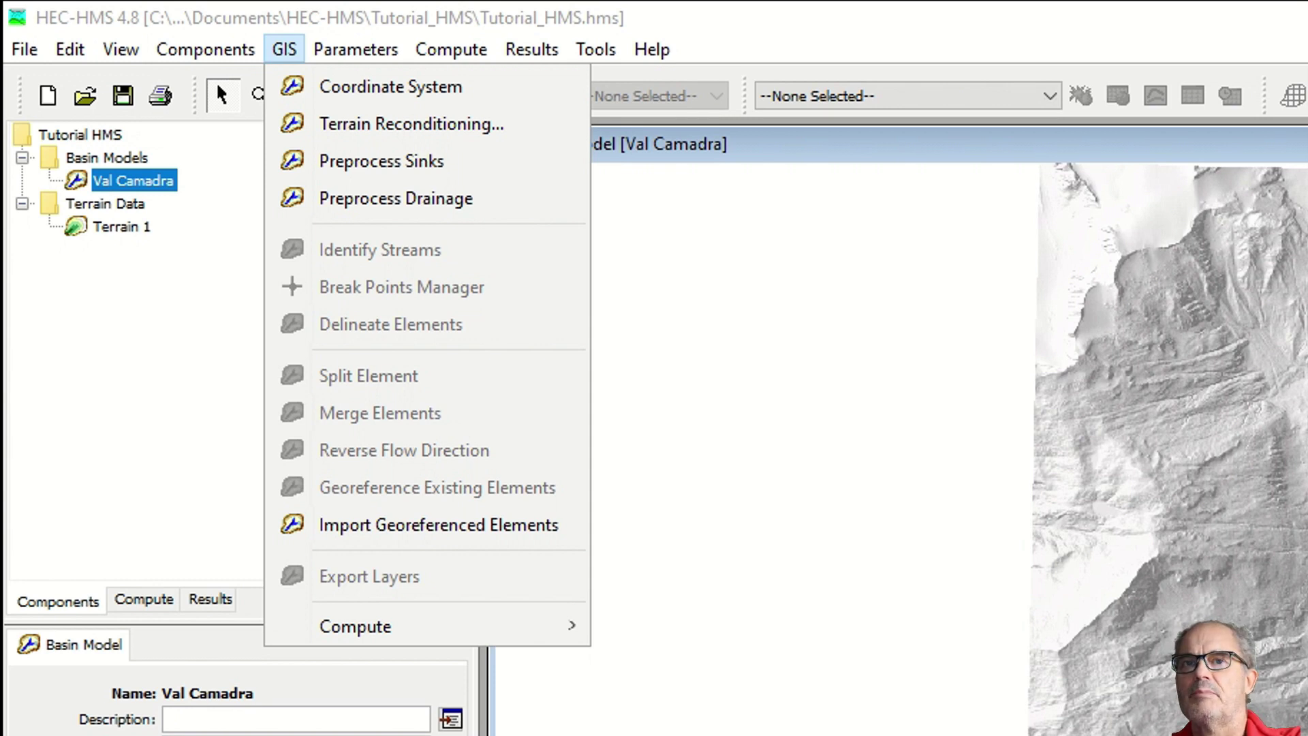
- Dismiss the GIS operations menu
key("Escape")
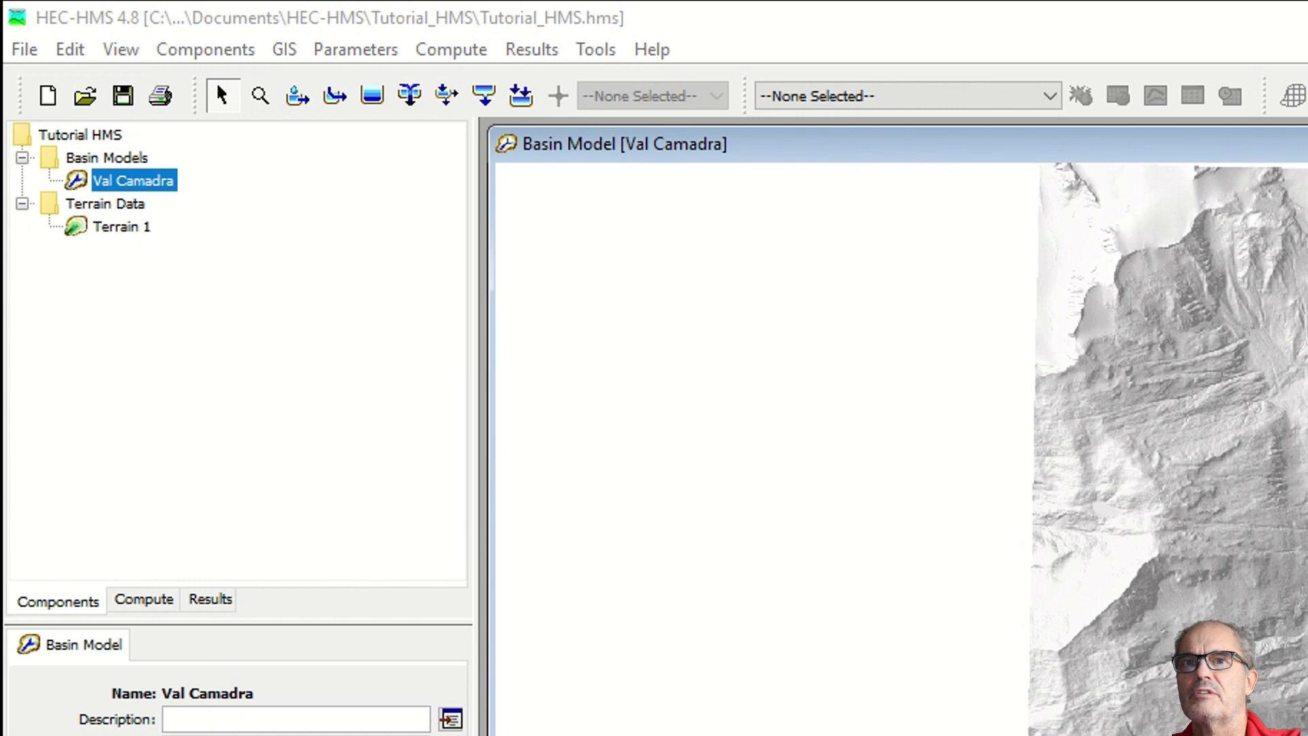
- Run GIS Preprocess Sinks on Terrain 1 and maximize the Basin Model window
left_click(287, 53)
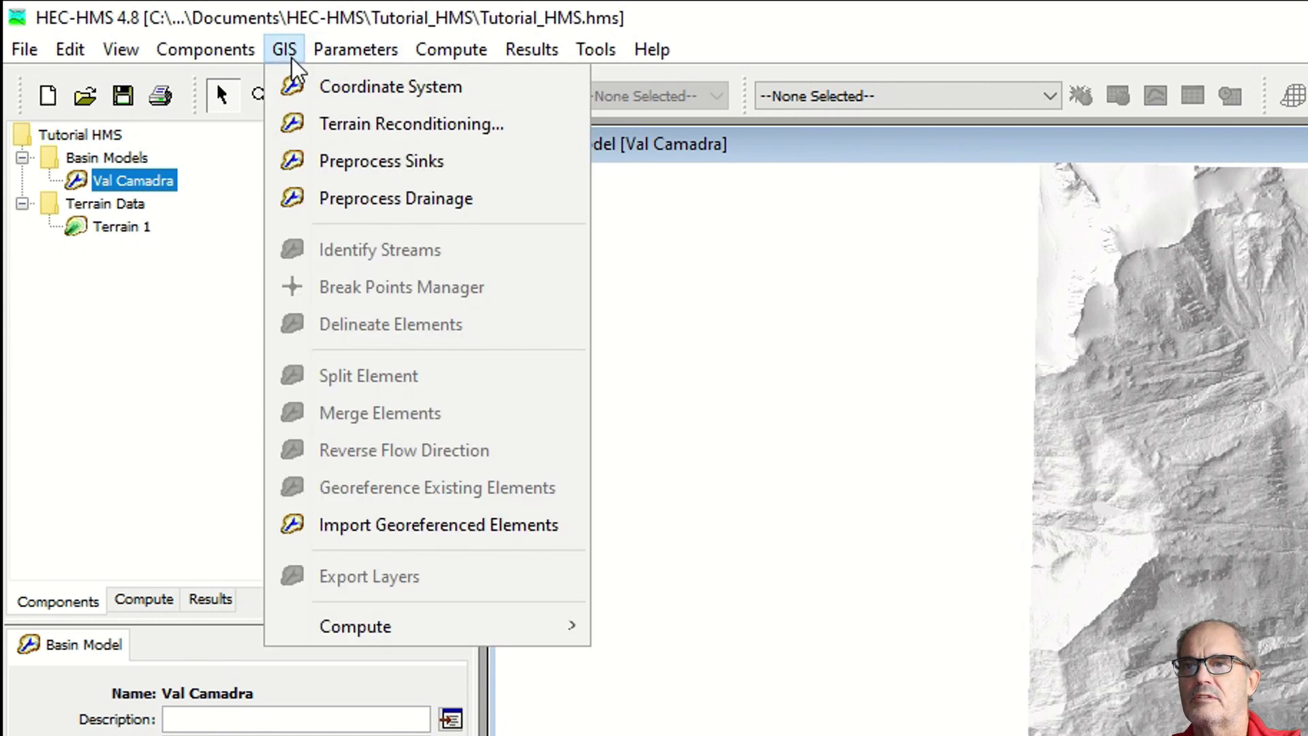
left_click(382, 161)
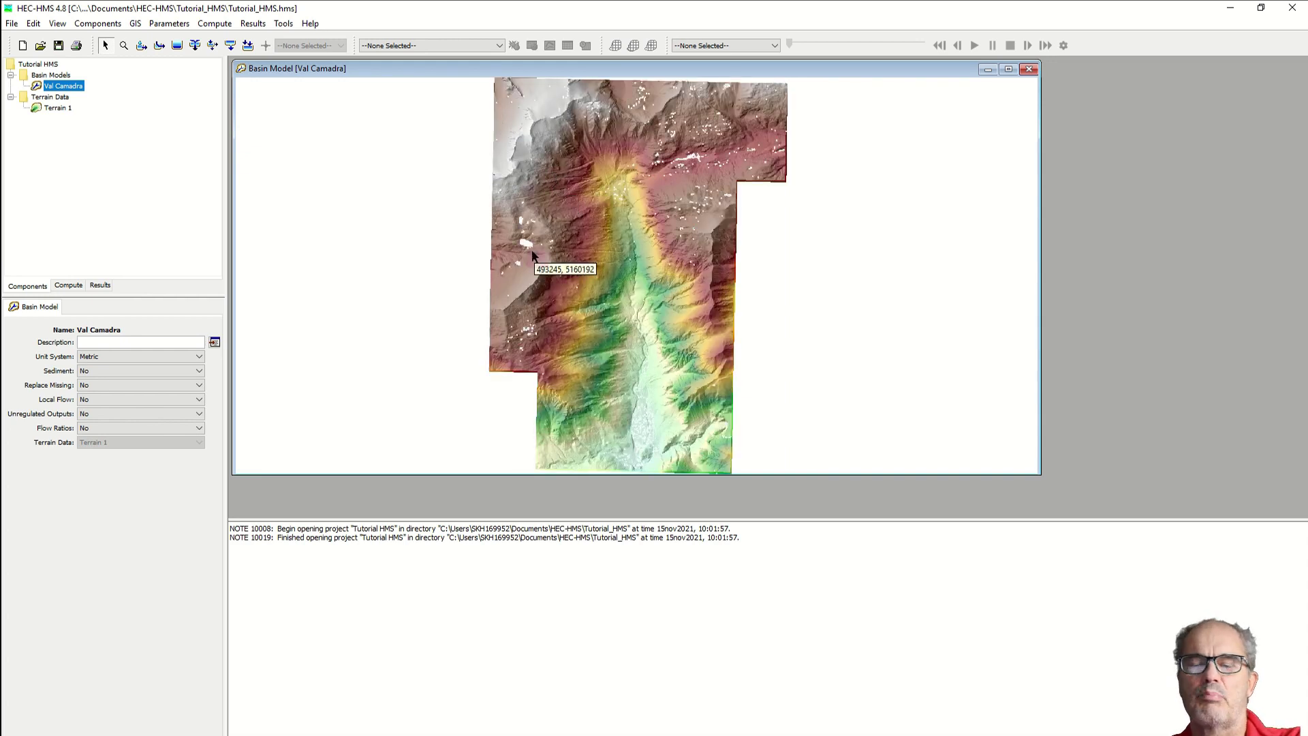
scroll(525, 242, "up", 3)
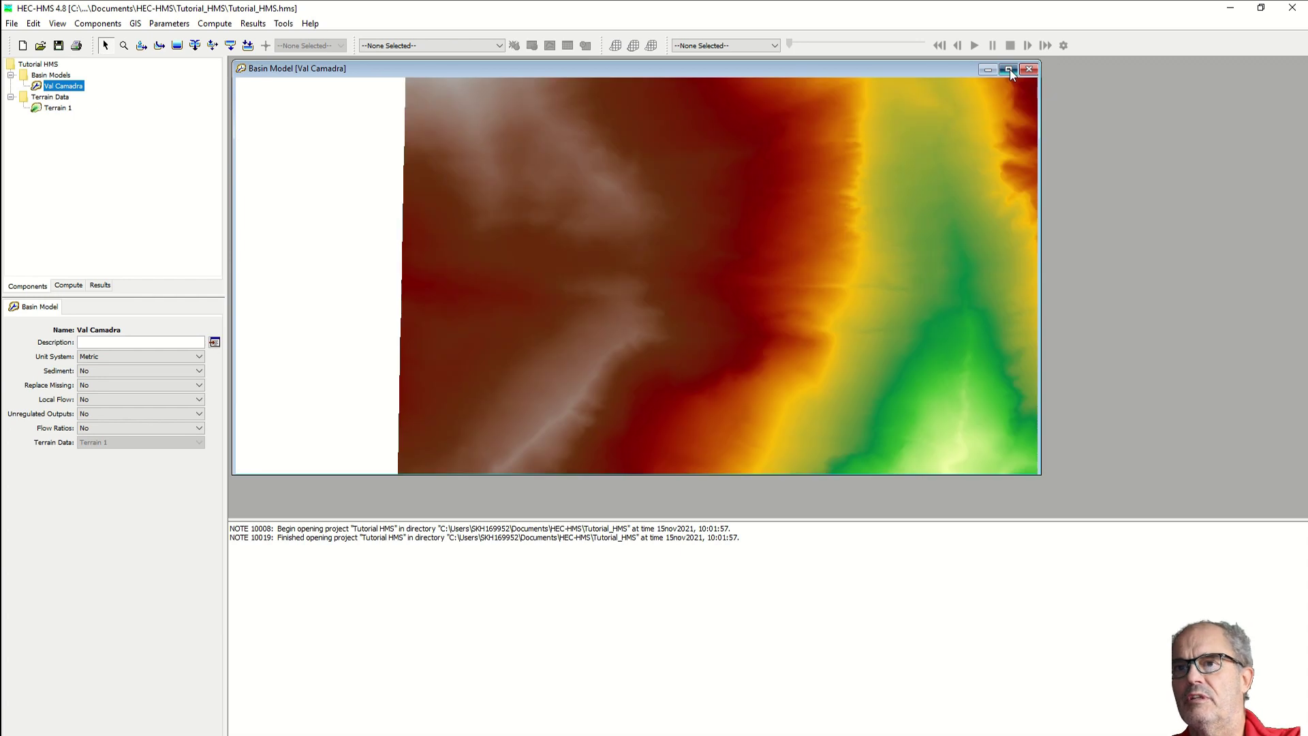
left_click(1009, 68)
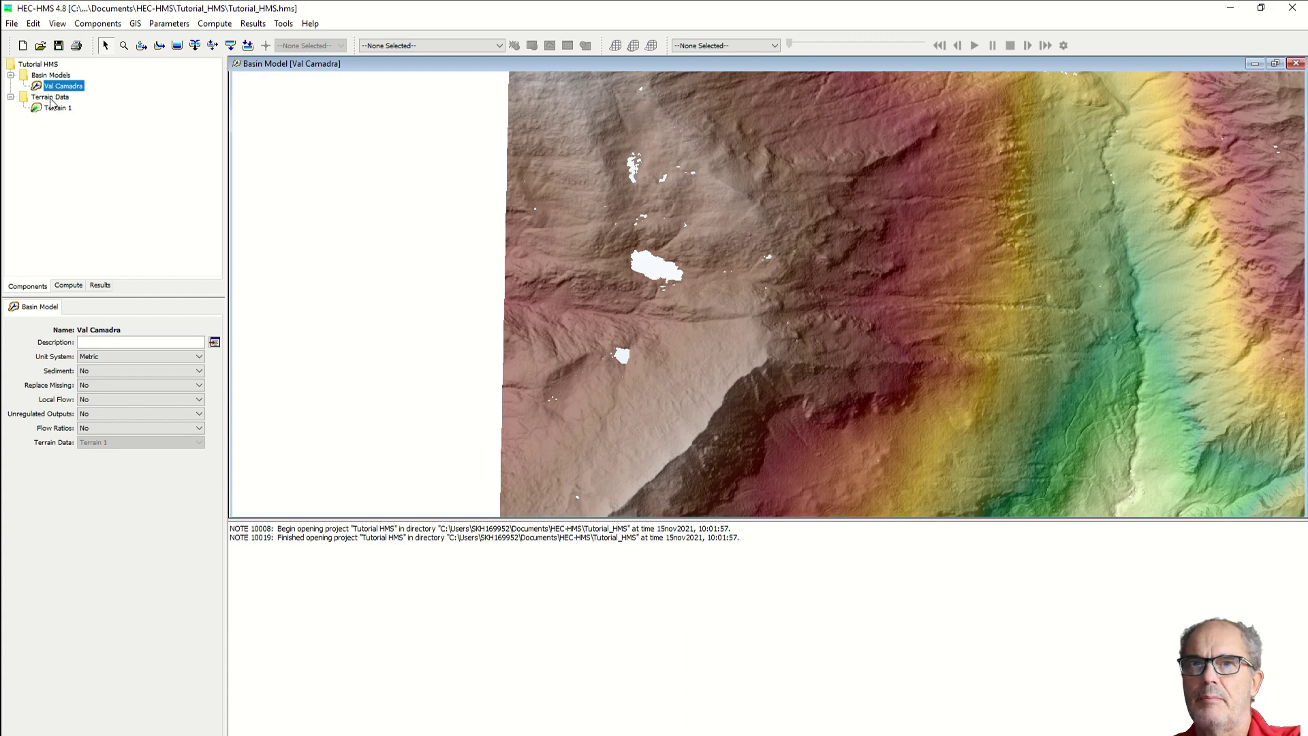
- Run GIS Preprocess Drainage to build flow direction and flow accumulation grids
left_click(135, 23)
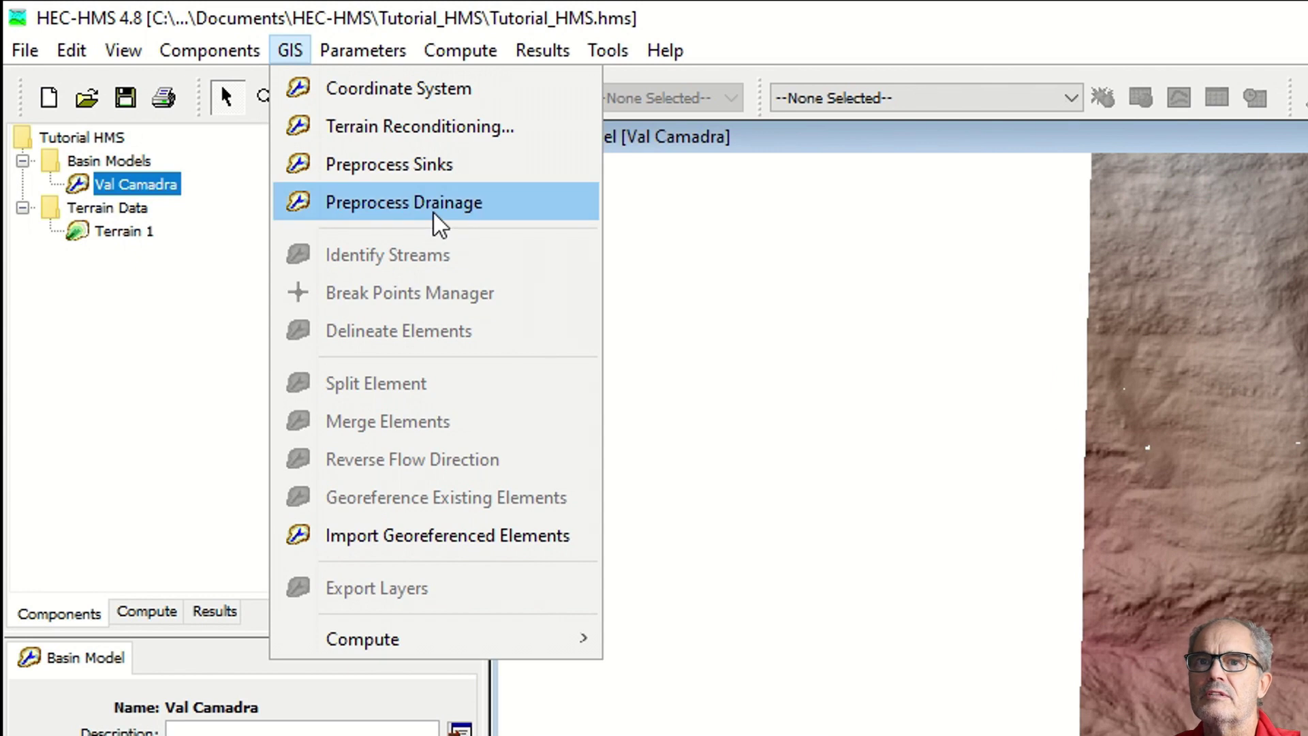
left_click(394, 191)
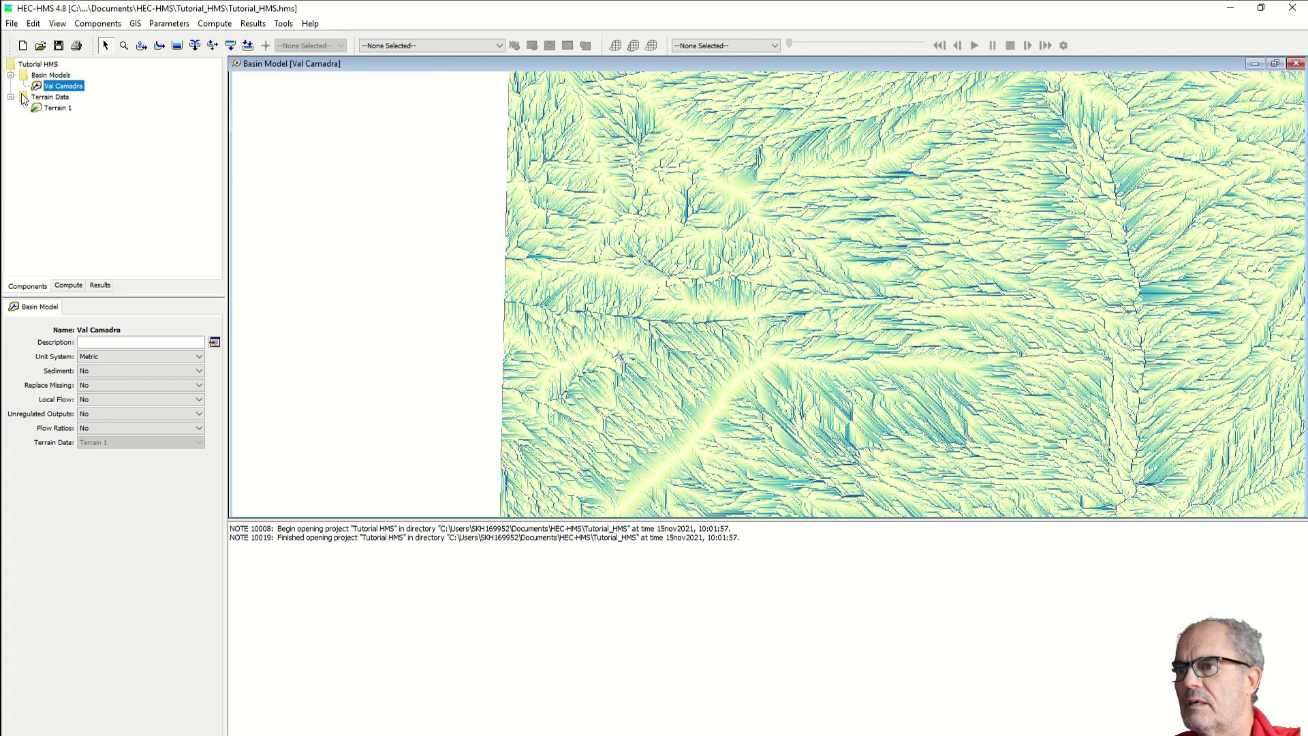
- Bring up Map Layers from the map menu, enlarge its list, and hide Sink Fill
right_click(922, 356)
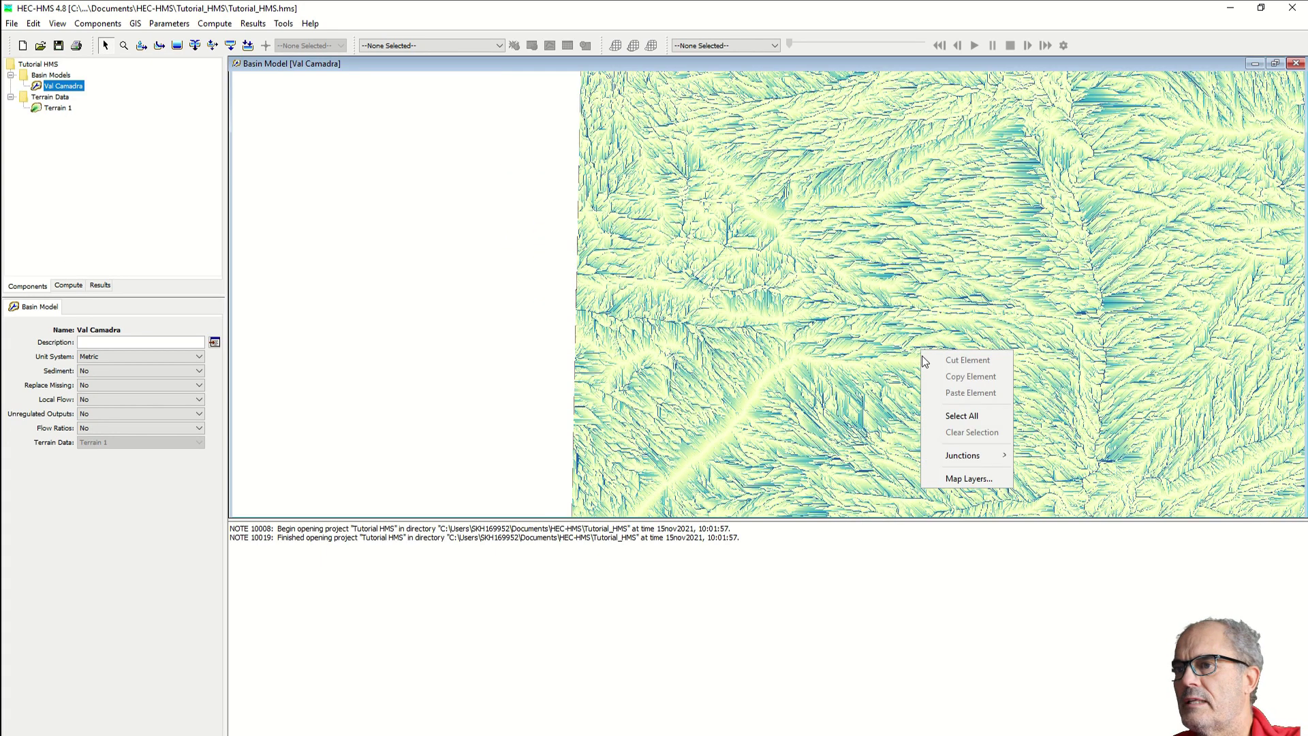
left_click(970, 479)
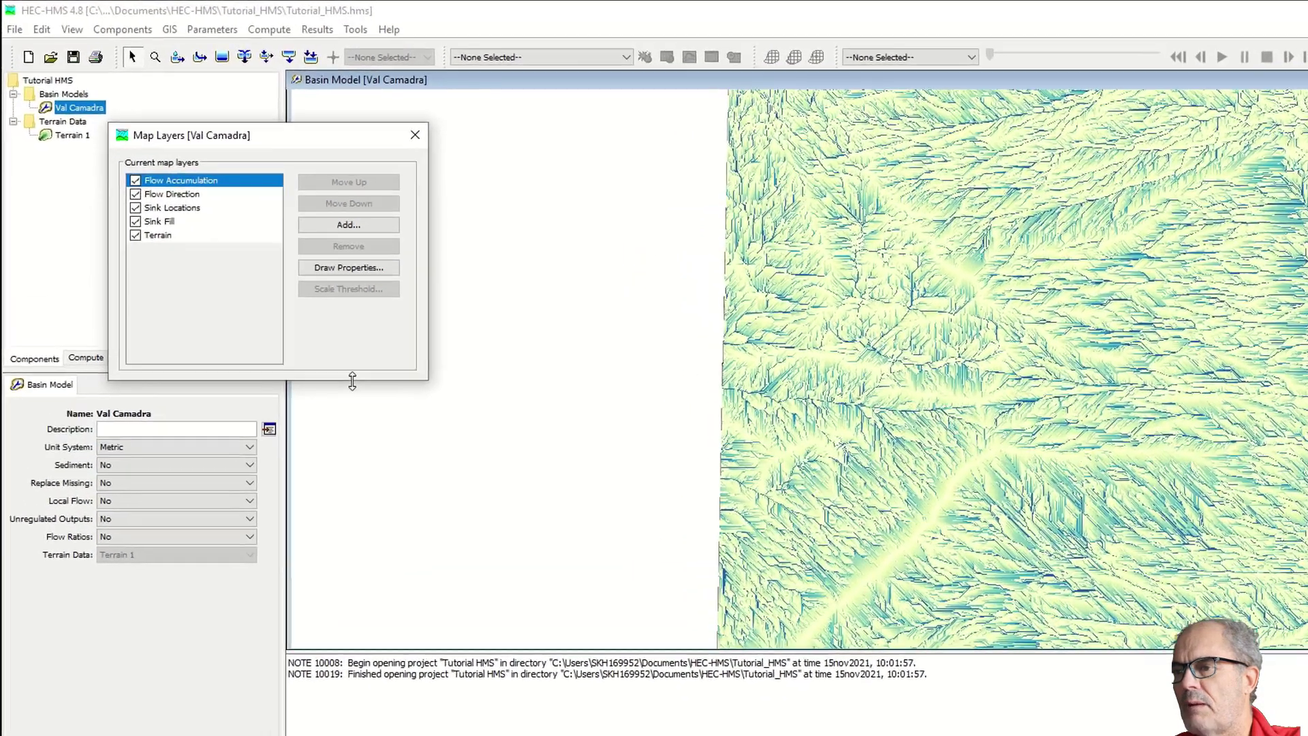
left_click_drag(287, 322, 281, 350)
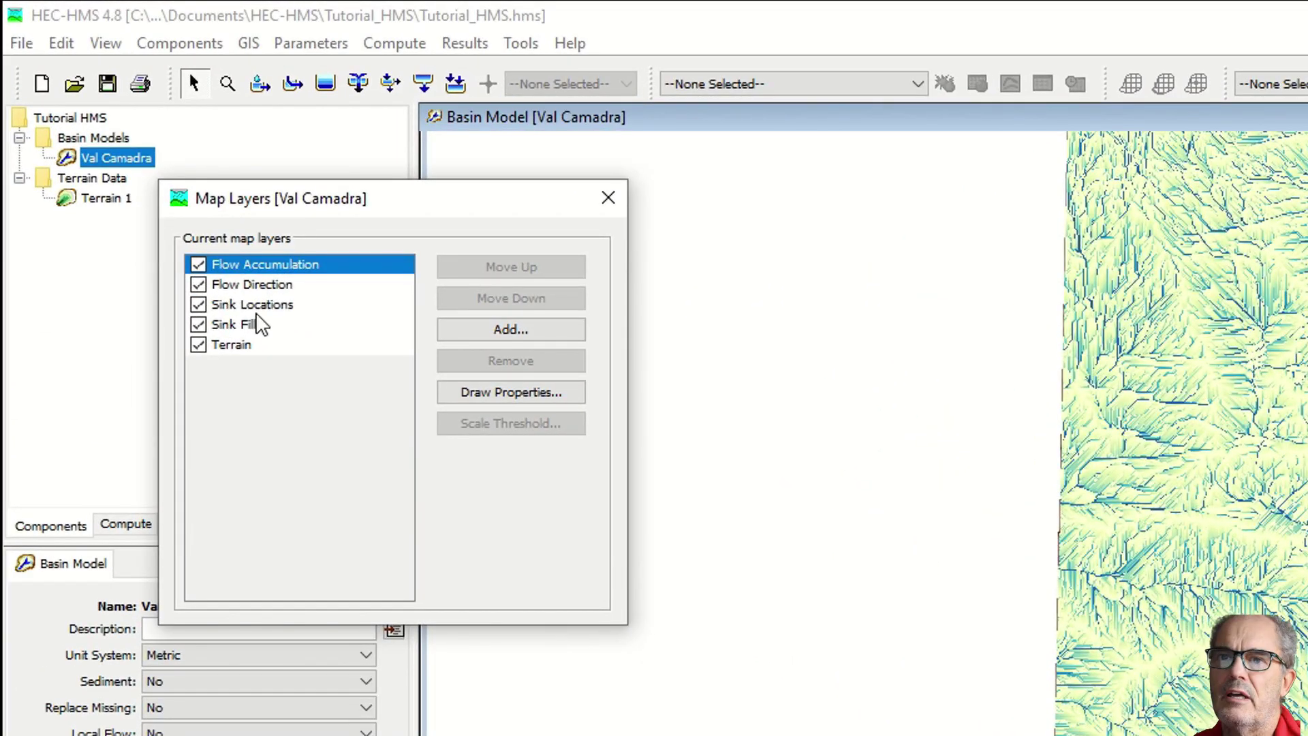
left_click(199, 345)
left_click(198, 323)
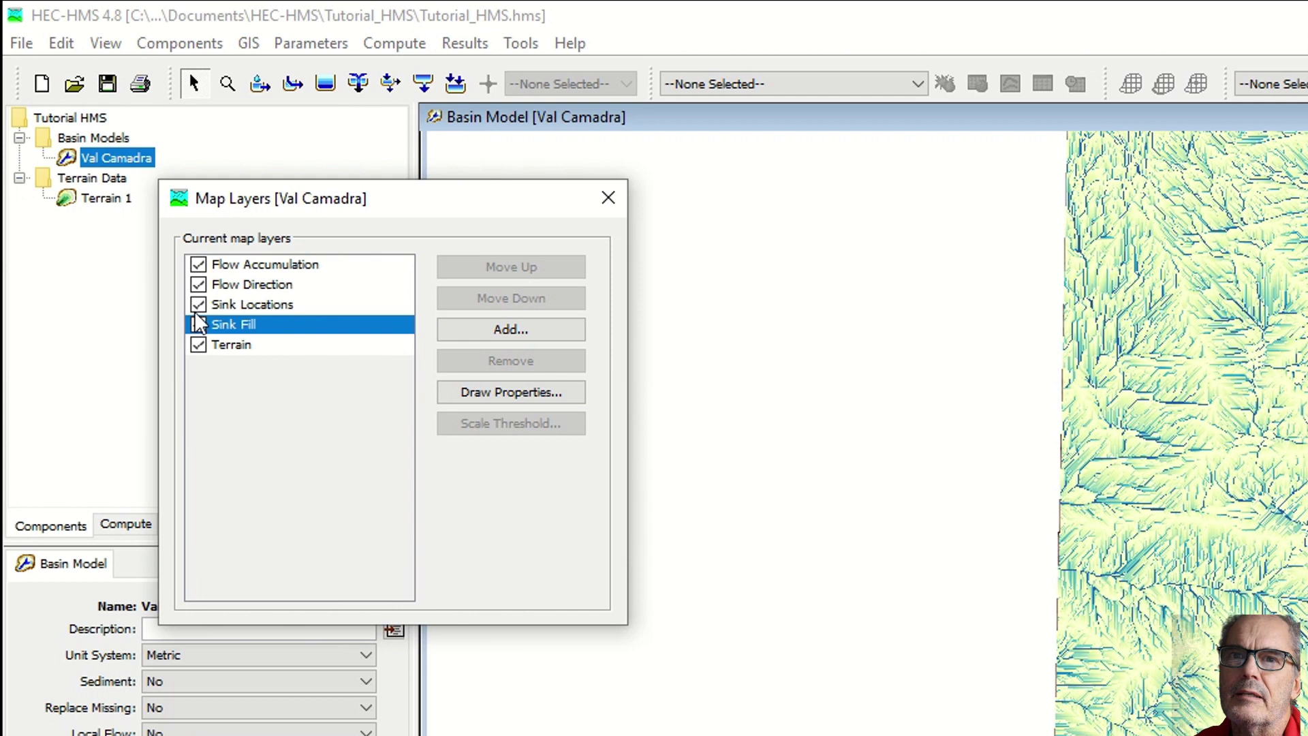
left_click(194, 324)
- Hide Flow Direction while keeping Sink Locations and Flow Accumulation visible
left_click(198, 304)
left_click(197, 304)
left_click(198, 284)
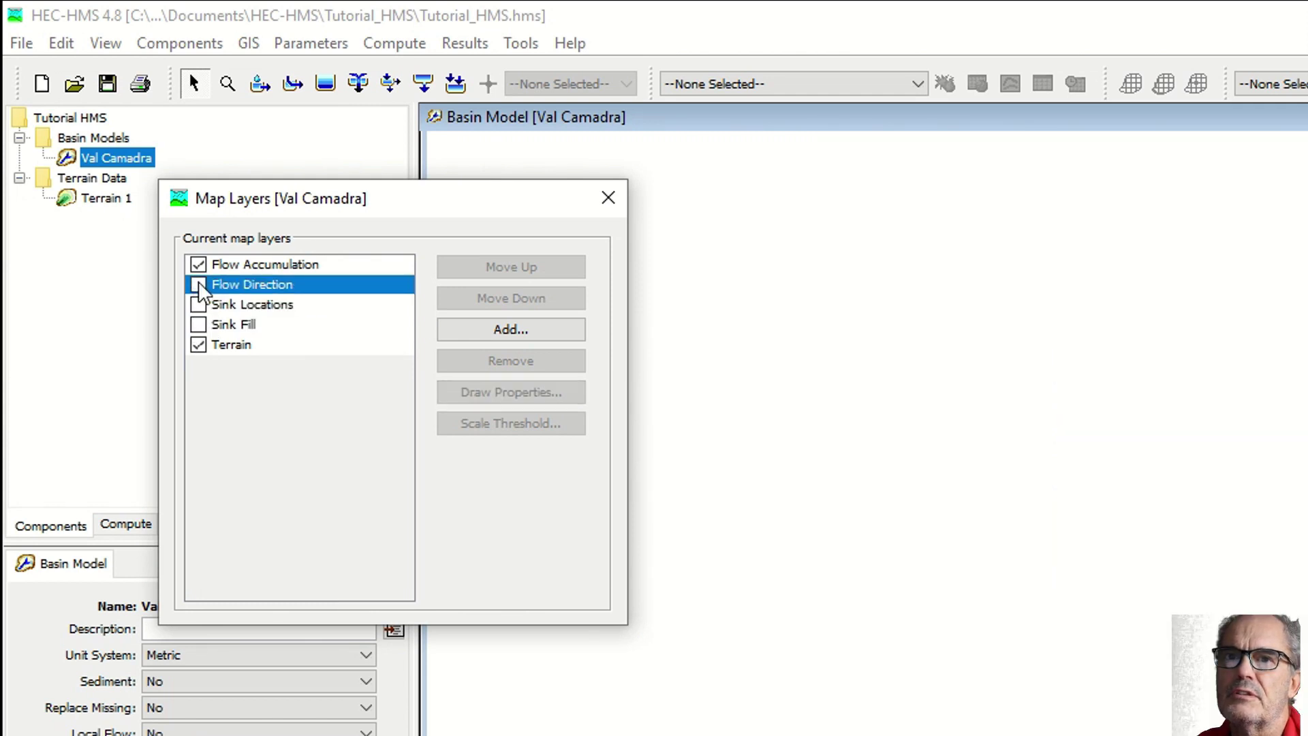
left_click(197, 265)
left_click(196, 265)
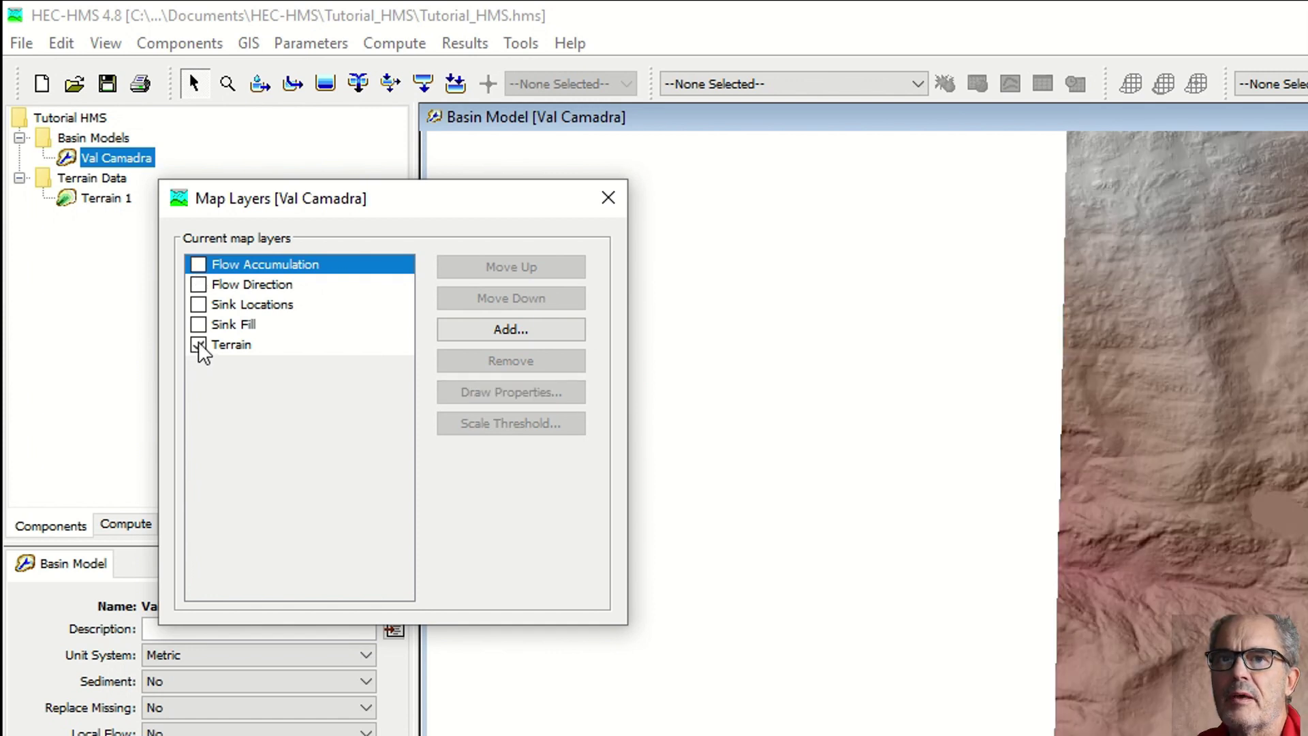
left_click(199, 305)
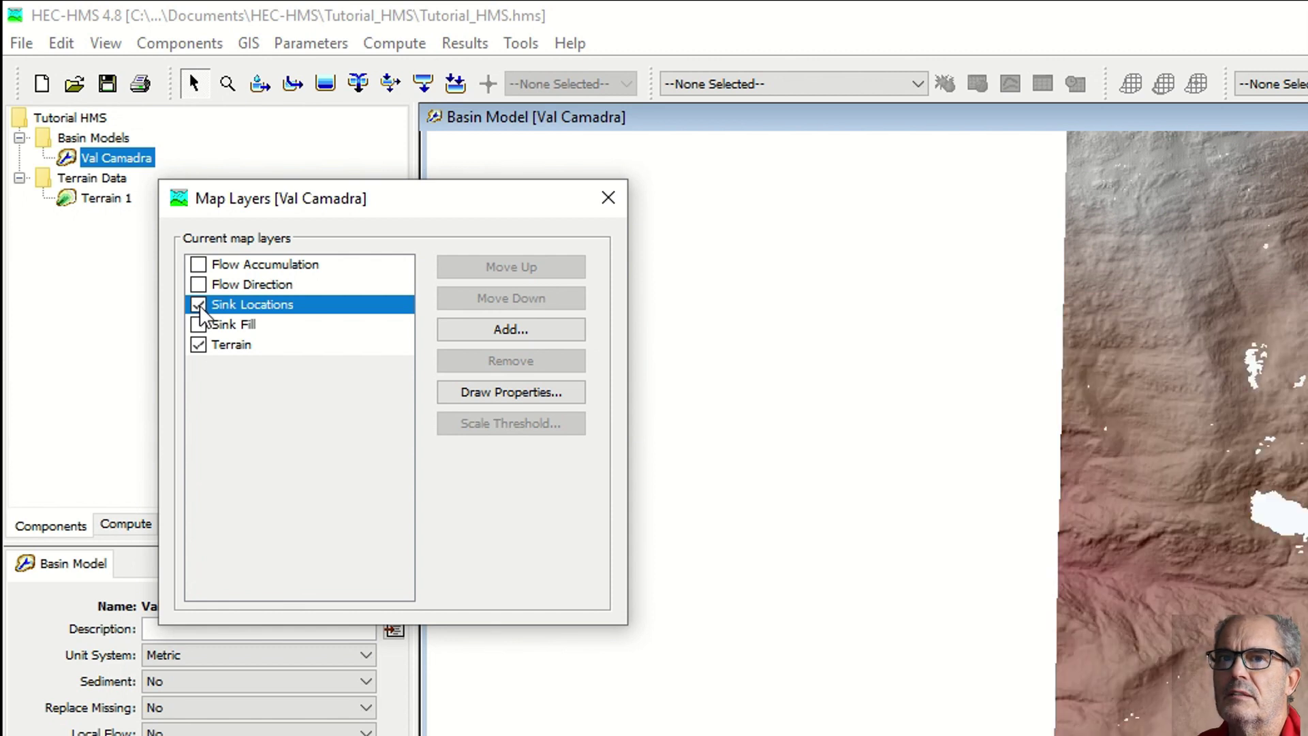
left_click(198, 265)
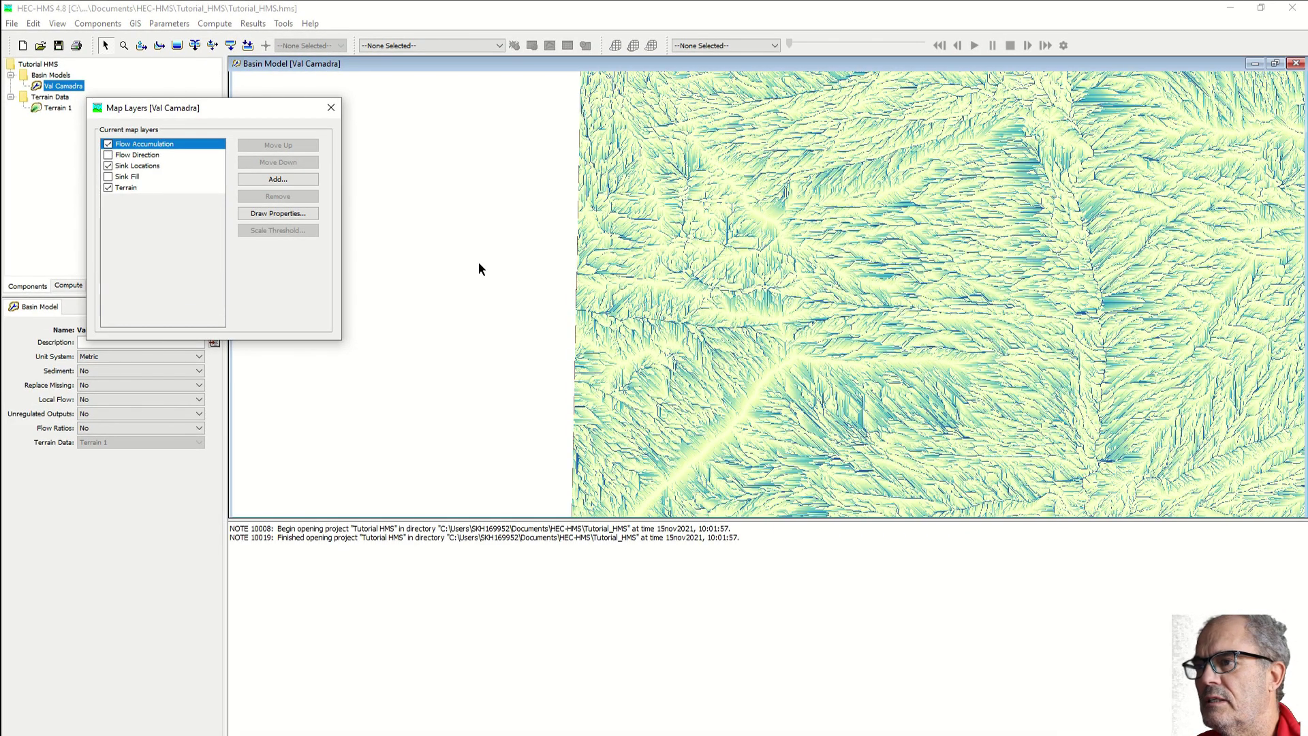
- Hide the Terrain layer so only Flow Accumulation and Sink Locations show
scroll(1082, 334, "up", 1)
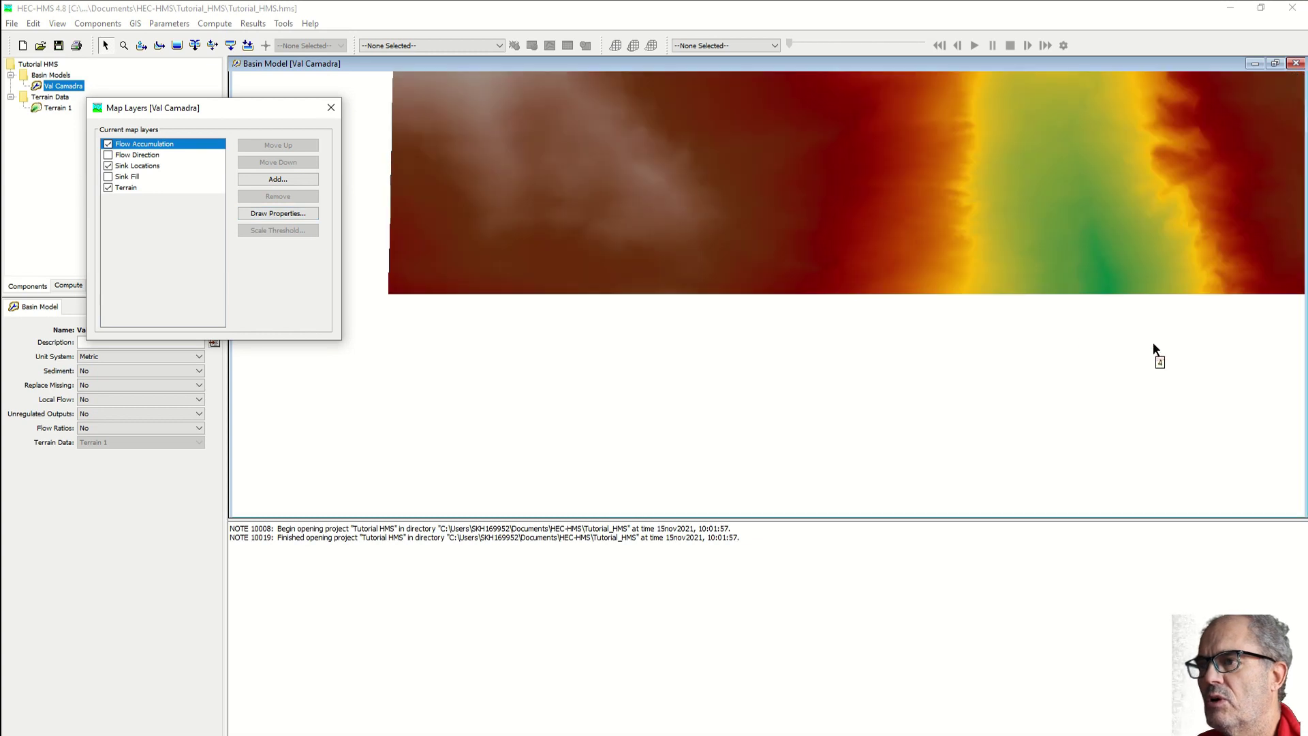
scroll(1154, 344, "up", 1)
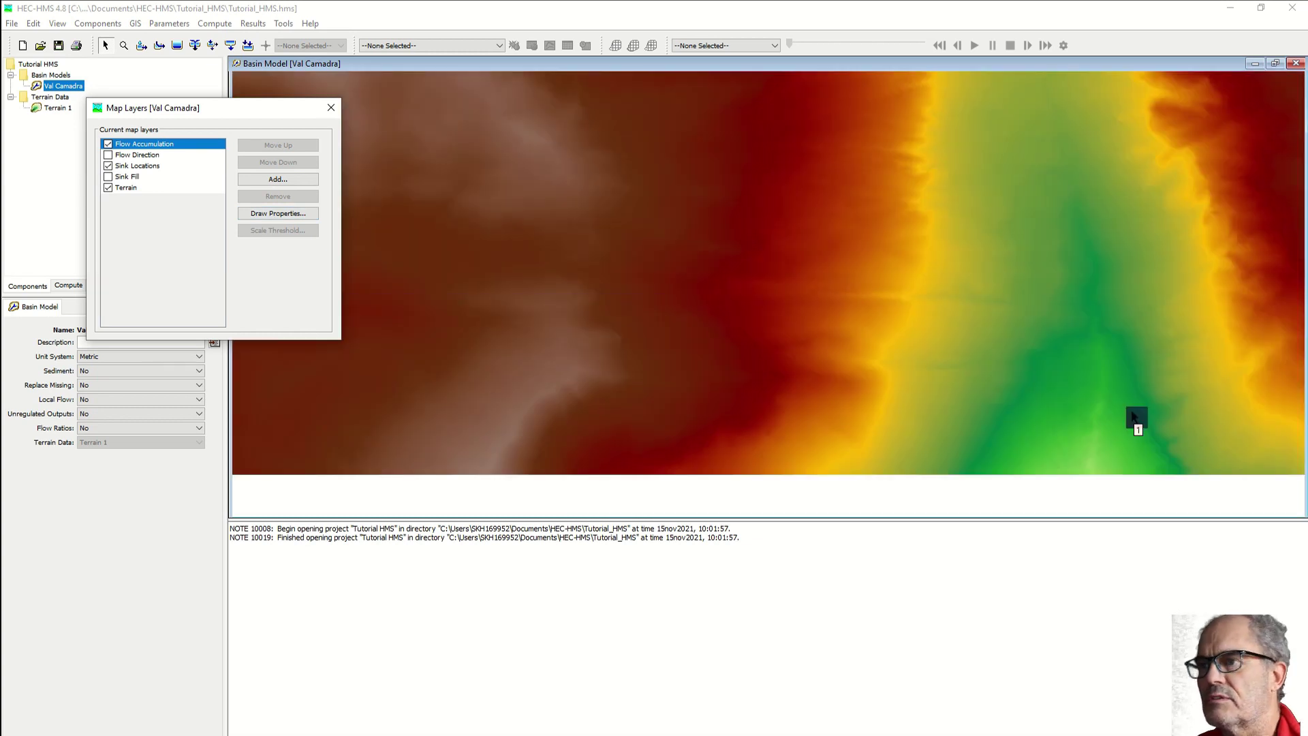
scroll(1133, 413, "up", 1)
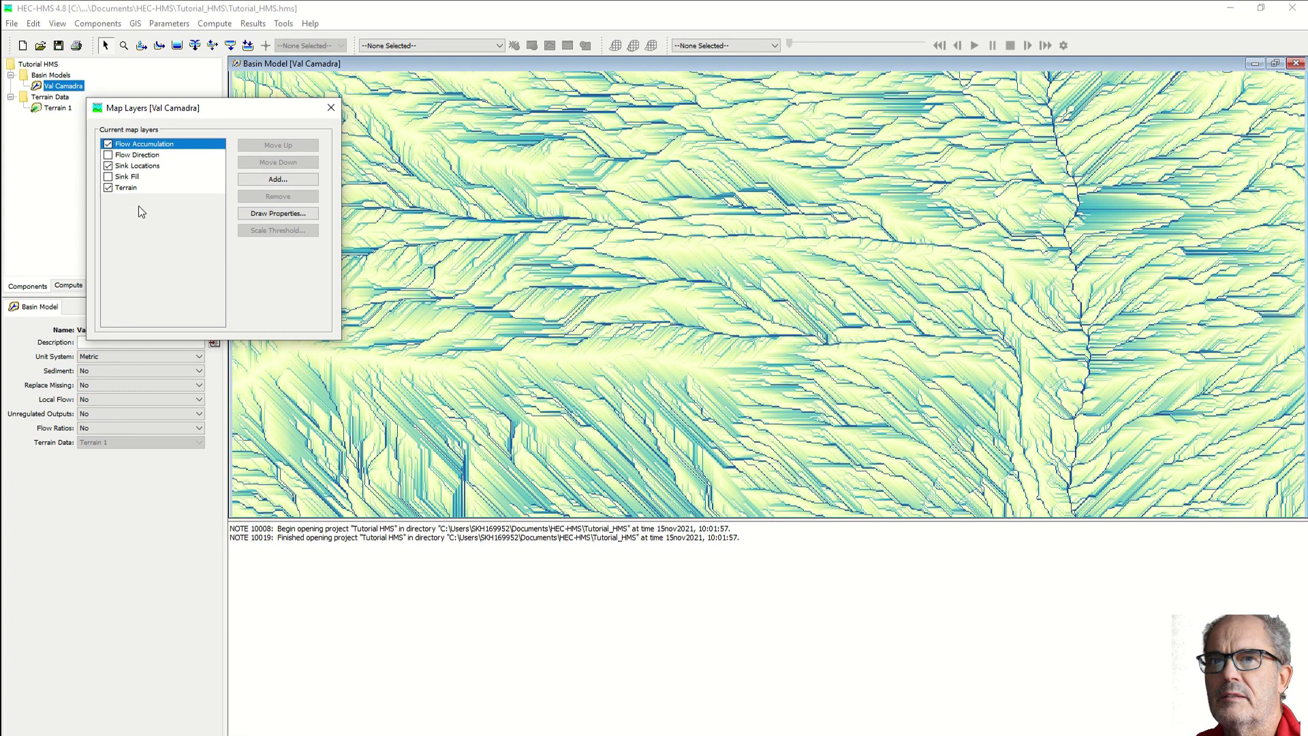
left_click(108, 188)
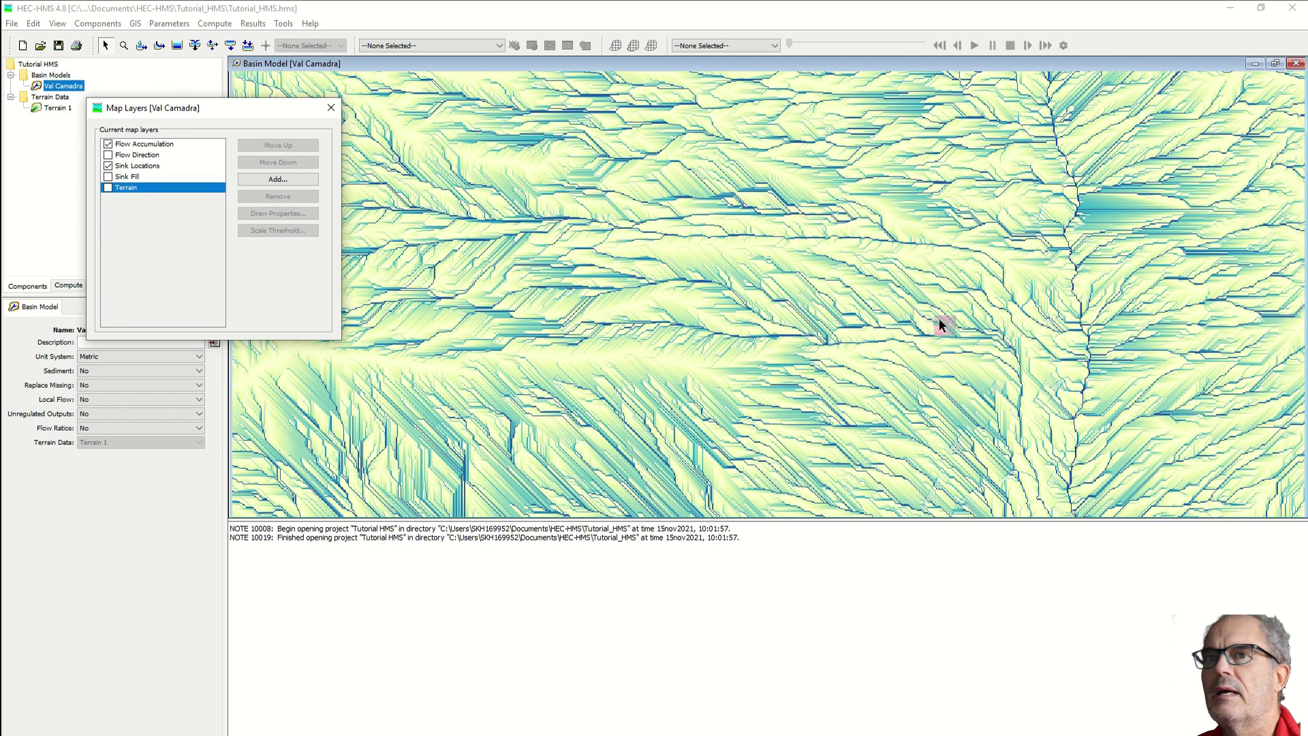
mouse_move(1021, 359)
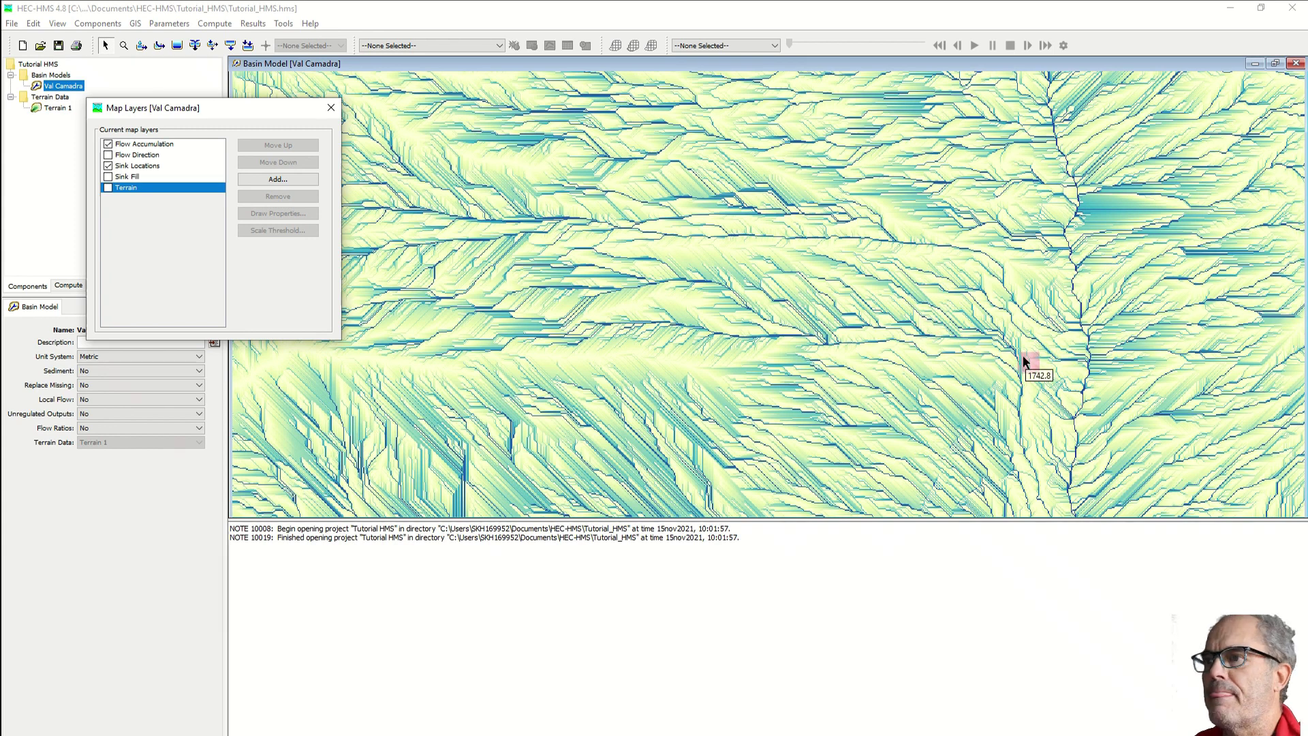
- Close Map Layers and identify streams using the default 0.3 km² area threshold
left_click(332, 109)
left_click(135, 23)
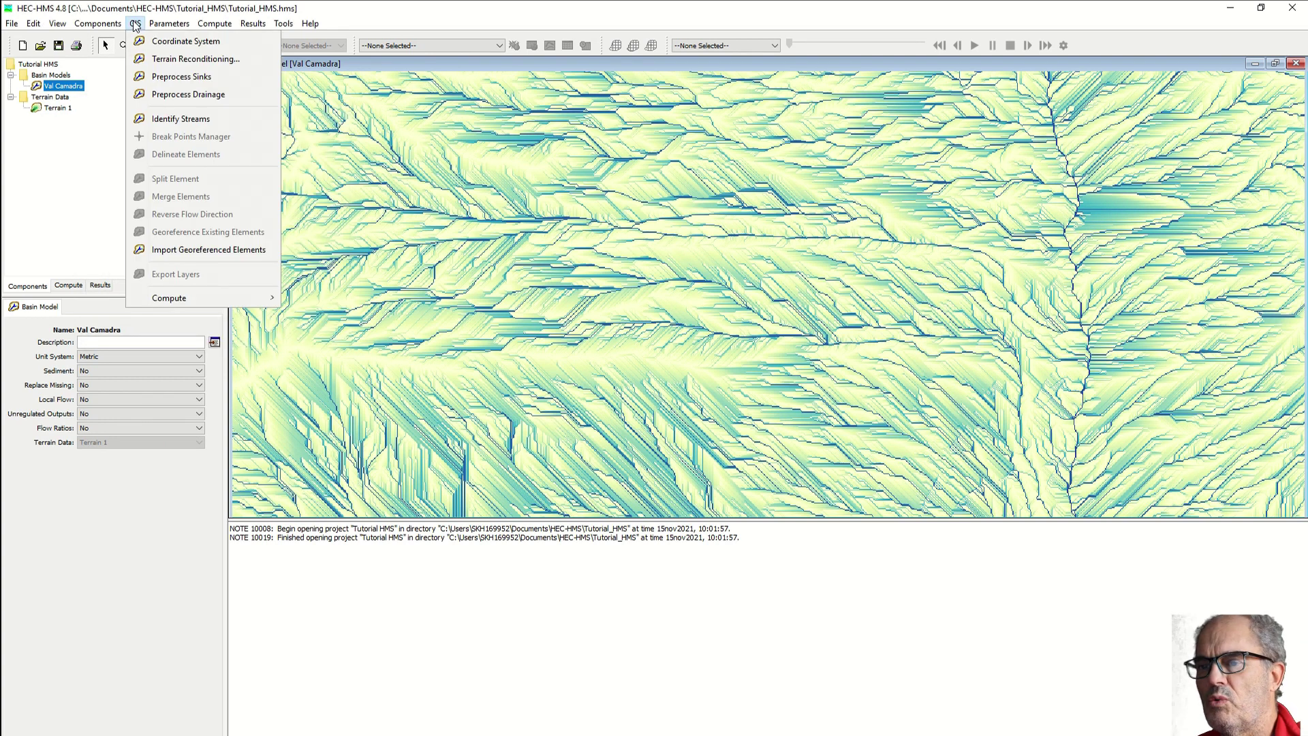
left_click(153, 125)
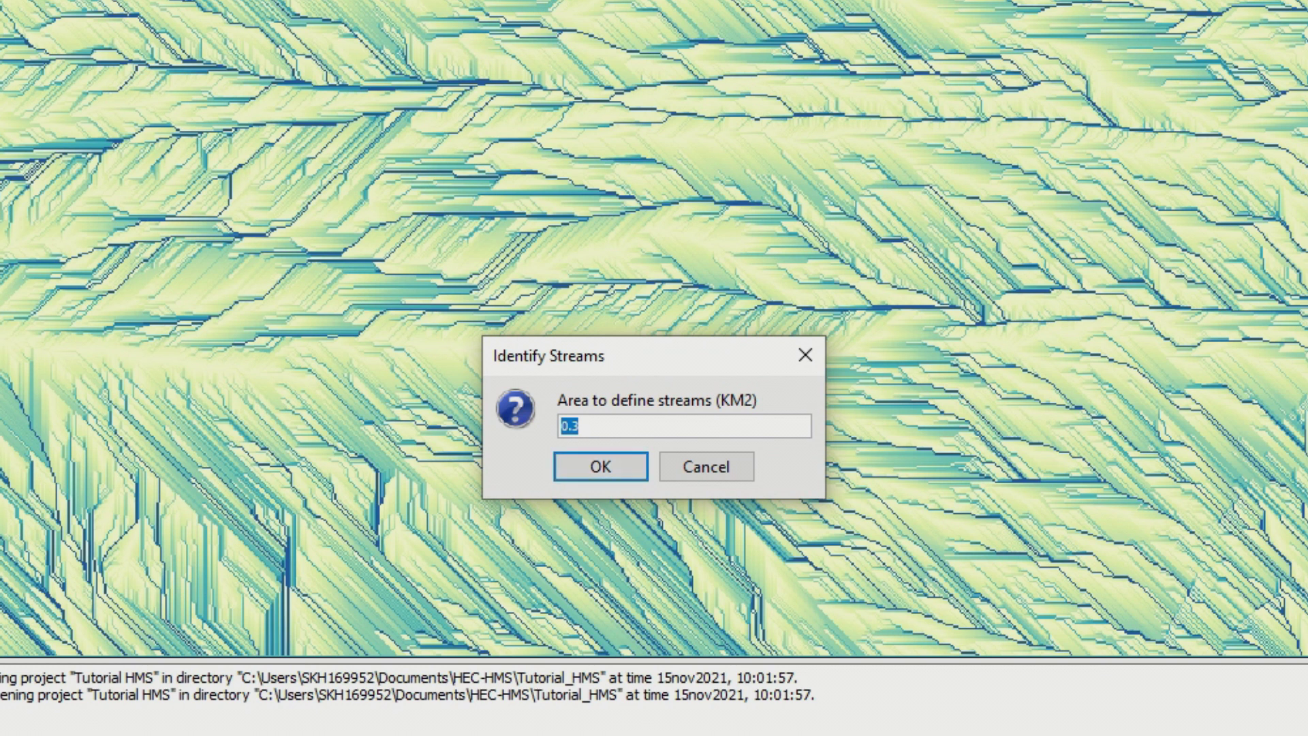
left_click(1155, 281)
key("Return")
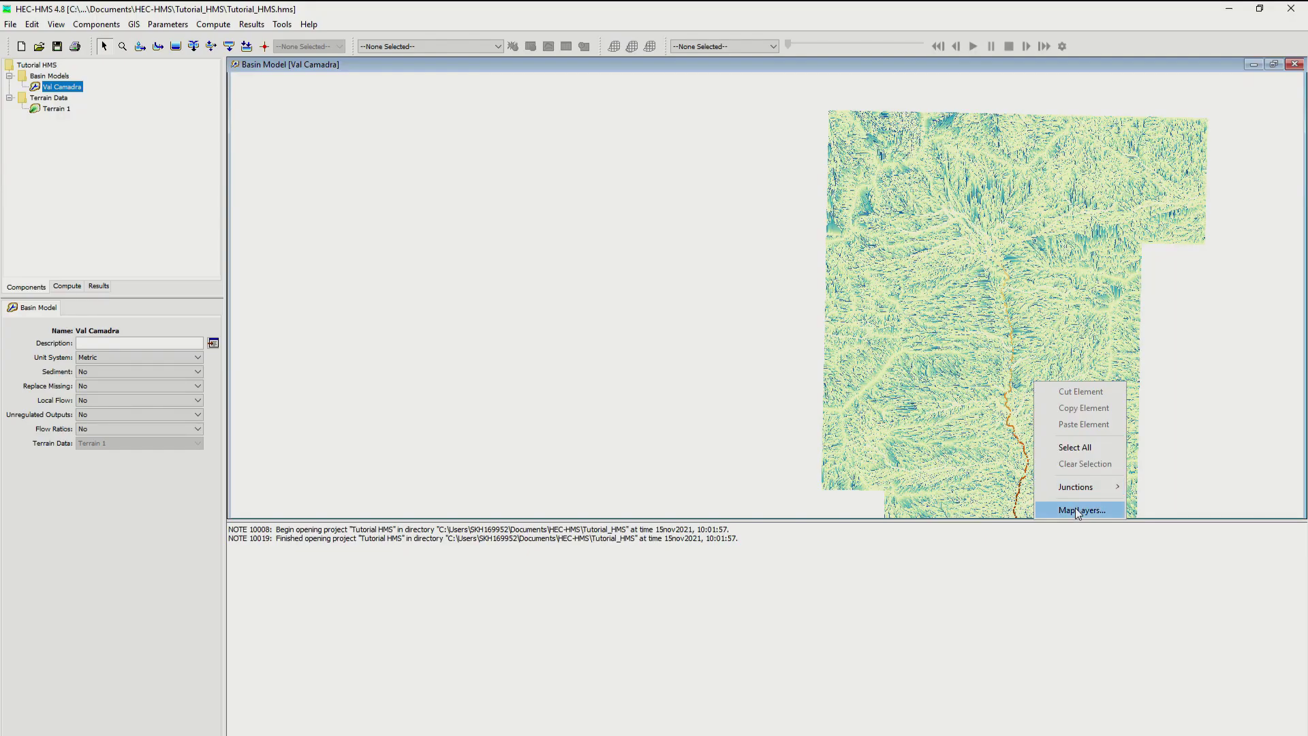
- In Map Layers, hide Flow Direction and show the Terrain layer beneath the streams
left_click(1078, 511)
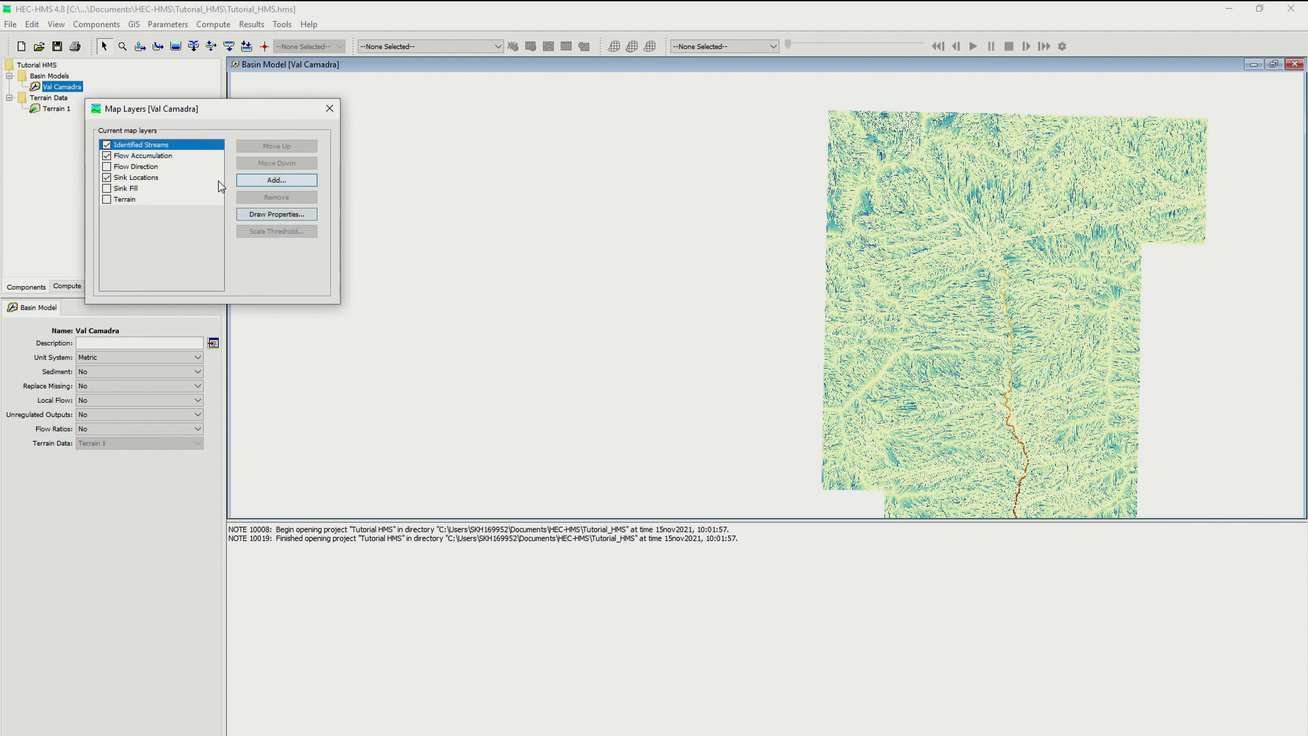
left_click(106, 166)
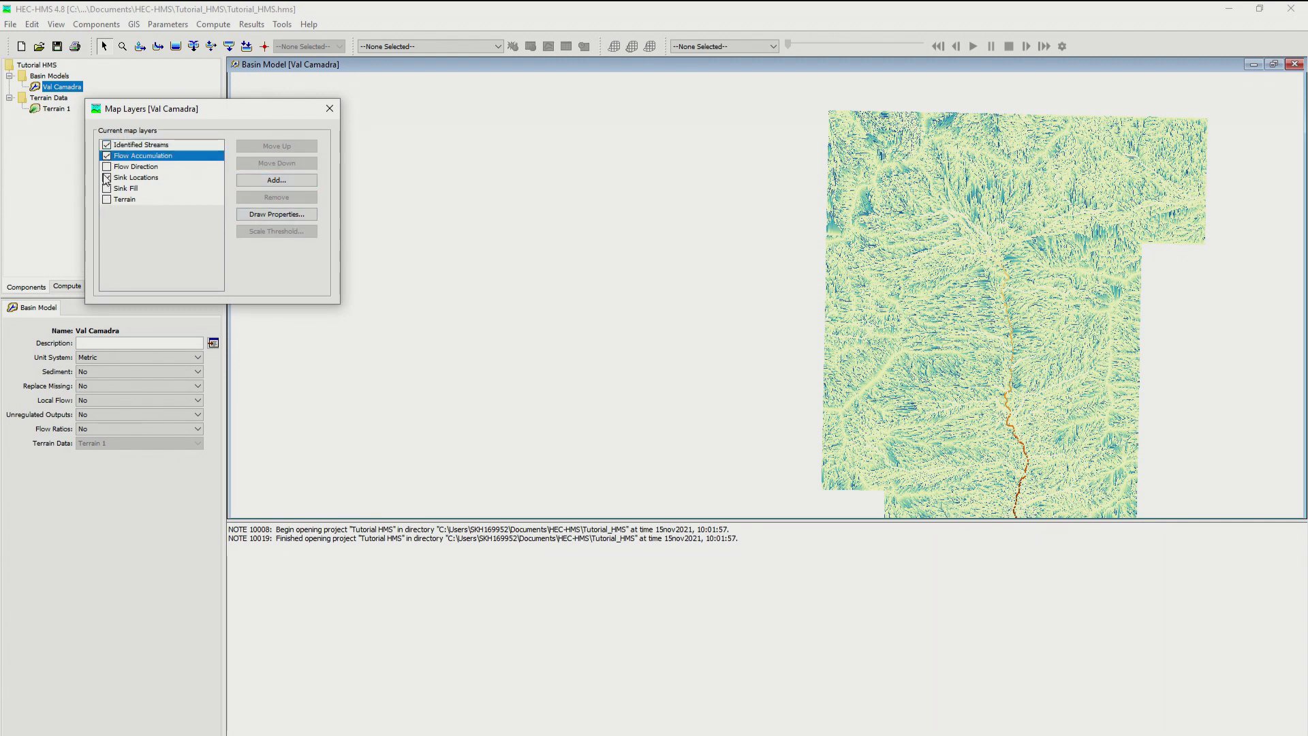
left_click(113, 178)
left_click(107, 199)
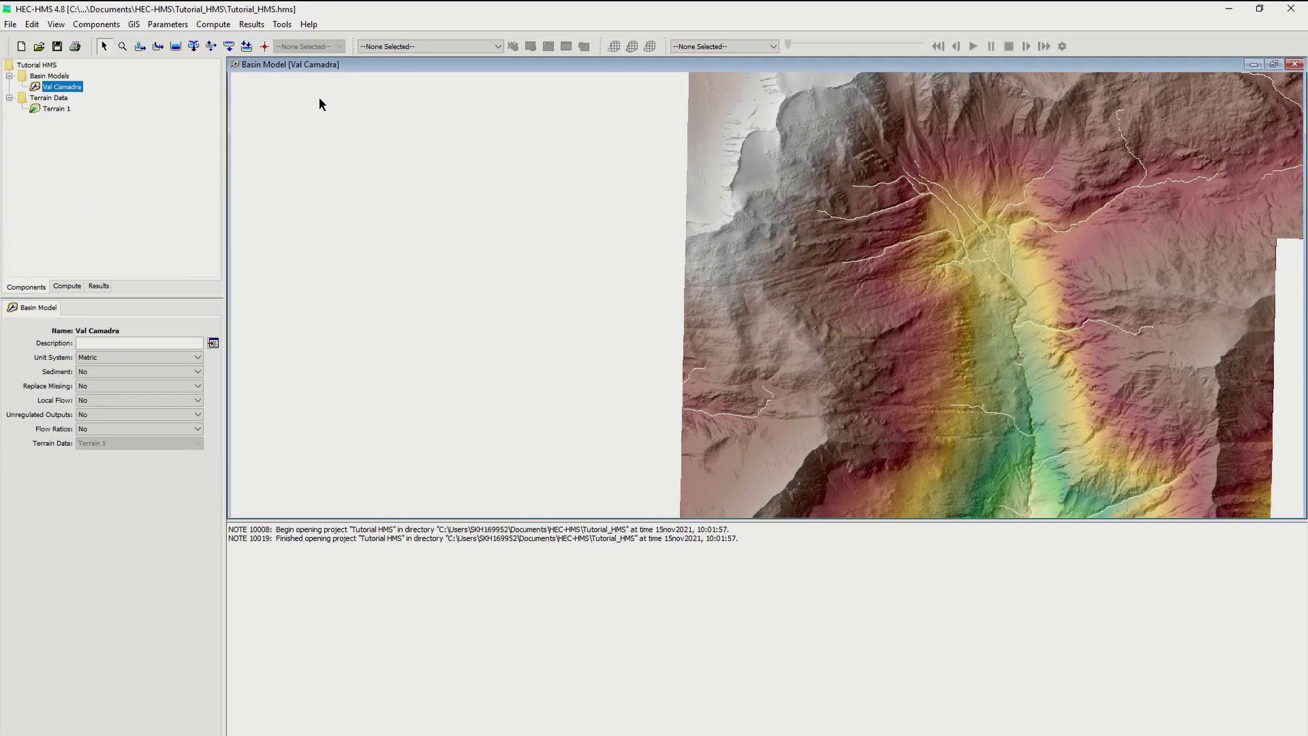
- Re-identify the streams with a 1 km² area threshold
left_click(133, 24)
left_click(161, 120)
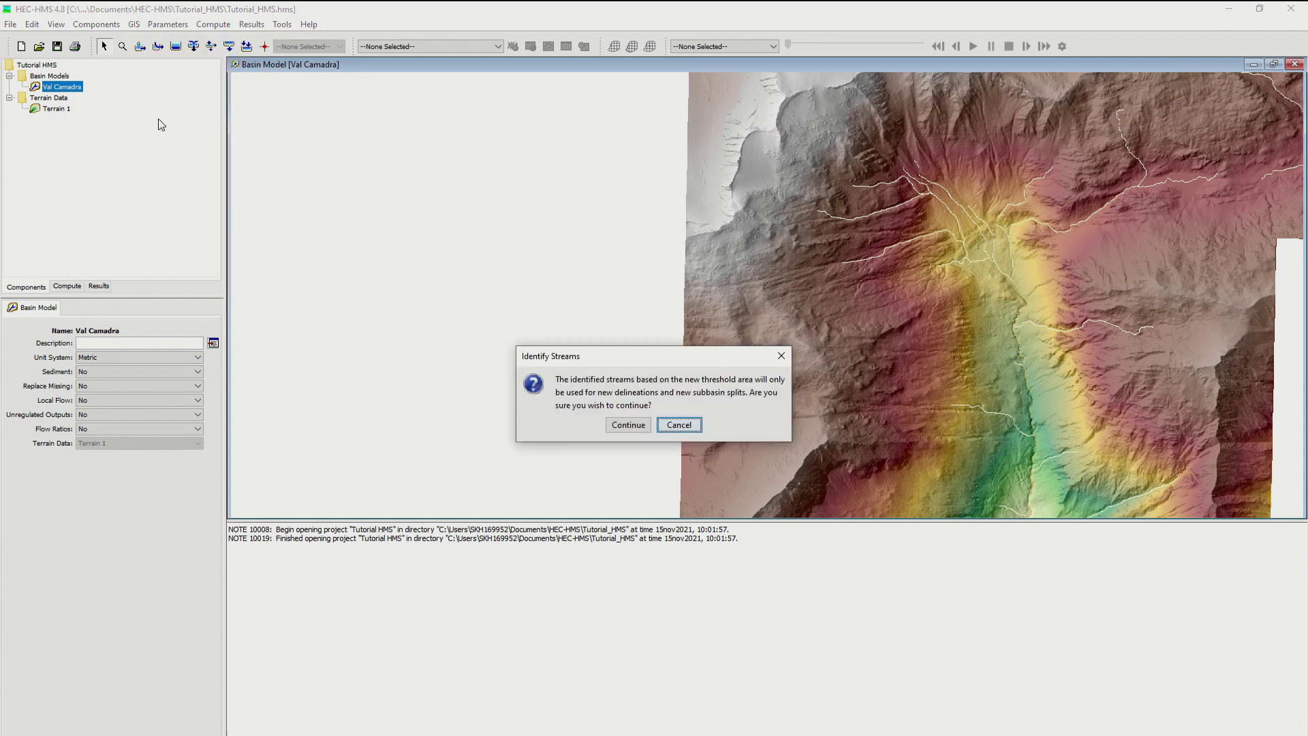
left_click(627, 427)
type("1")
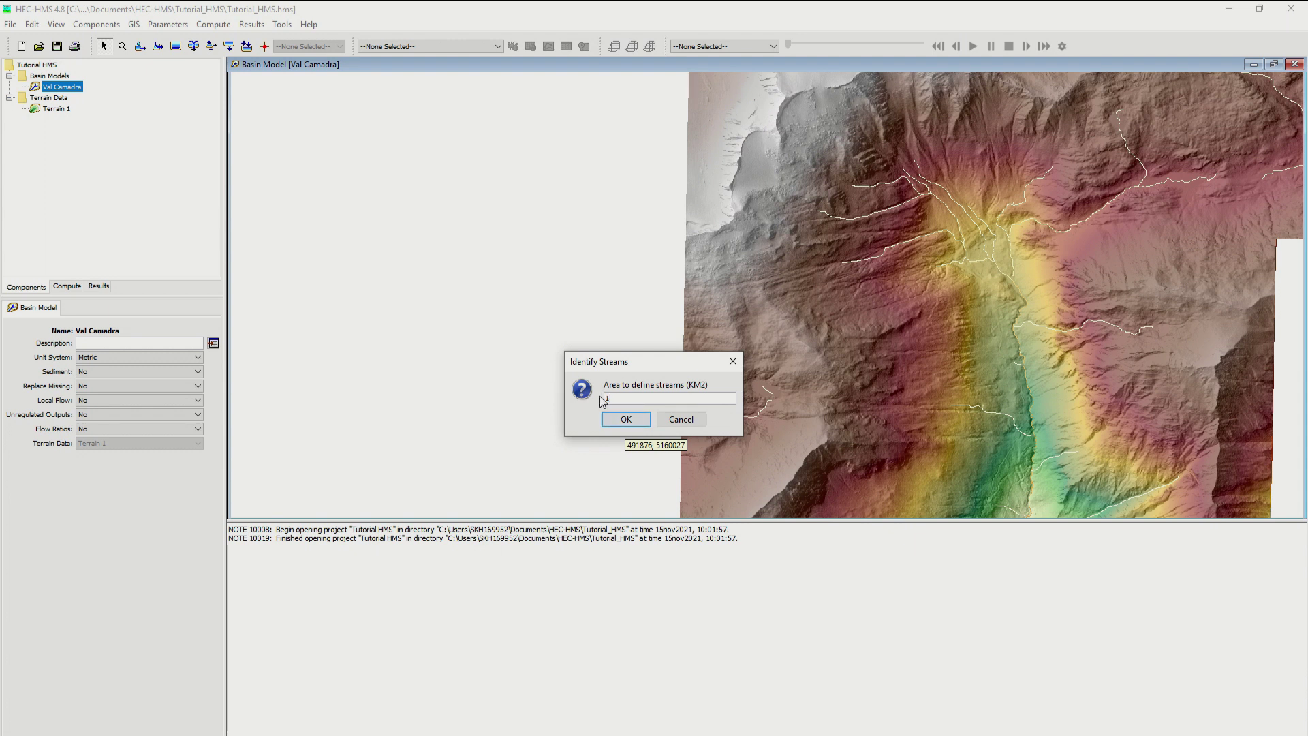
left_click(624, 419)
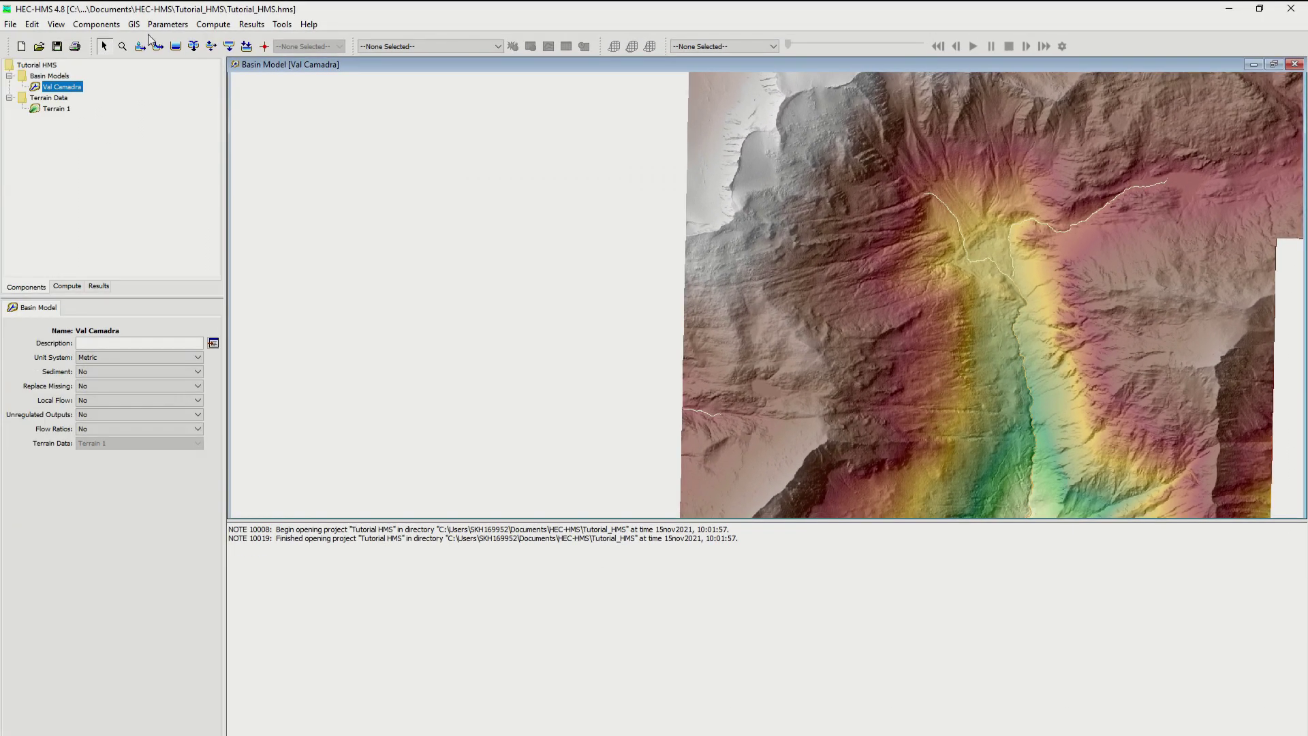
- Redefine the streams with a 0.7 km² area threshold, confirming the Continue prompt
left_click(135, 24)
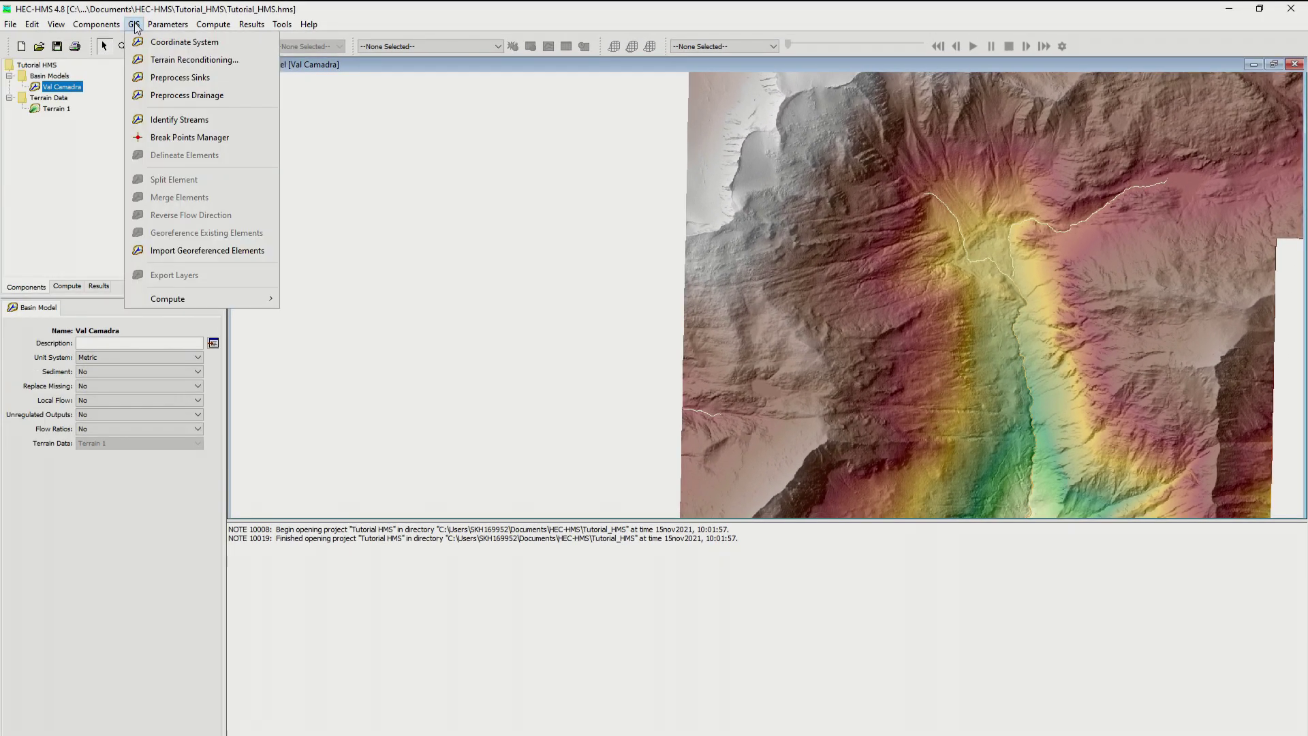
left_click(164, 121)
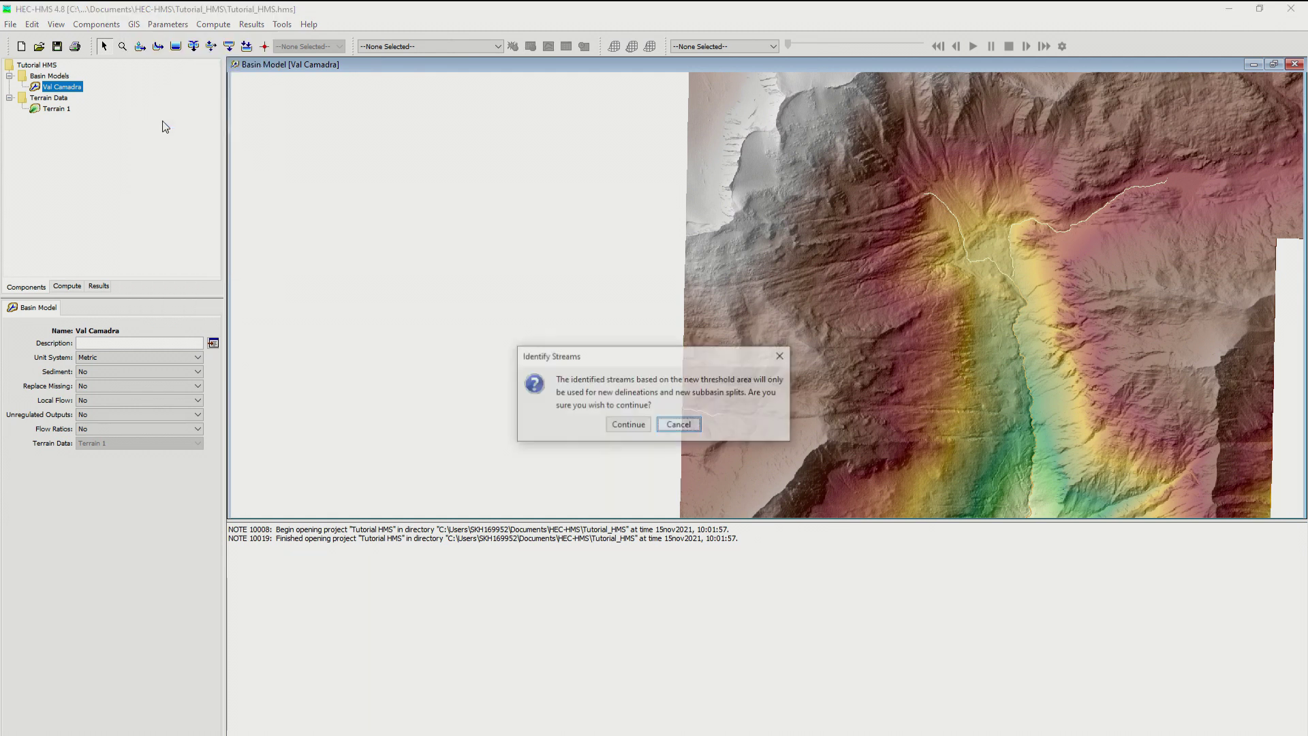
left_click(628, 425)
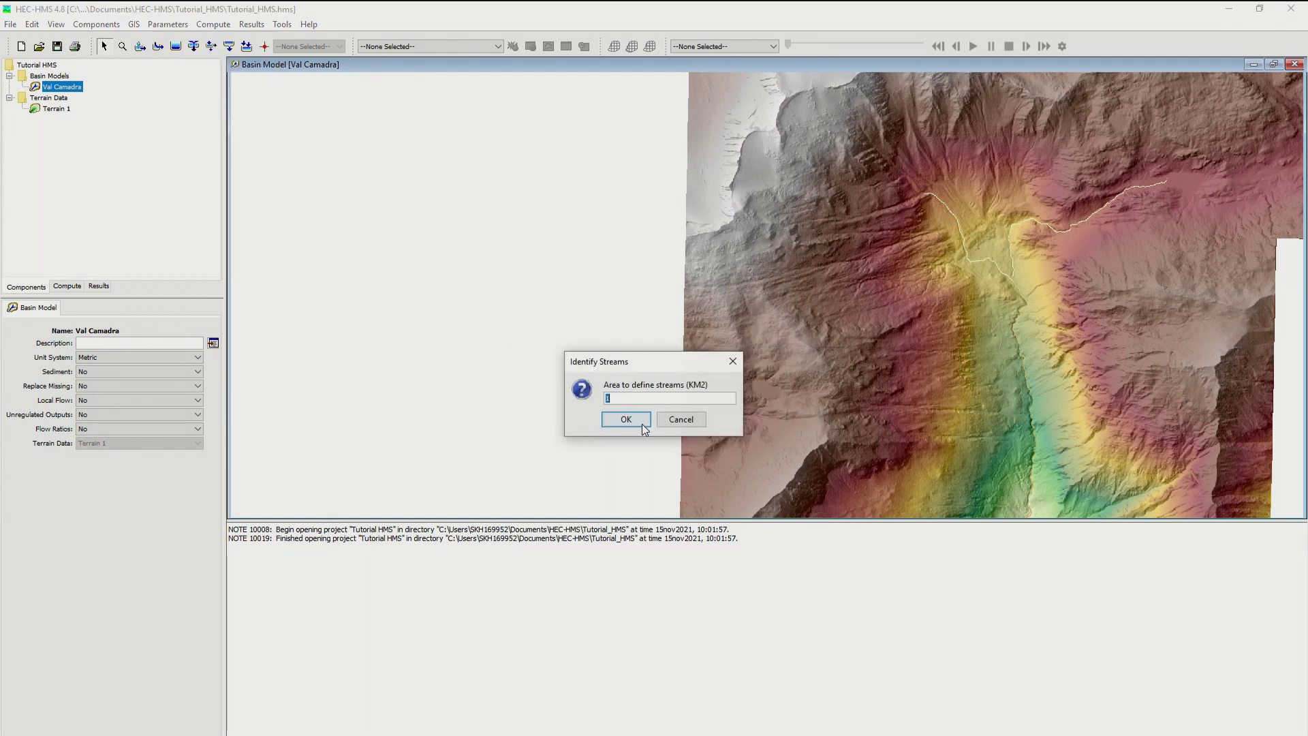
type("0.7")
left_click(623, 419)
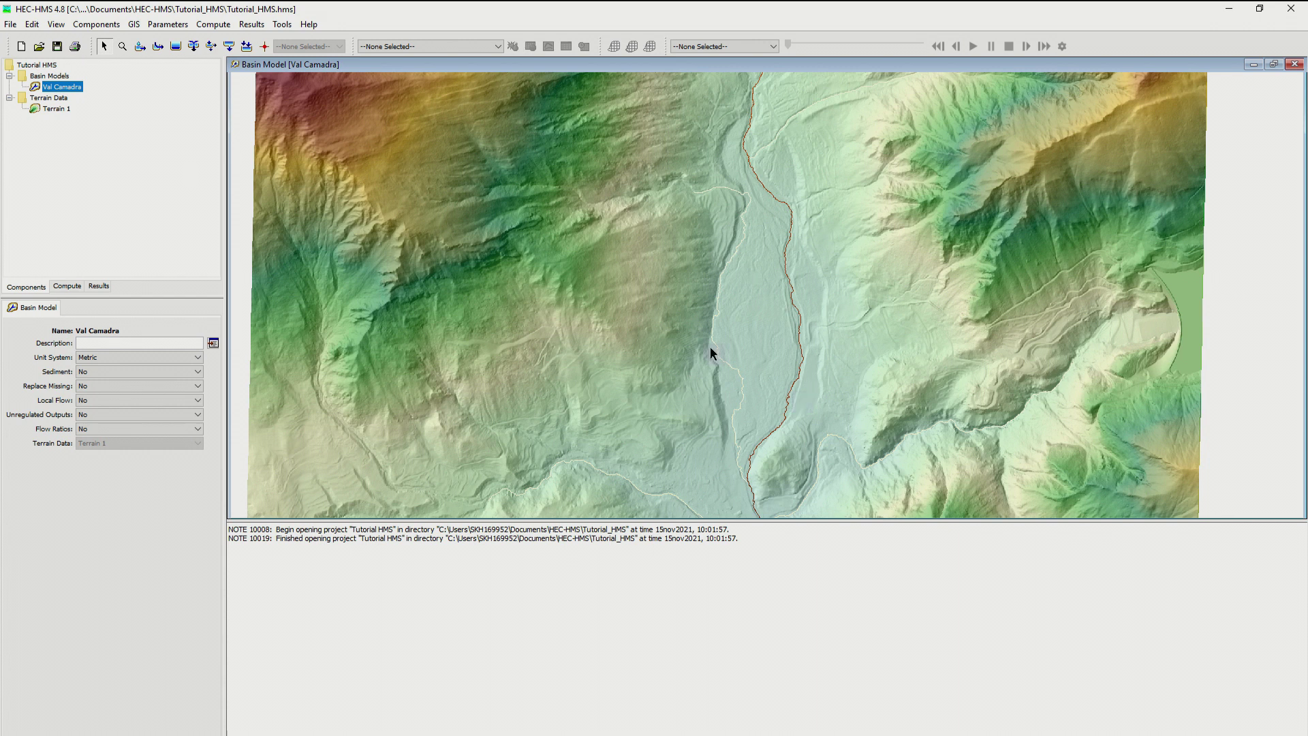
- With the Break Point Creation Tool, zoom onto the main red stream and mark a point near the basin outlet
left_click(265, 46)
left_click(796, 315)
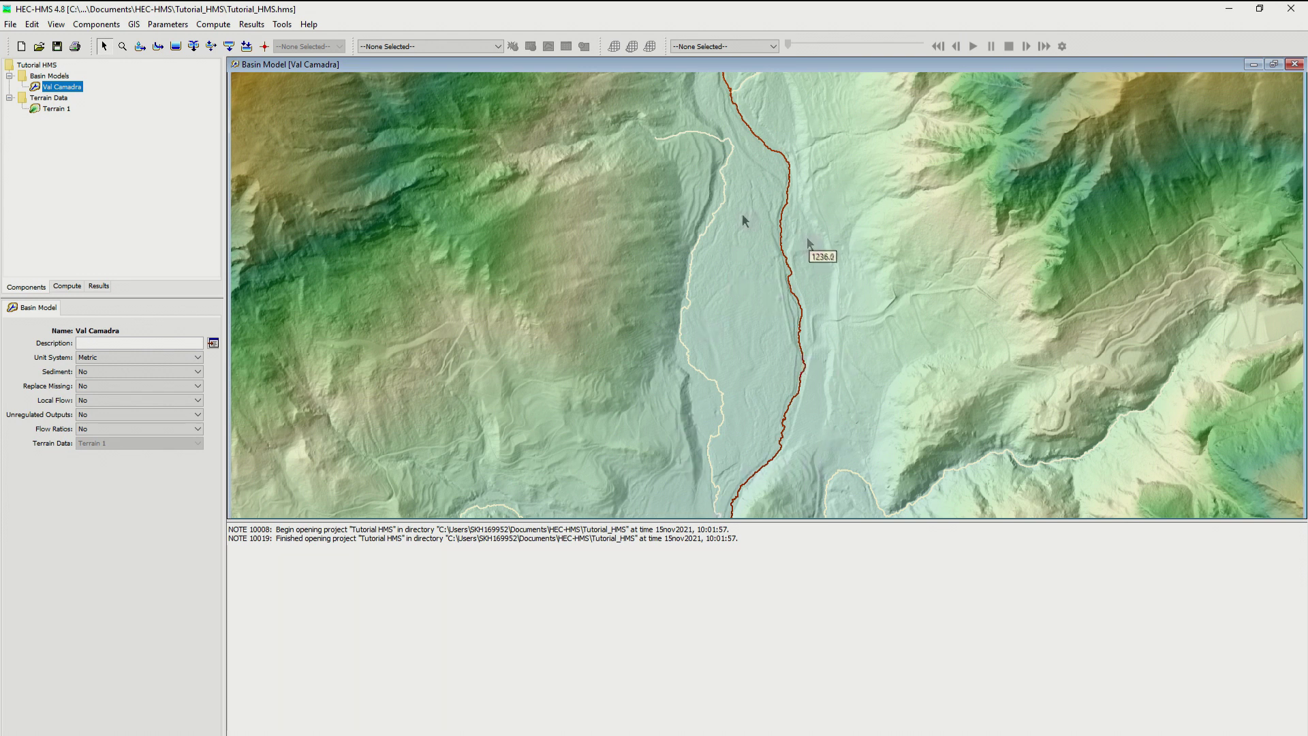
left_click(264, 47)
scroll(796, 276, "up", 3)
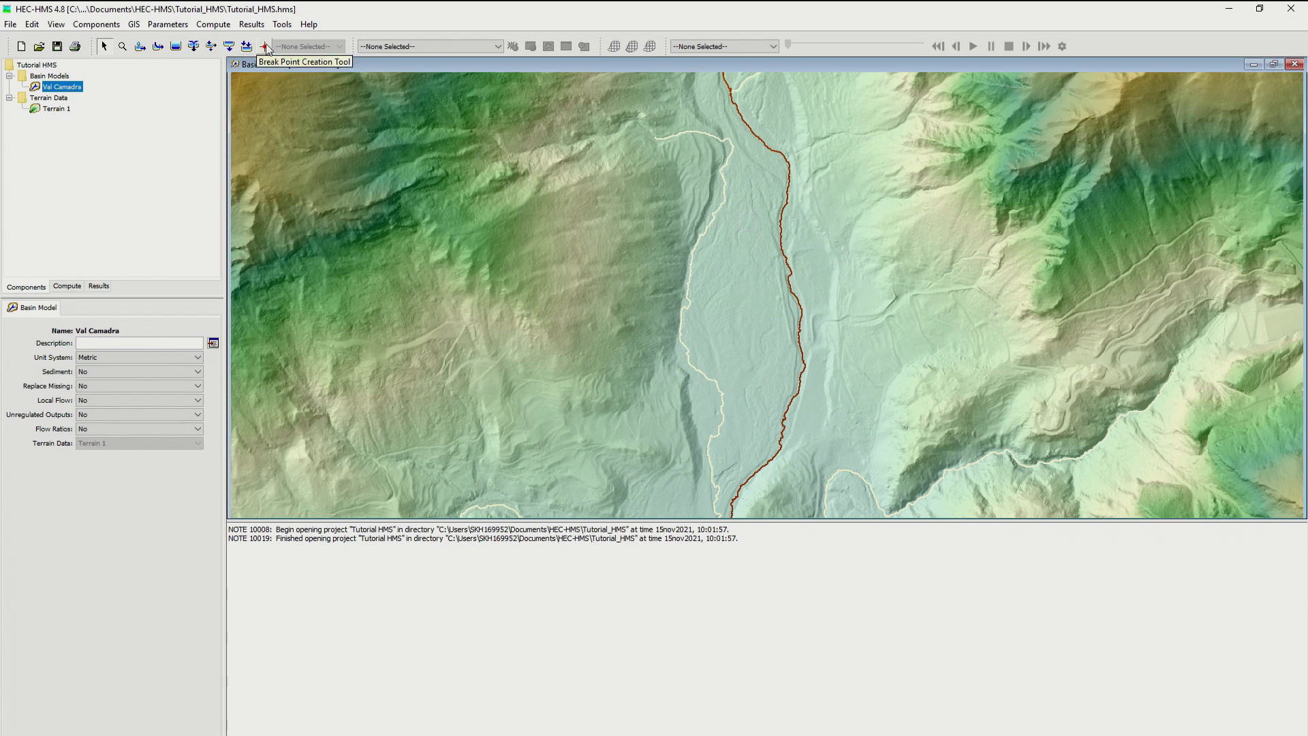
scroll(783, 282, "down", 3)
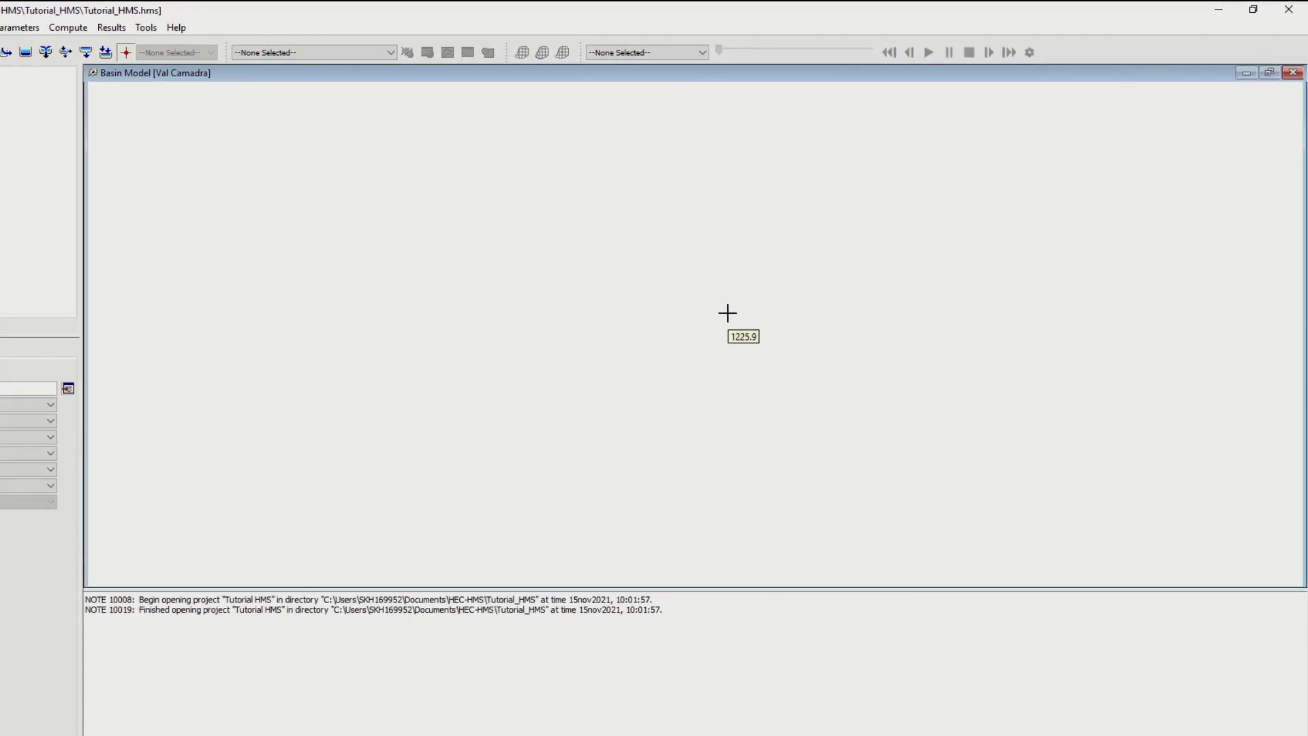
scroll(725, 315, "up", 3)
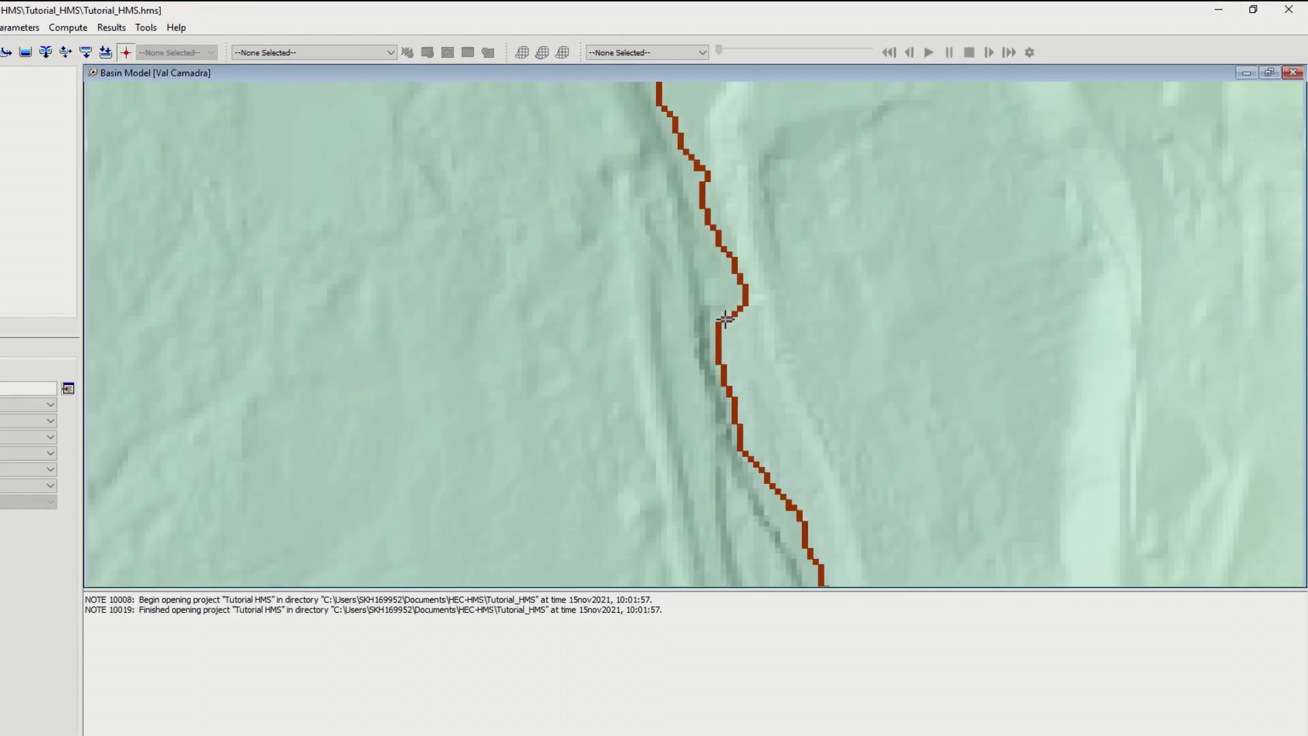
mouse_move(745, 293)
left_click(745, 293)
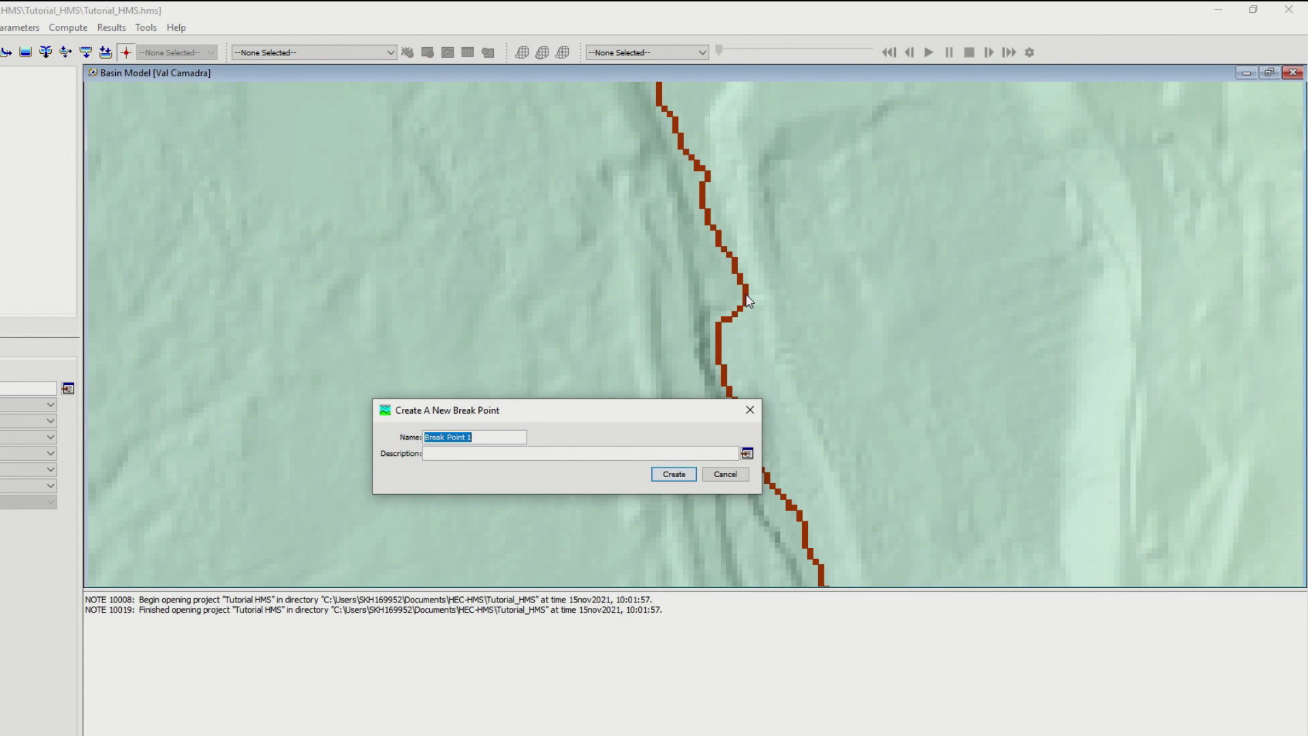
- Create Break Point 1, then run Delineate Elements with default options
left_click(686, 477)
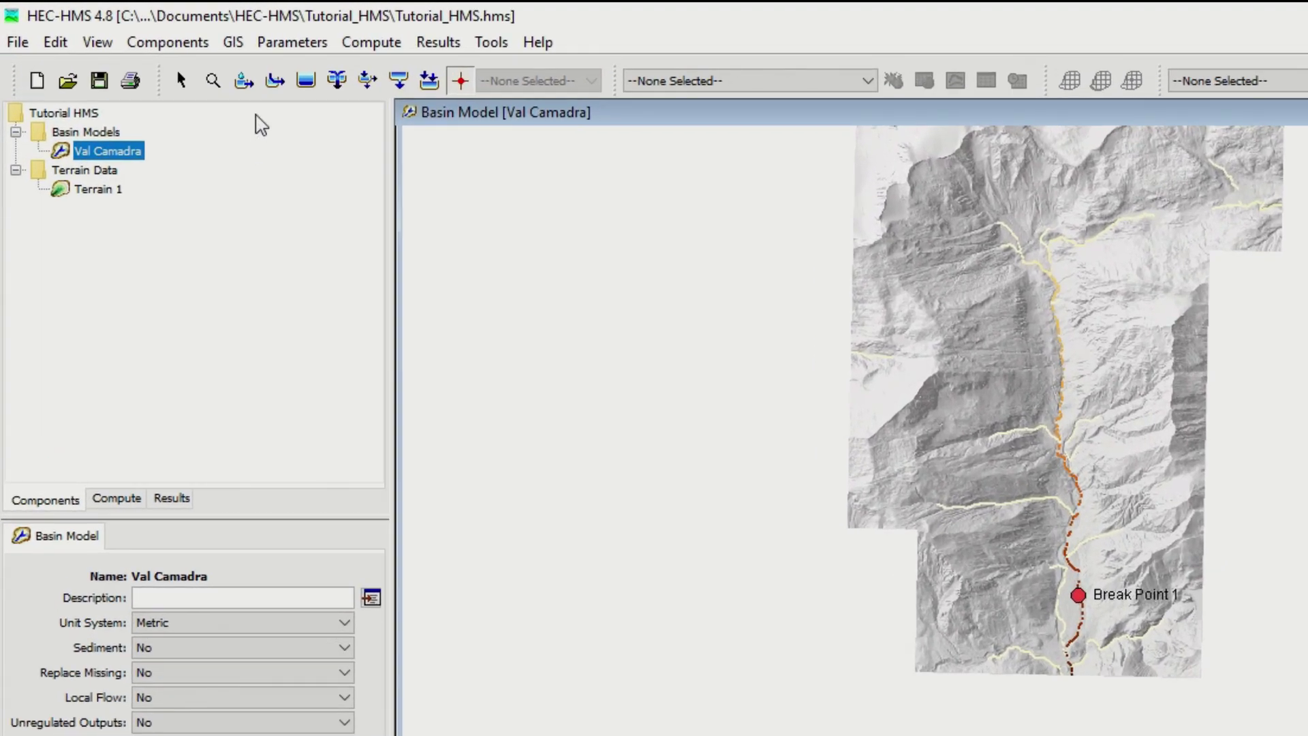
left_click(235, 43)
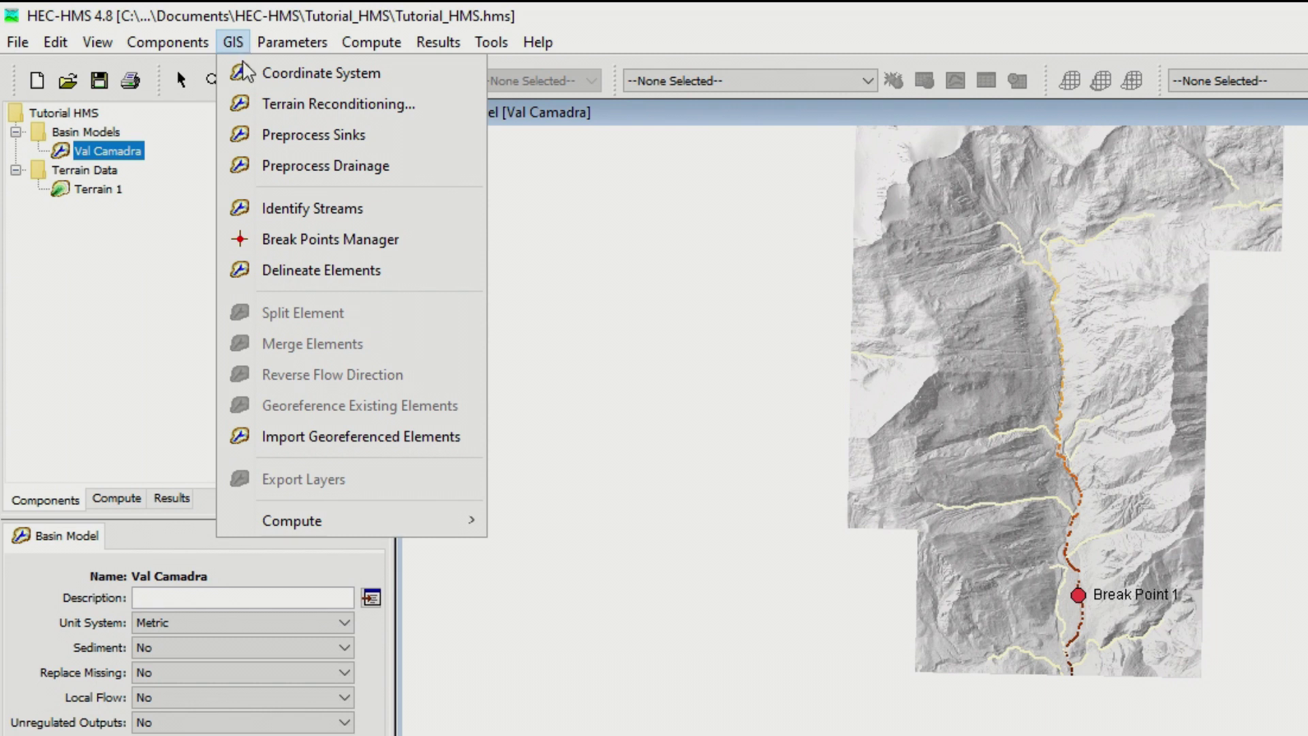
left_click(350, 276)
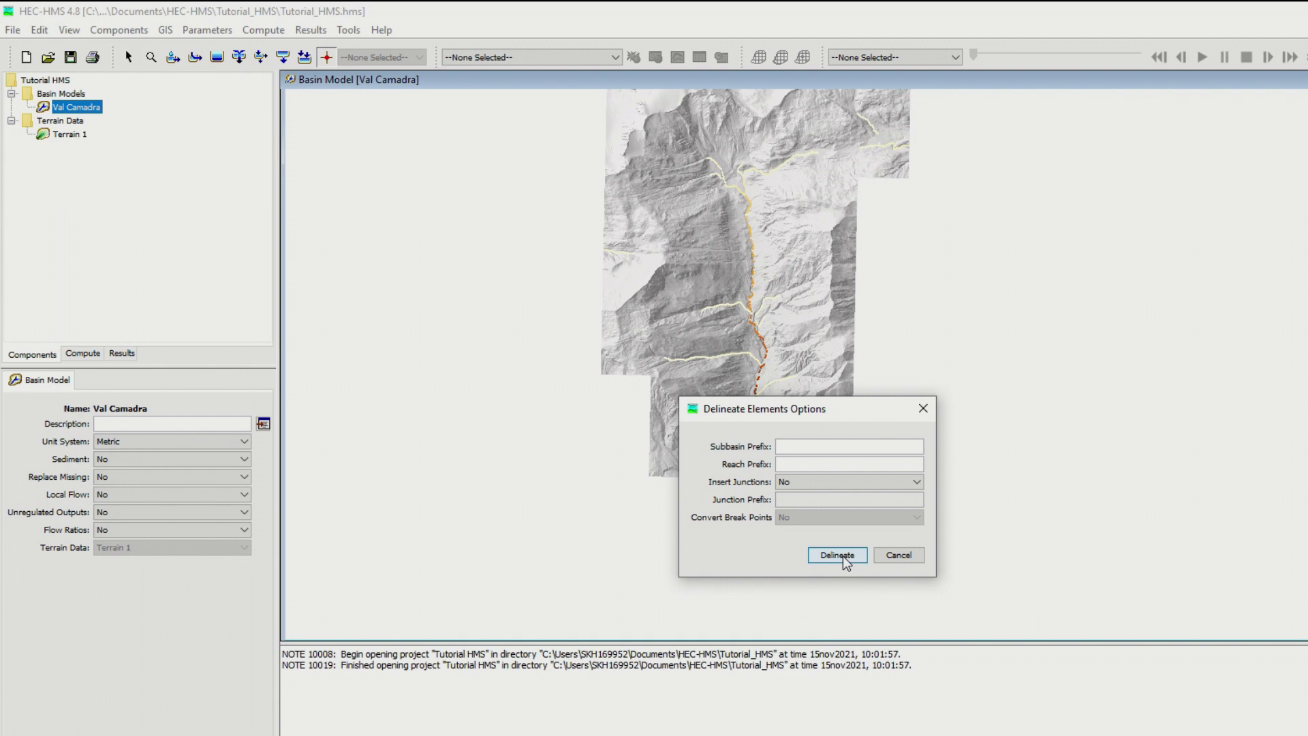
left_click(844, 557)
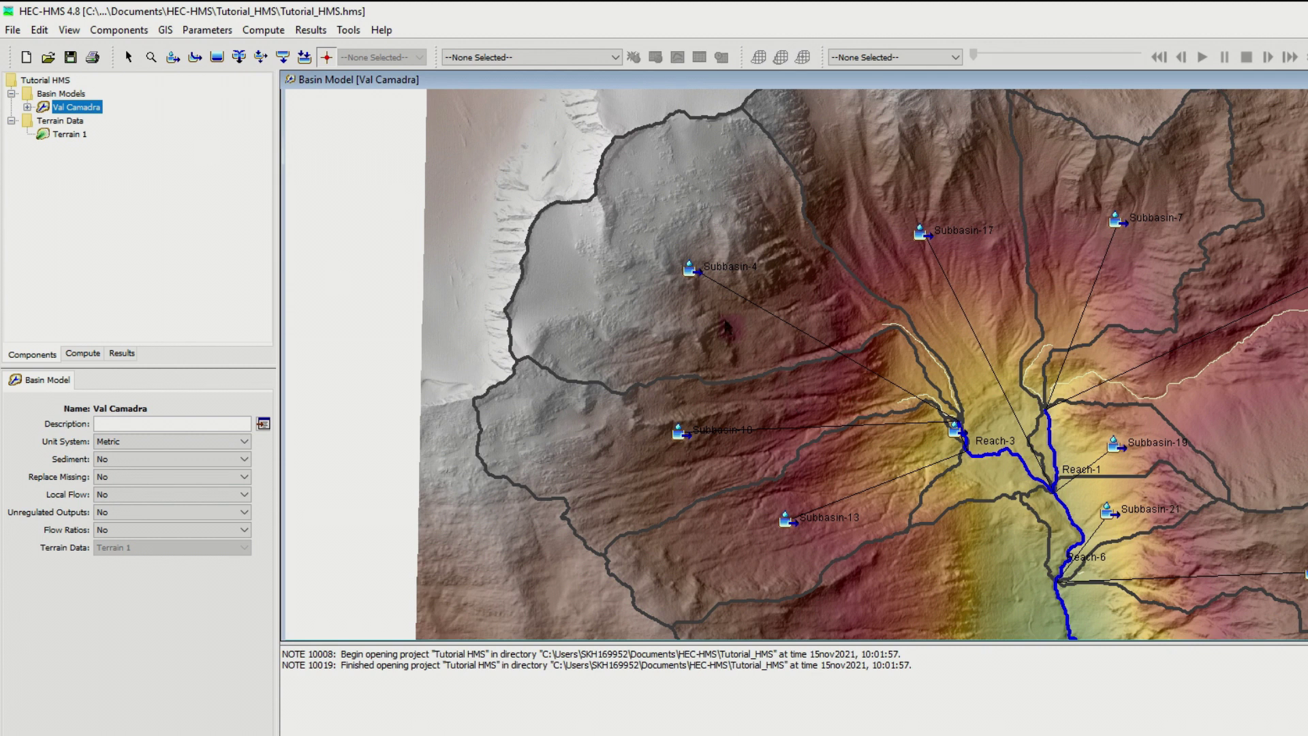
- Check Subbasin-4's action menu, dismiss it, and select Subbasin-1 to view its properties
right_click(722, 311)
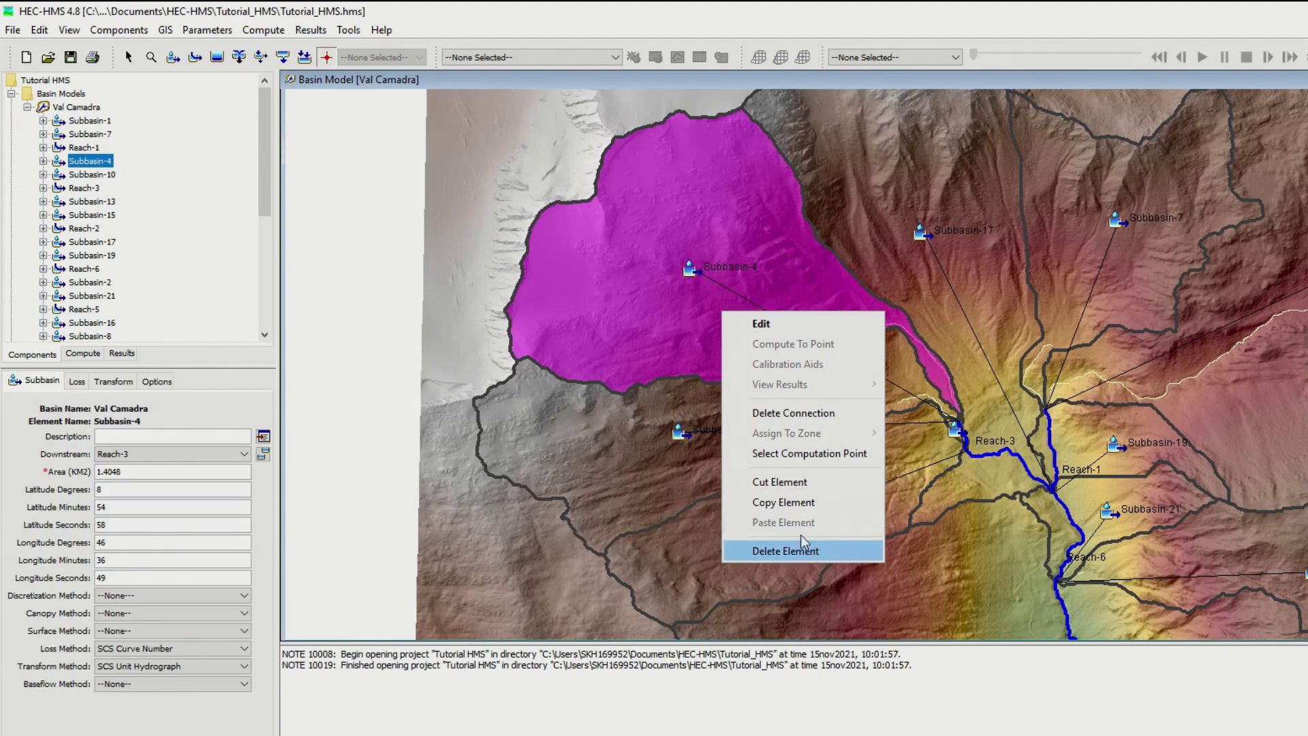
left_click(680, 408)
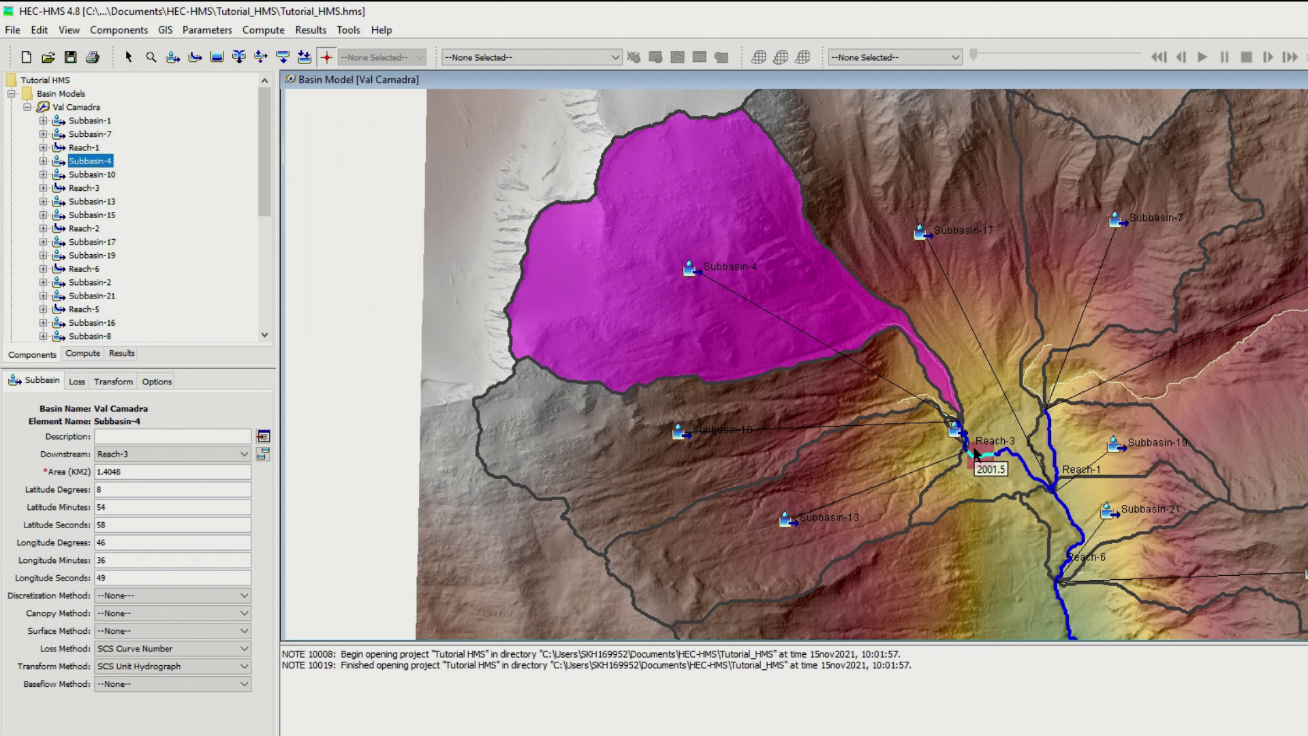
left_click(1109, 393)
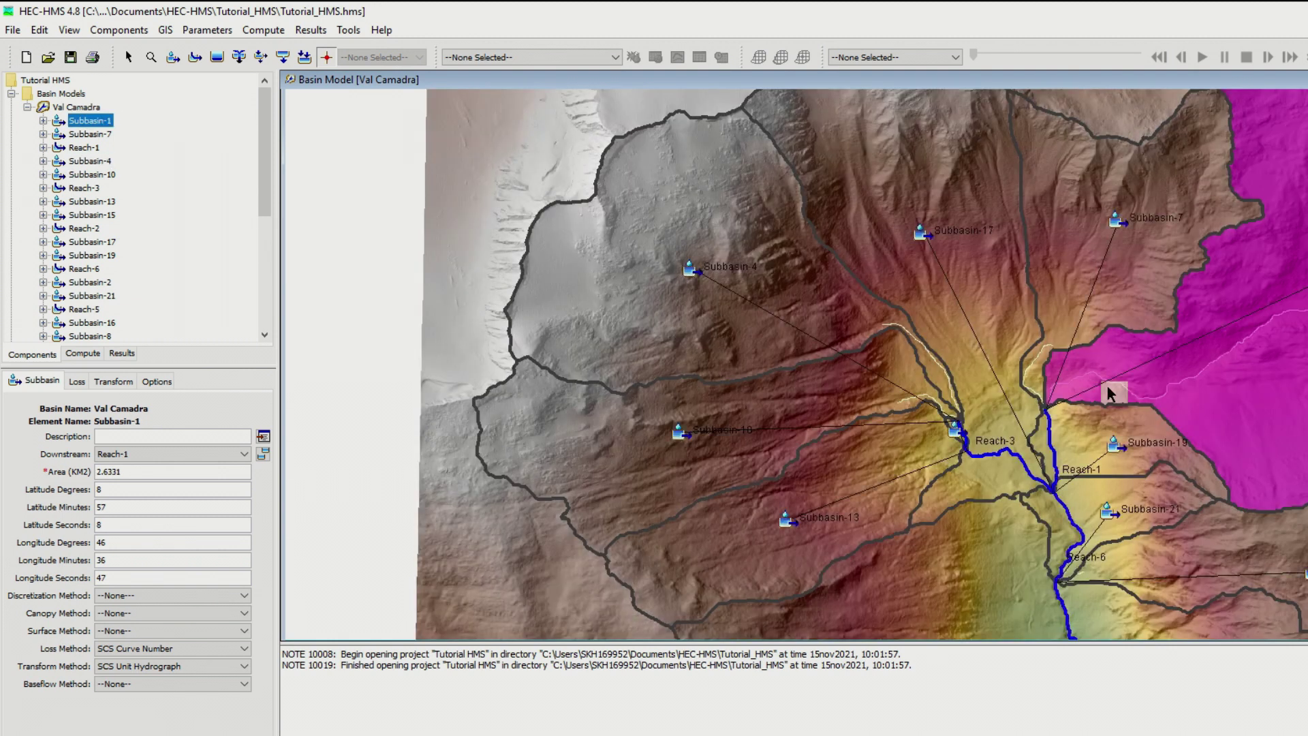
- Open the subbasin characteristics table, widen it, and set Filter to --None-- to list all subbasins
left_click(227, 32)
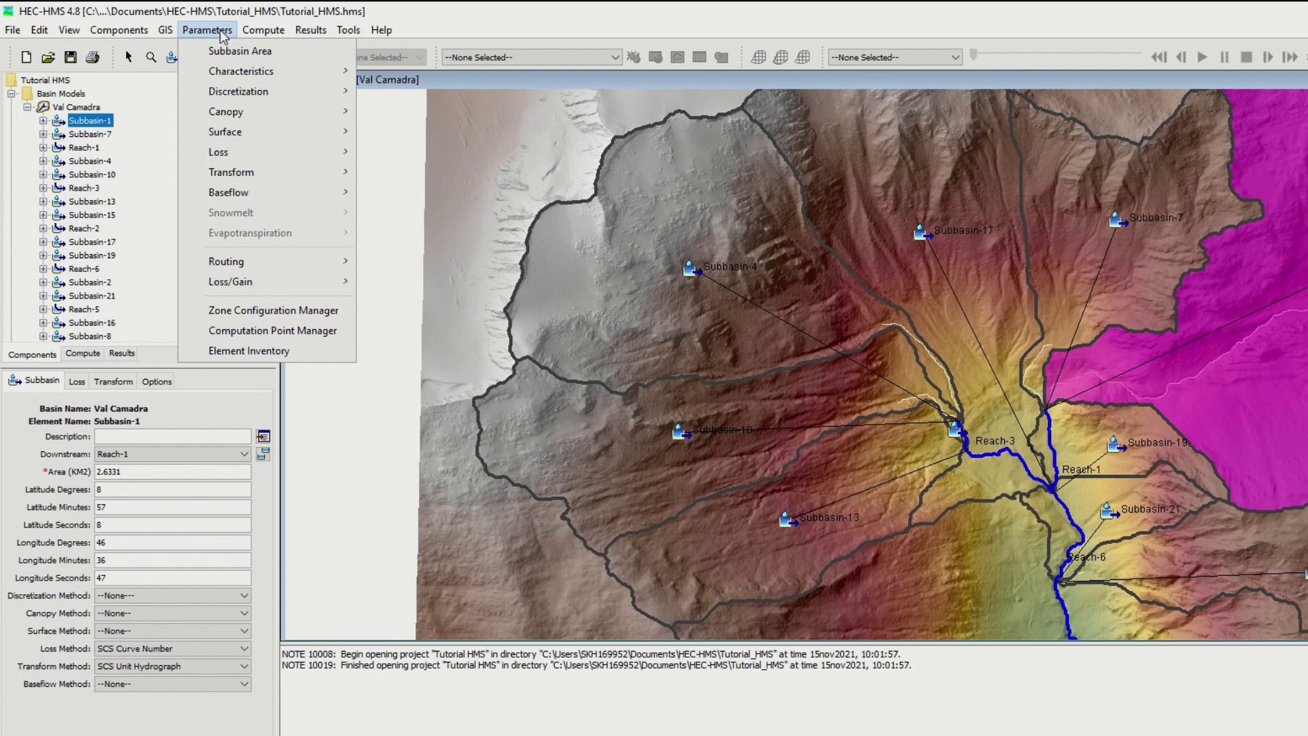
mouse_move(238, 74)
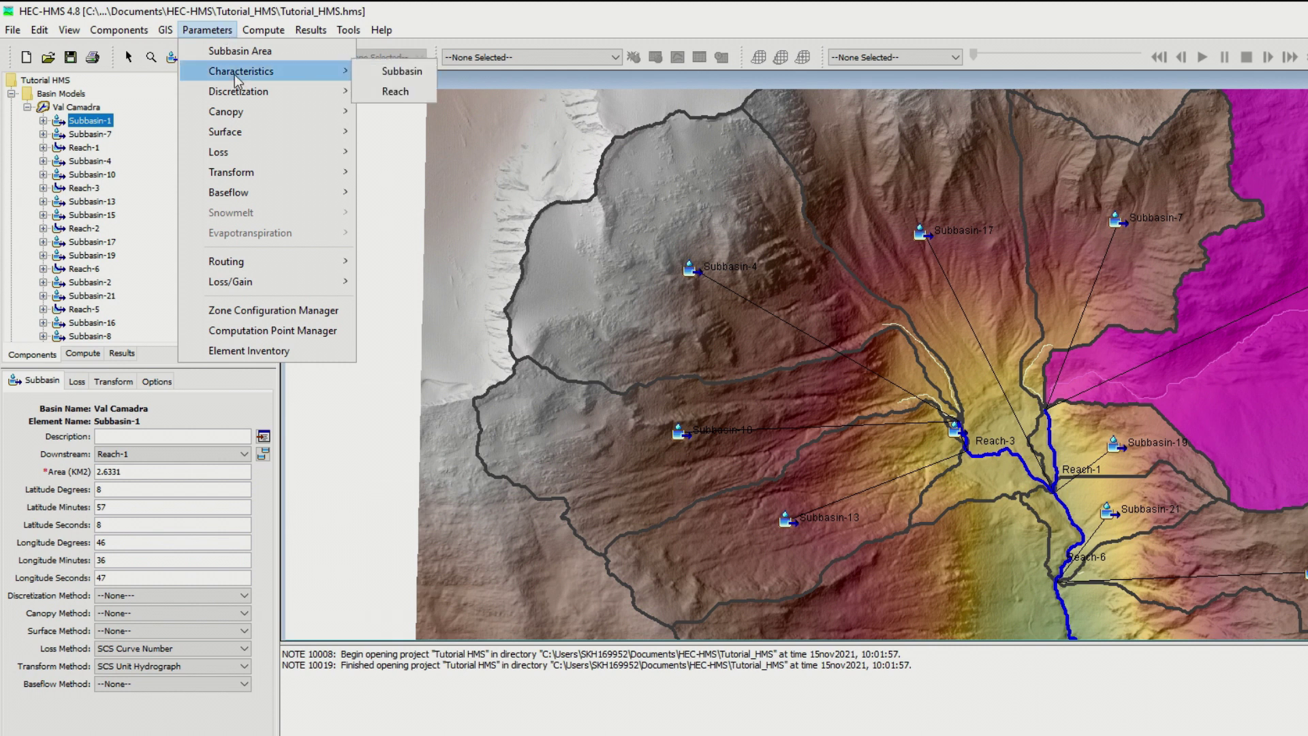
left_click(379, 76)
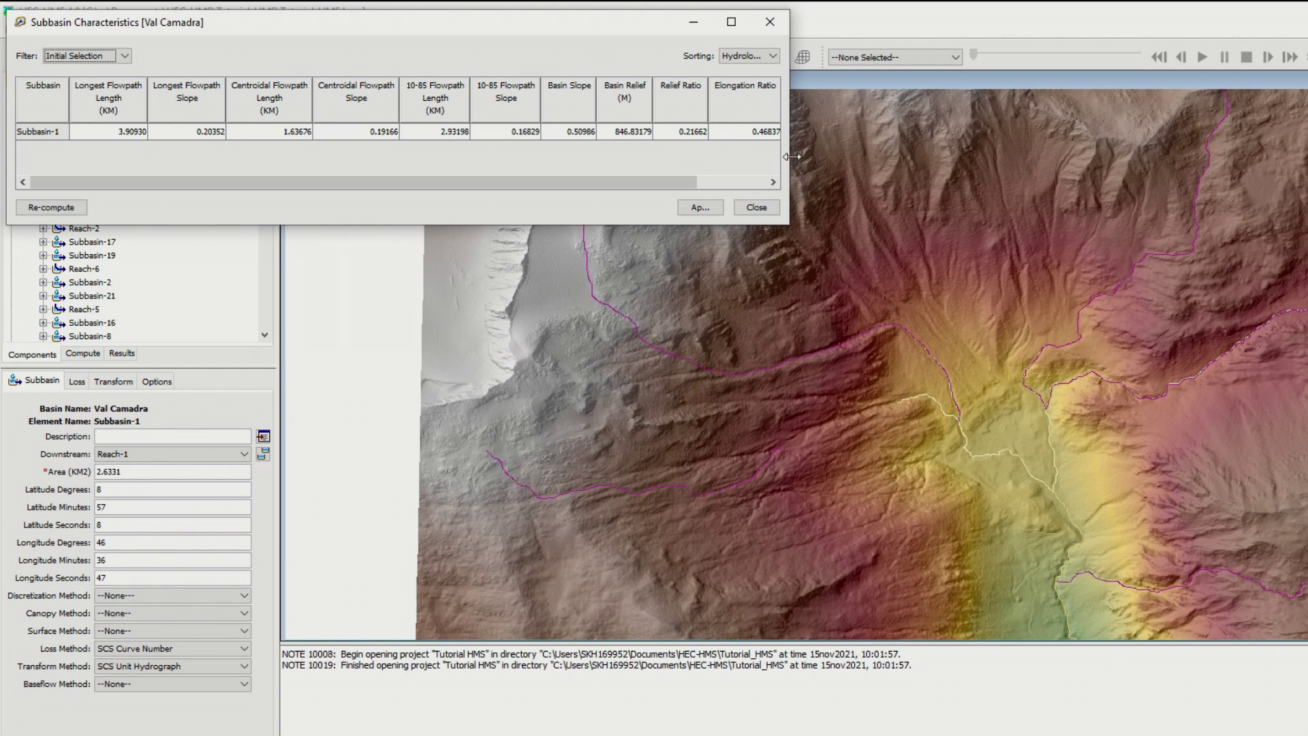
left_click_drag(791, 157, 949, 162)
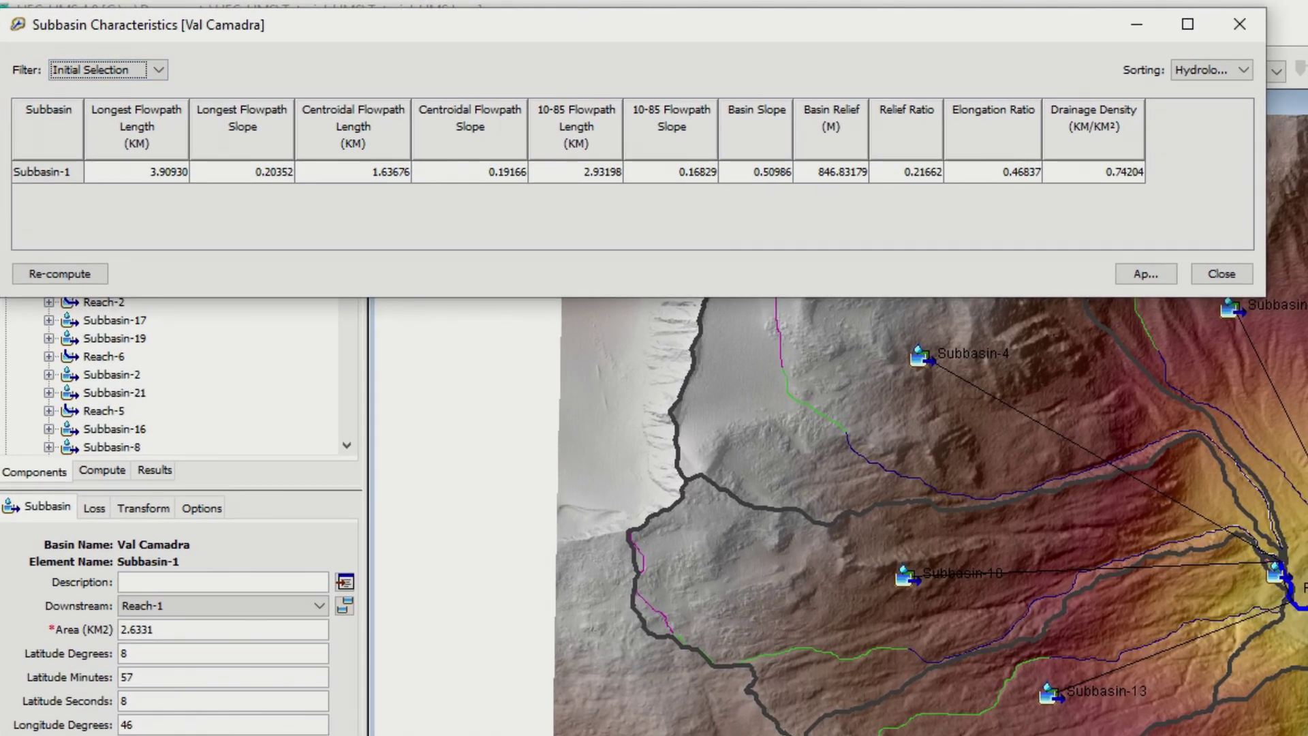
left_click(157, 69)
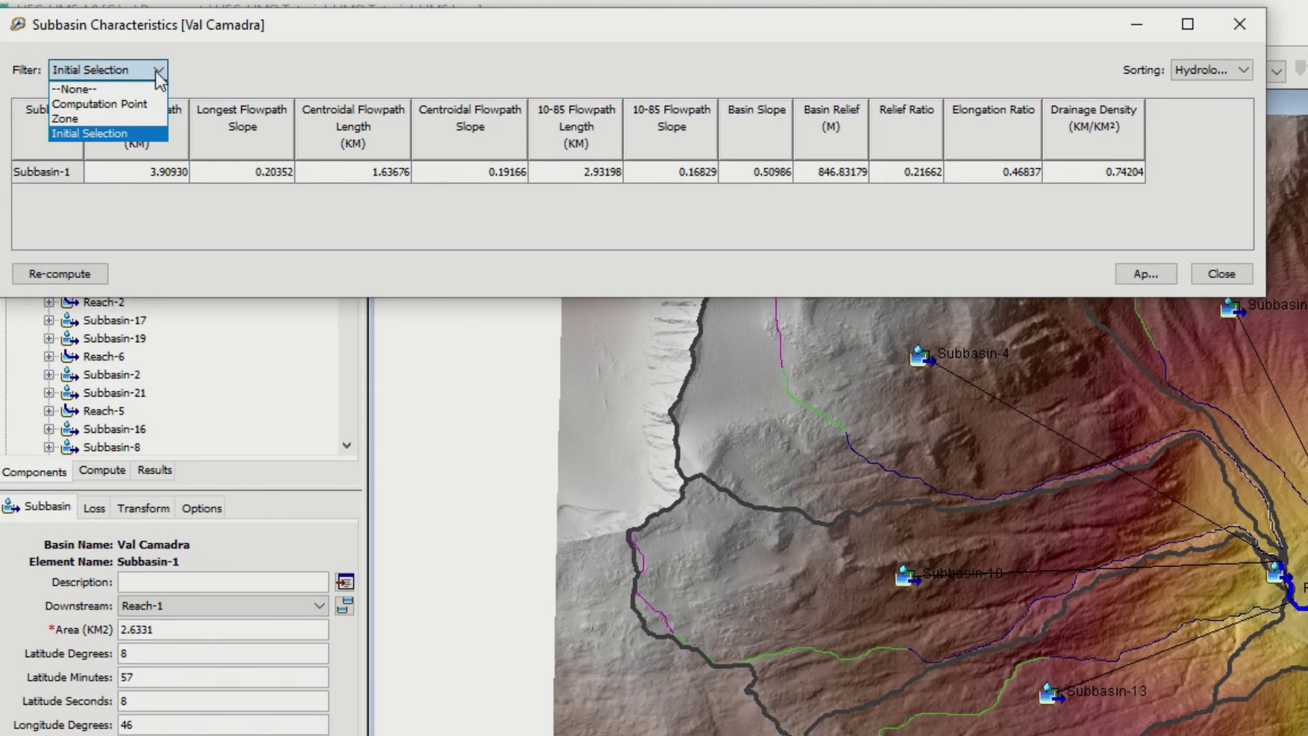
left_click(152, 88)
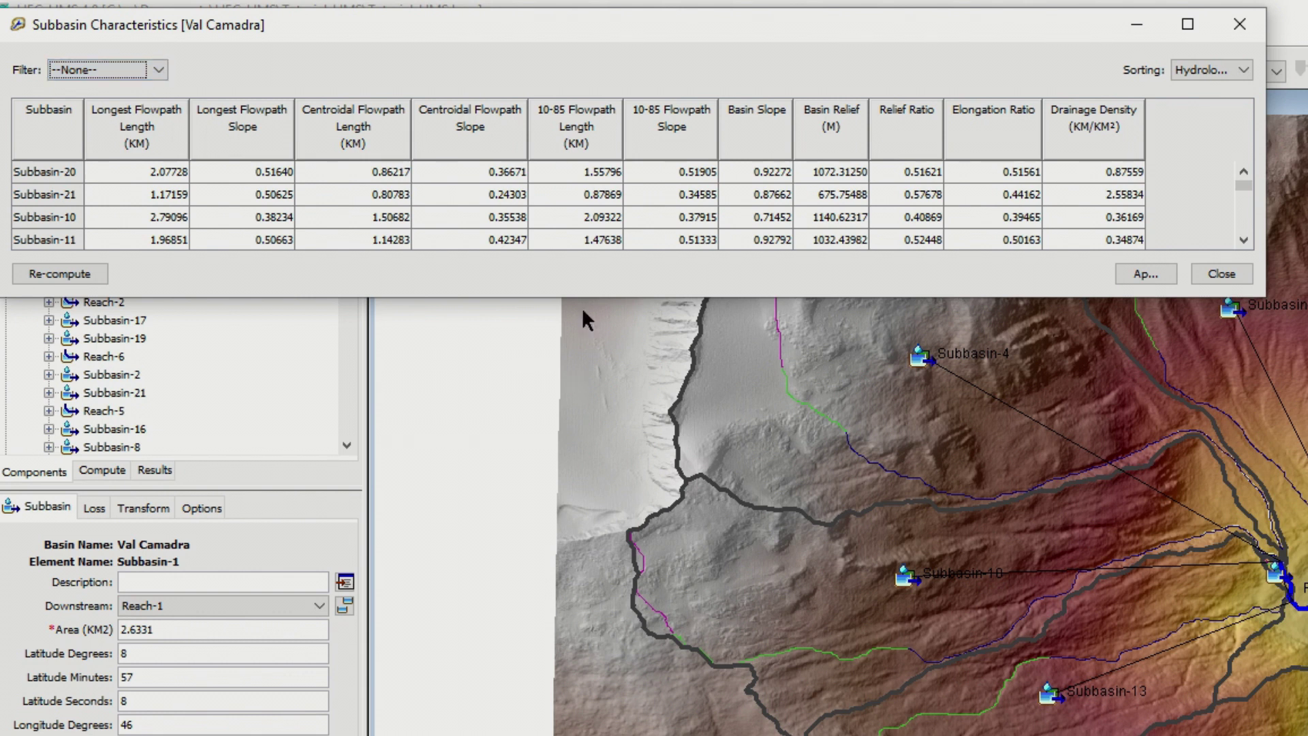
- Enlarge the table, sort rows alphabetically, then select Subbasin-21 and Subbasin-19 on the map
left_click_drag(590, 448, 603, 596)
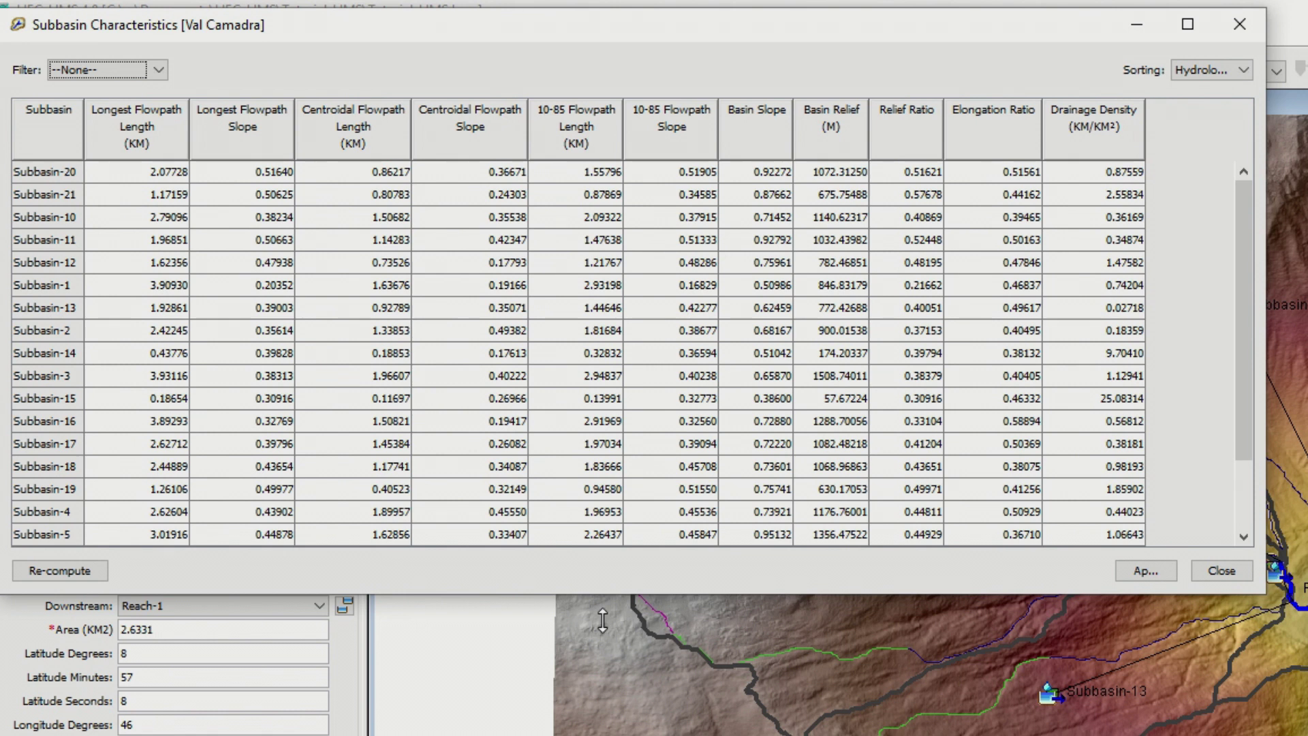
left_click_drag(603, 620, 602, 734)
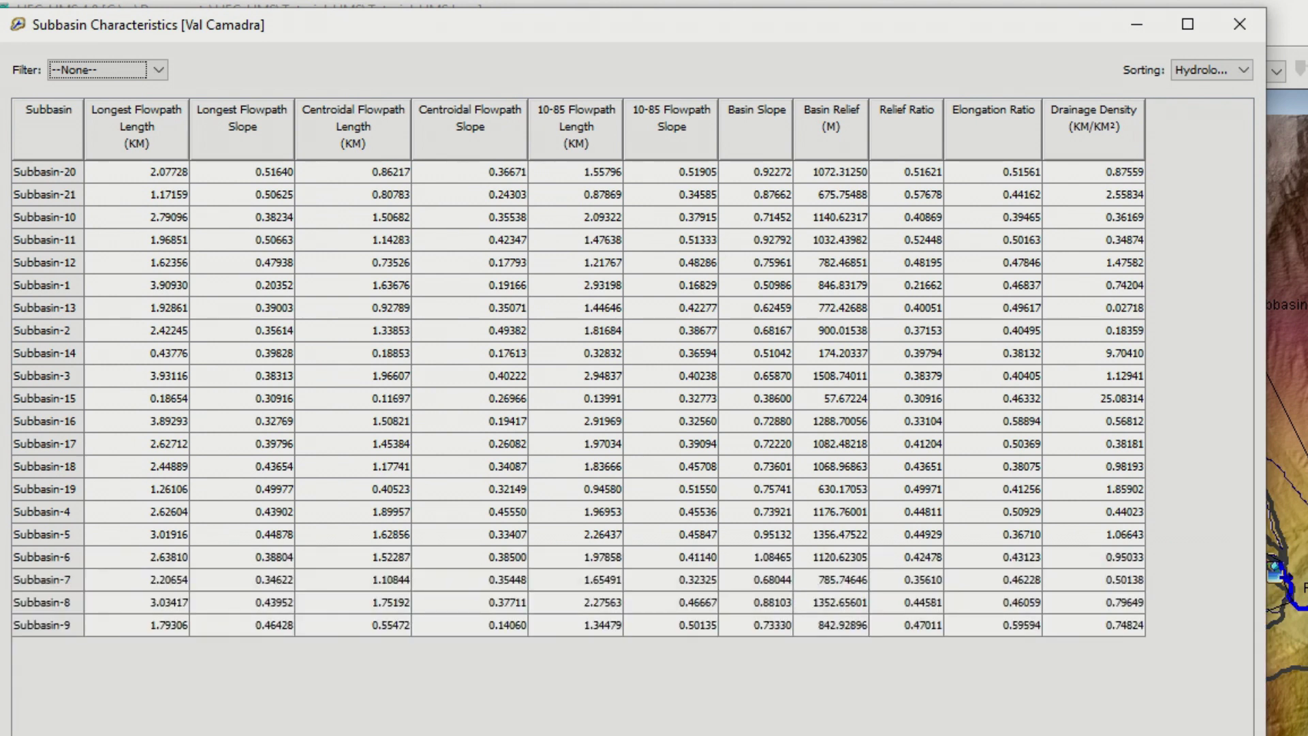
left_click_drag(602, 734, 579, 710)
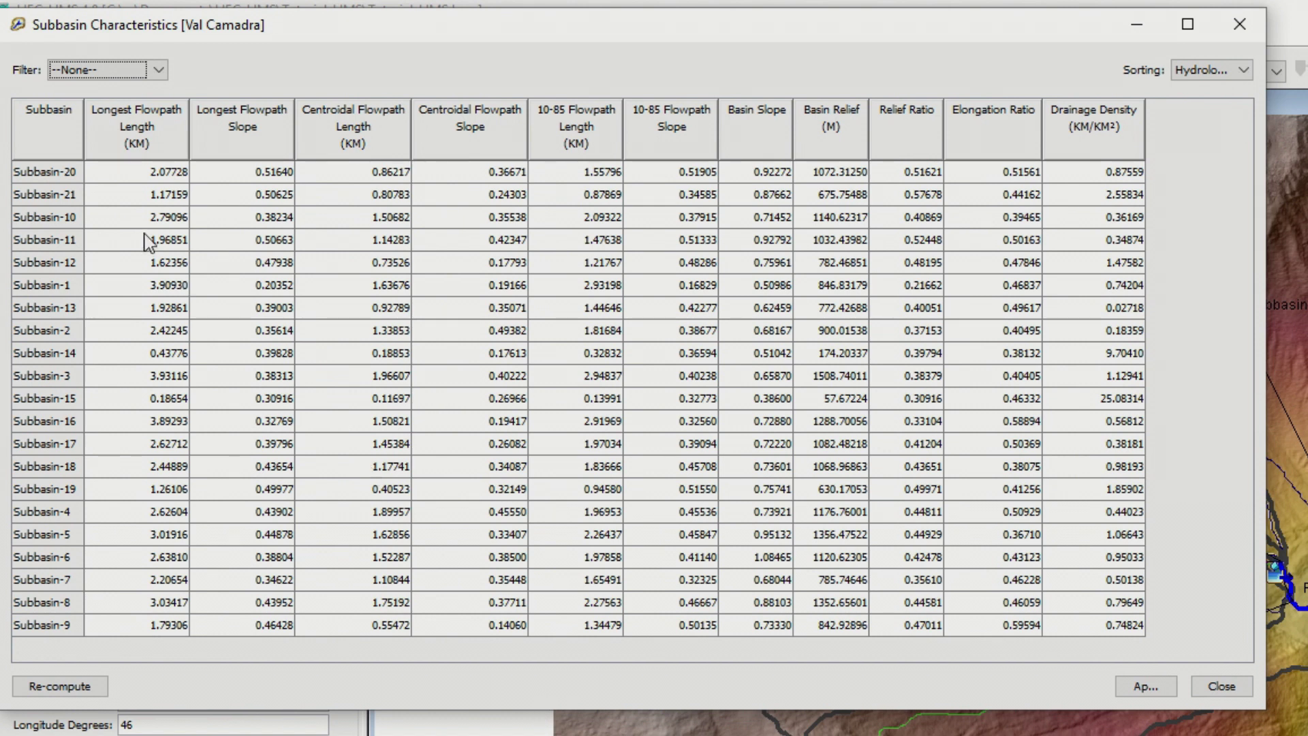
left_click(1232, 71)
left_click(1207, 89)
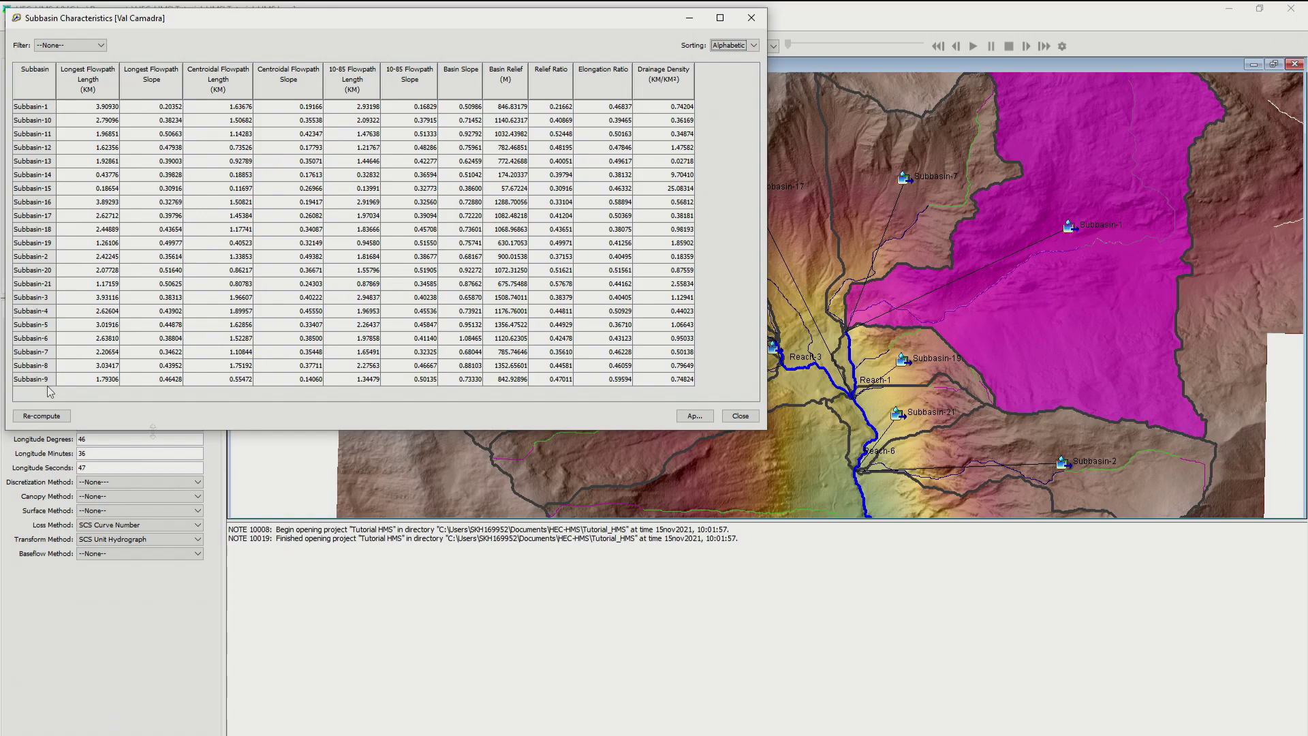
left_click(900, 411)
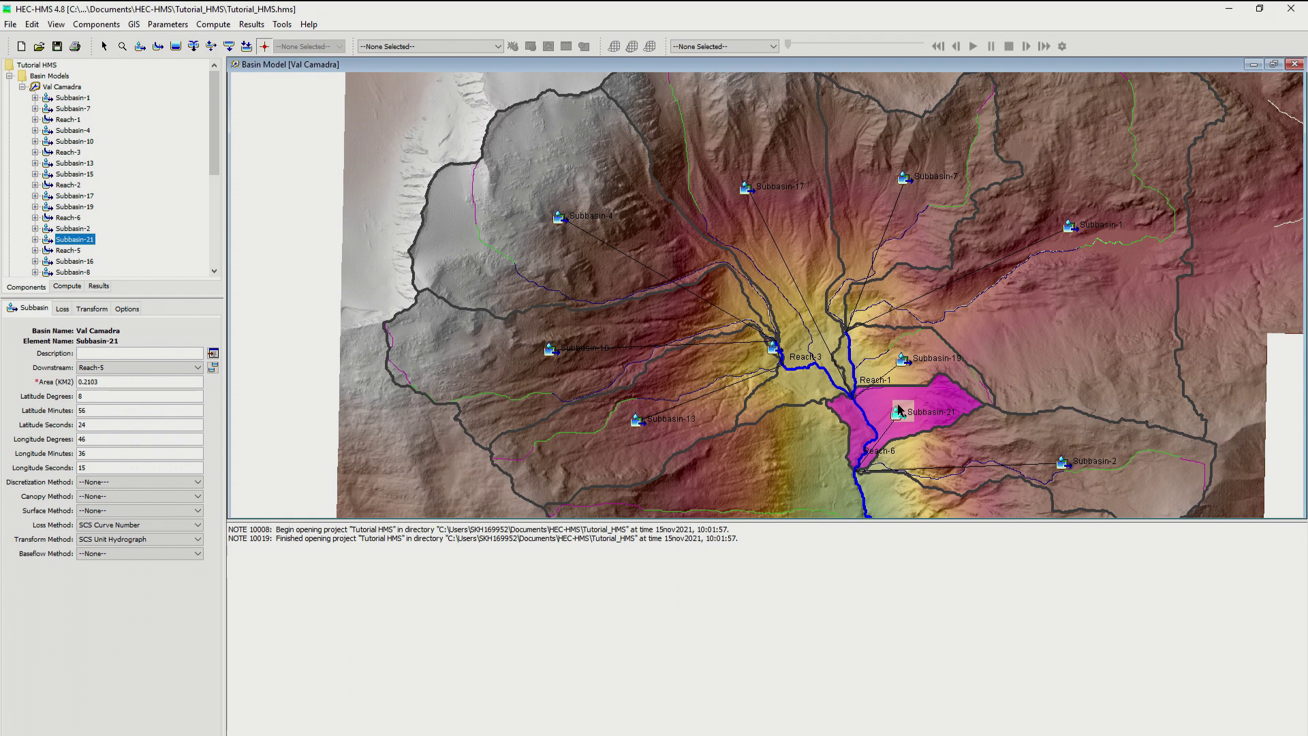
left_click(888, 366, "ctrl")
- Keep only Subbasin-21 selected, enlarge the element tree, and rename Subbasin-2 to Subbasin-02
left_click(889, 366, "ctrl")
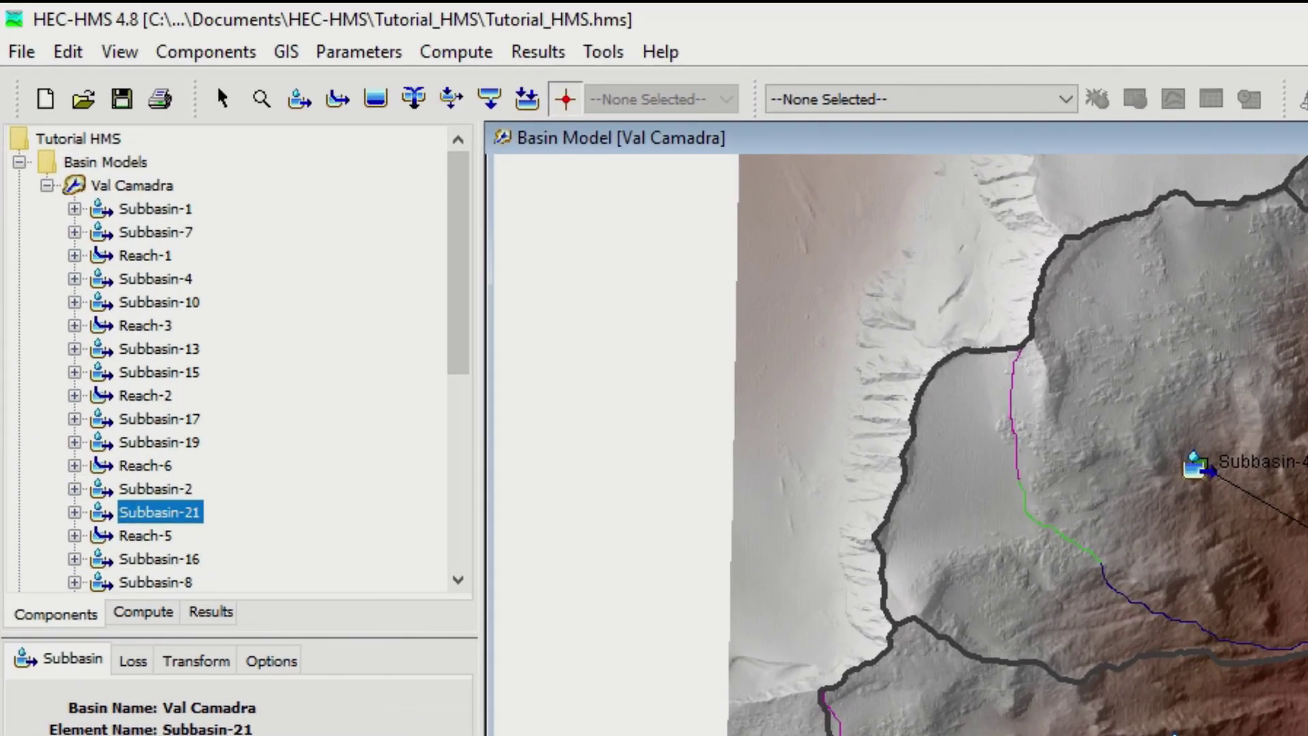
left_click_drag(239, 637, 238, 735)
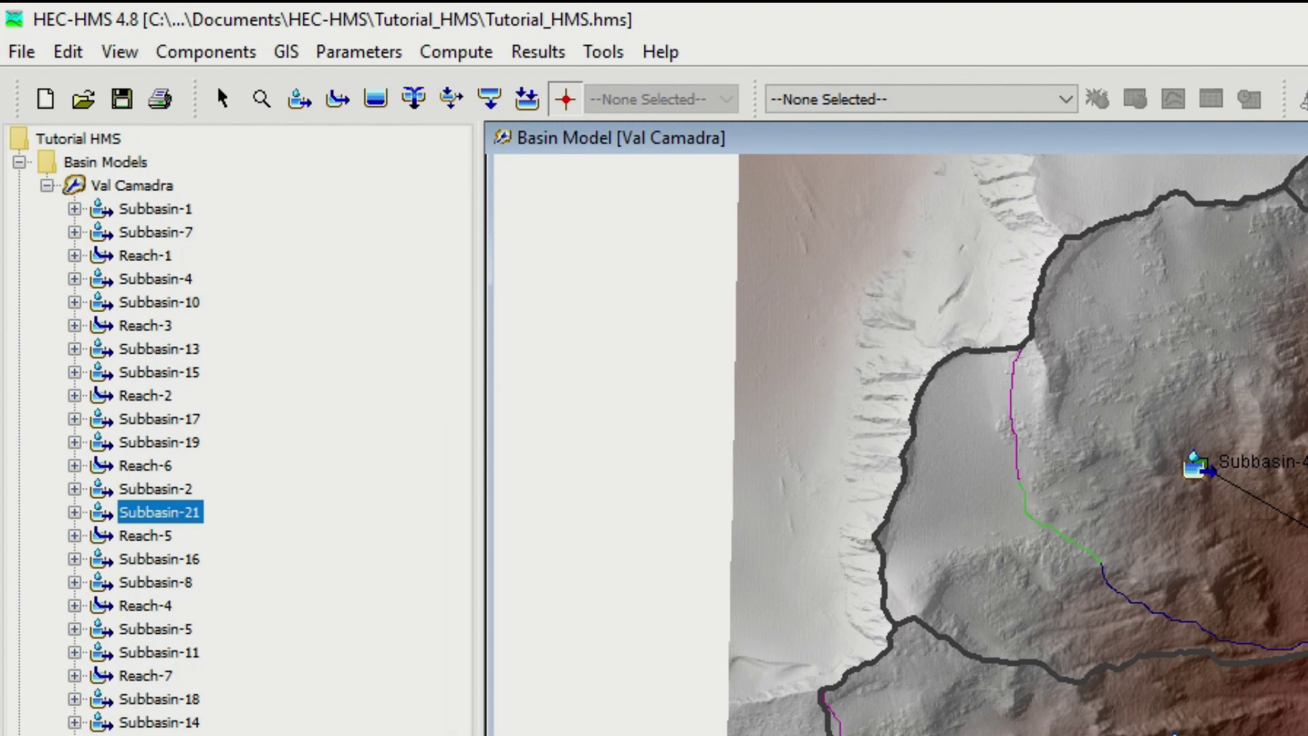
double_click(155, 209)
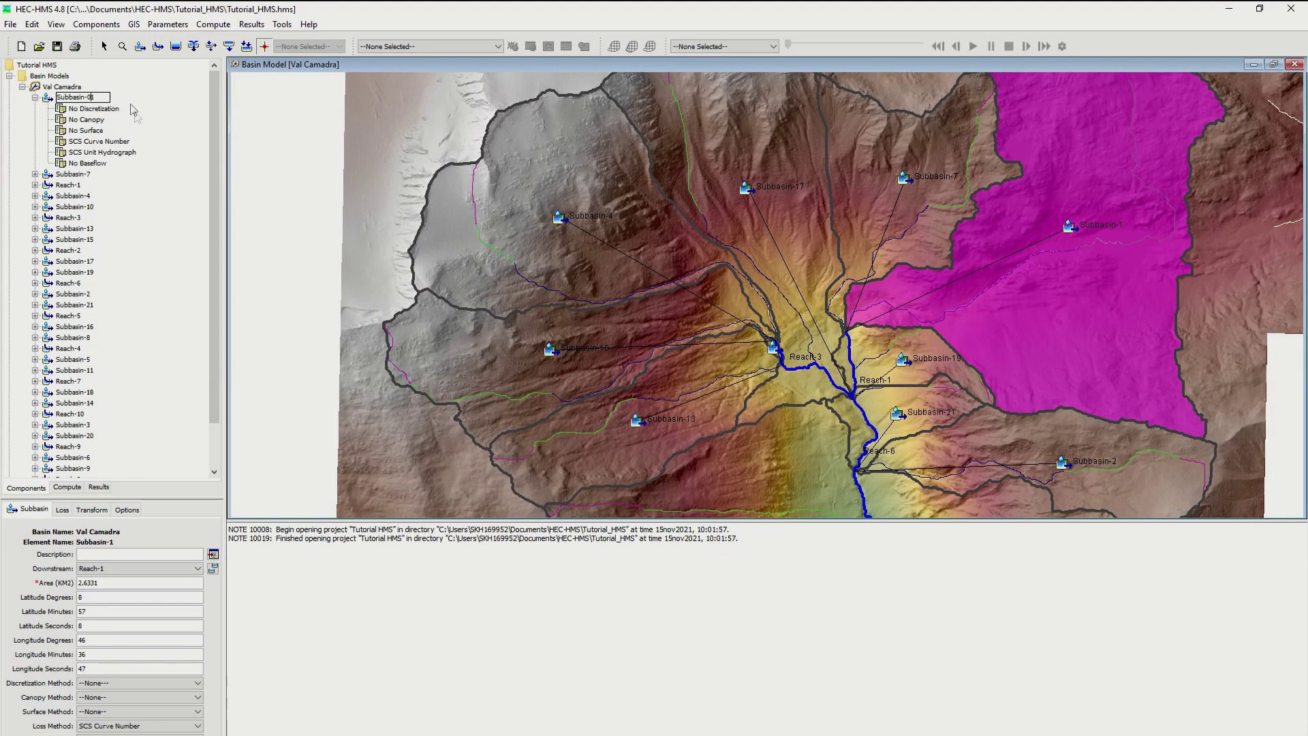
left_click(74, 175)
left_click(78, 174)
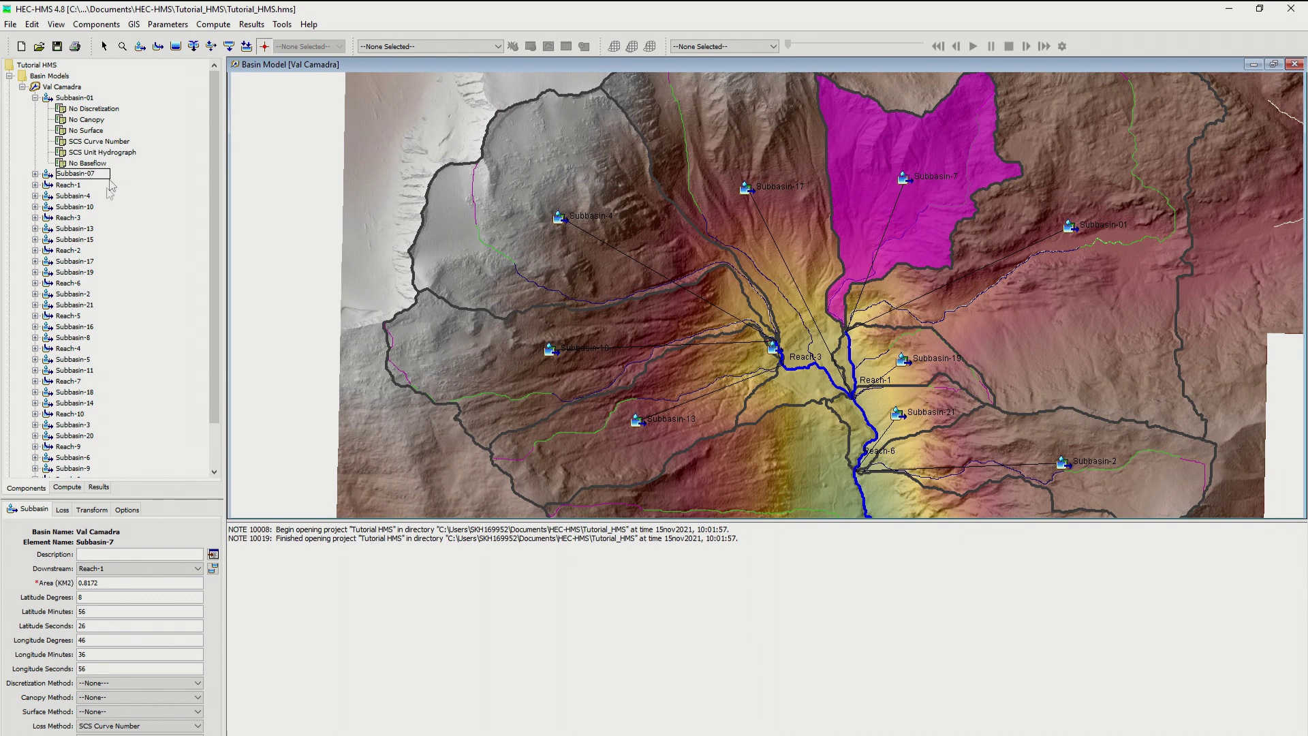
left_click(85, 197)
left_click(78, 196)
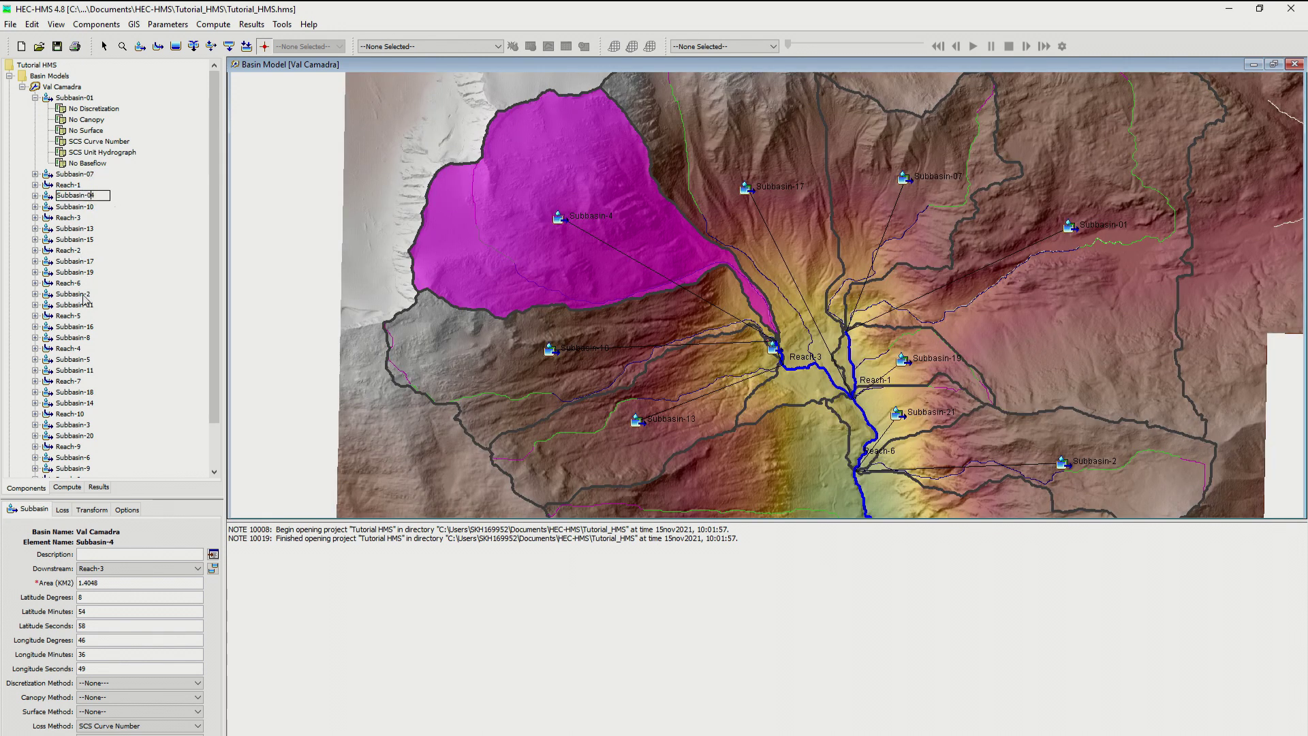
left_click(74, 295)
left_click(75, 294)
type("0")
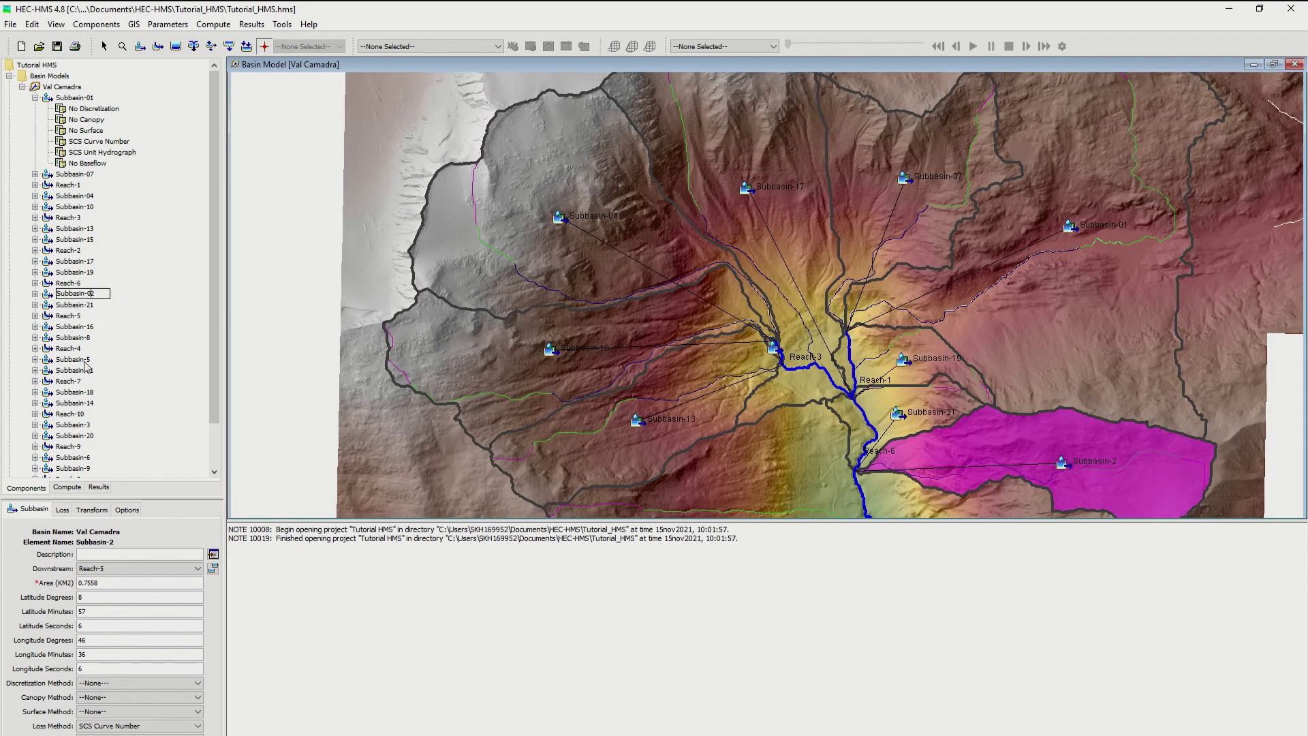
- Add leading zeros to Subbasin-8, Subbasin-5, Subbasin-3 and Subbasin-6
left_click(75, 337)
left_click(88, 338)
type("0")
left_click(74, 359)
left_click(106, 360)
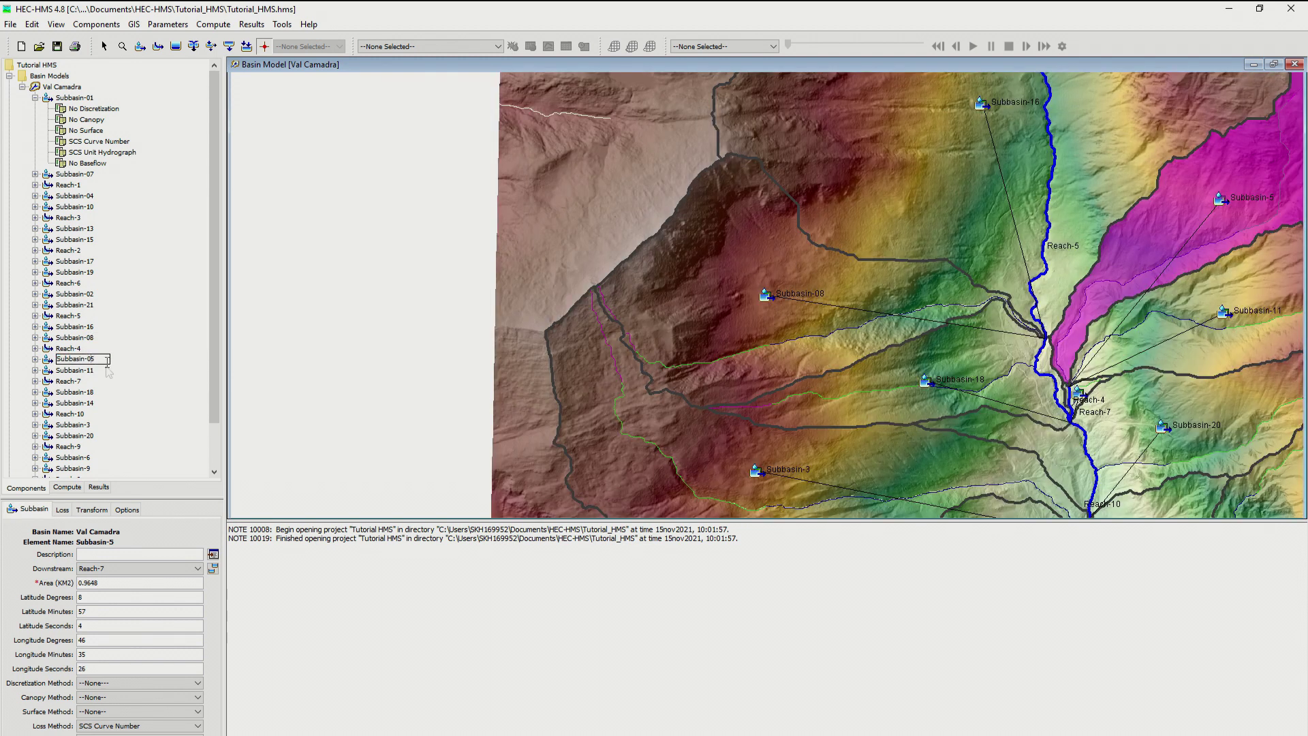
left_click(75, 425)
left_click(88, 424)
type("0")
left_click(89, 458)
left_click(89, 457)
type("0")
- Rename Subbasin-9 to Subbasin-09 and save the project
scroll(209, 413, "down", 1)
scroll(210, 414, "down", 1)
left_click(87, 418)
left_click(87, 418)
type("0")
key("Return")
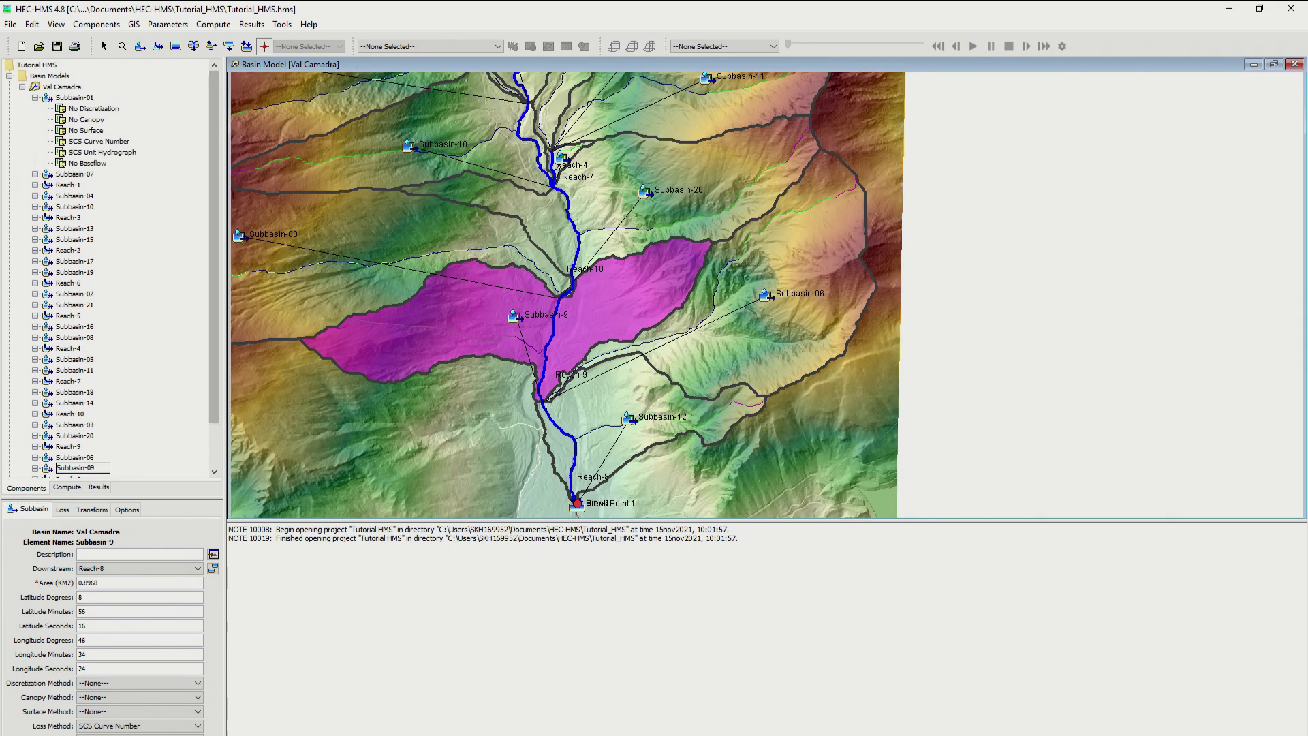
left_click(57, 48)
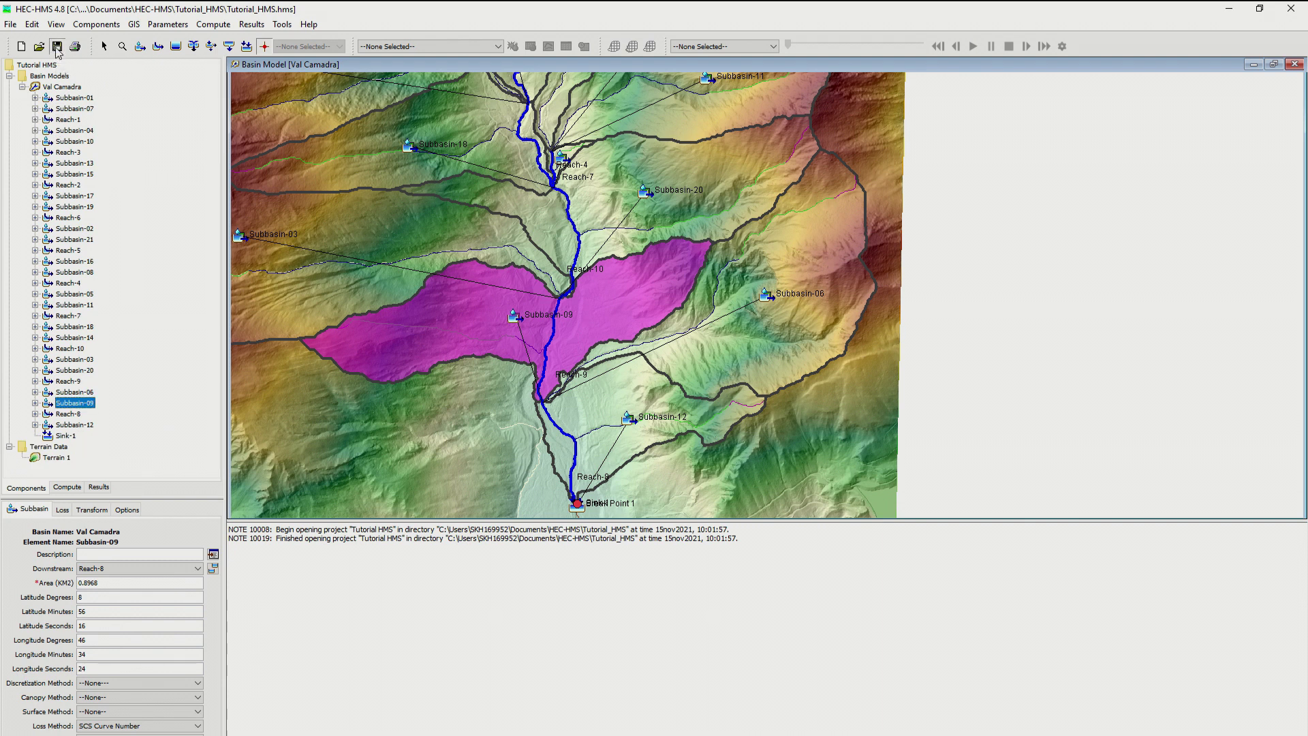
left_click(96, 24)
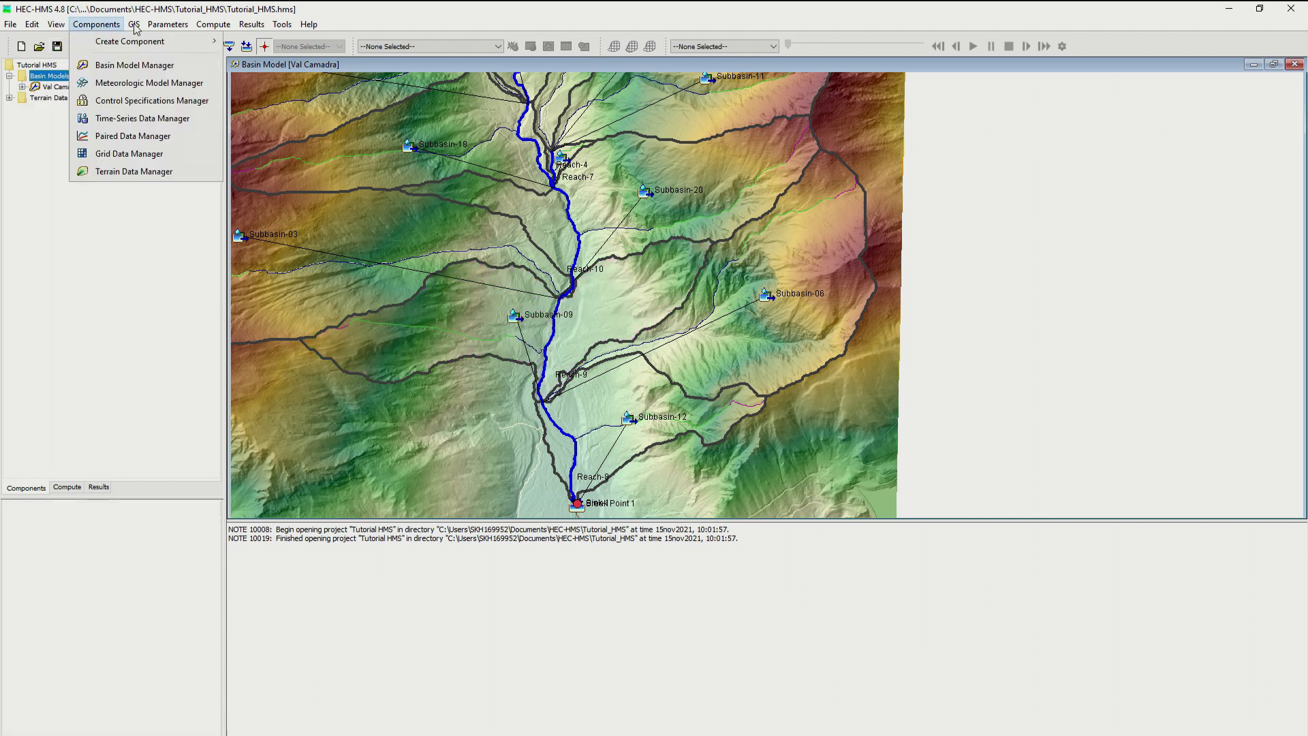
mouse_move(163, 27)
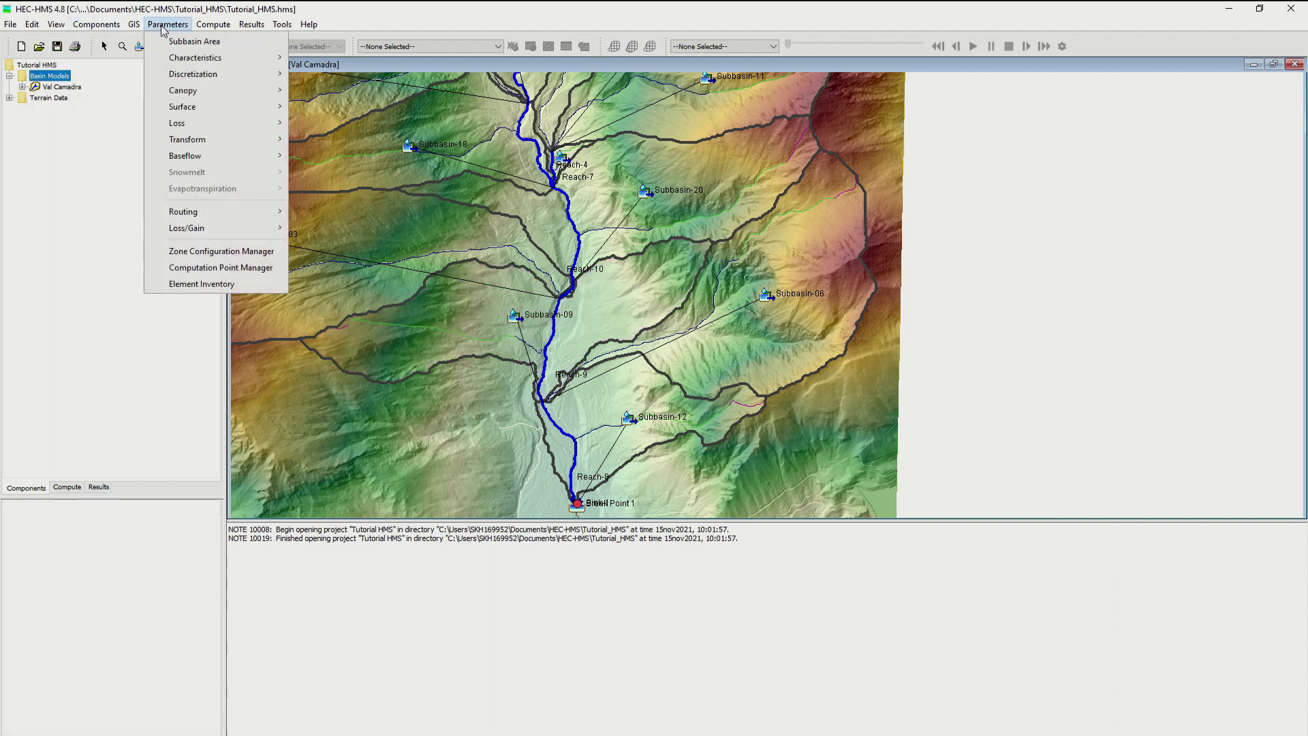
left_click(175, 44)
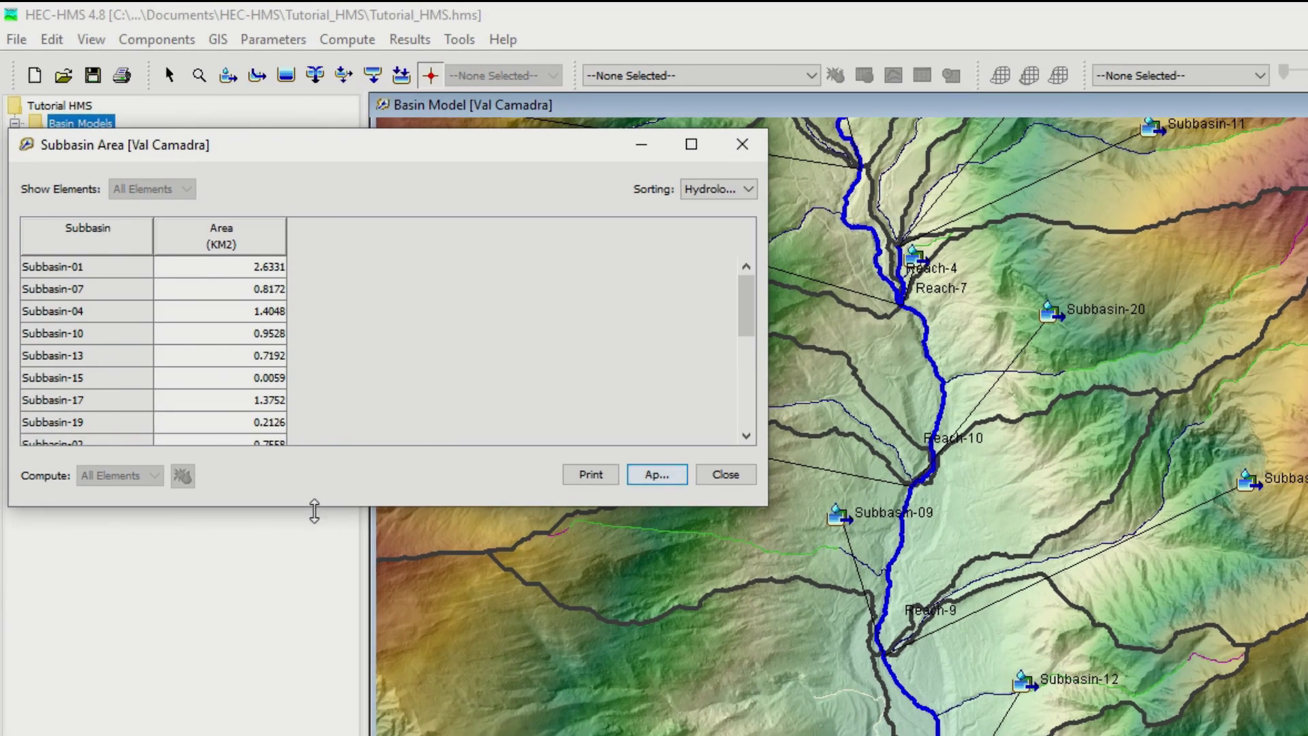
left_click_drag(314, 511, 314, 691)
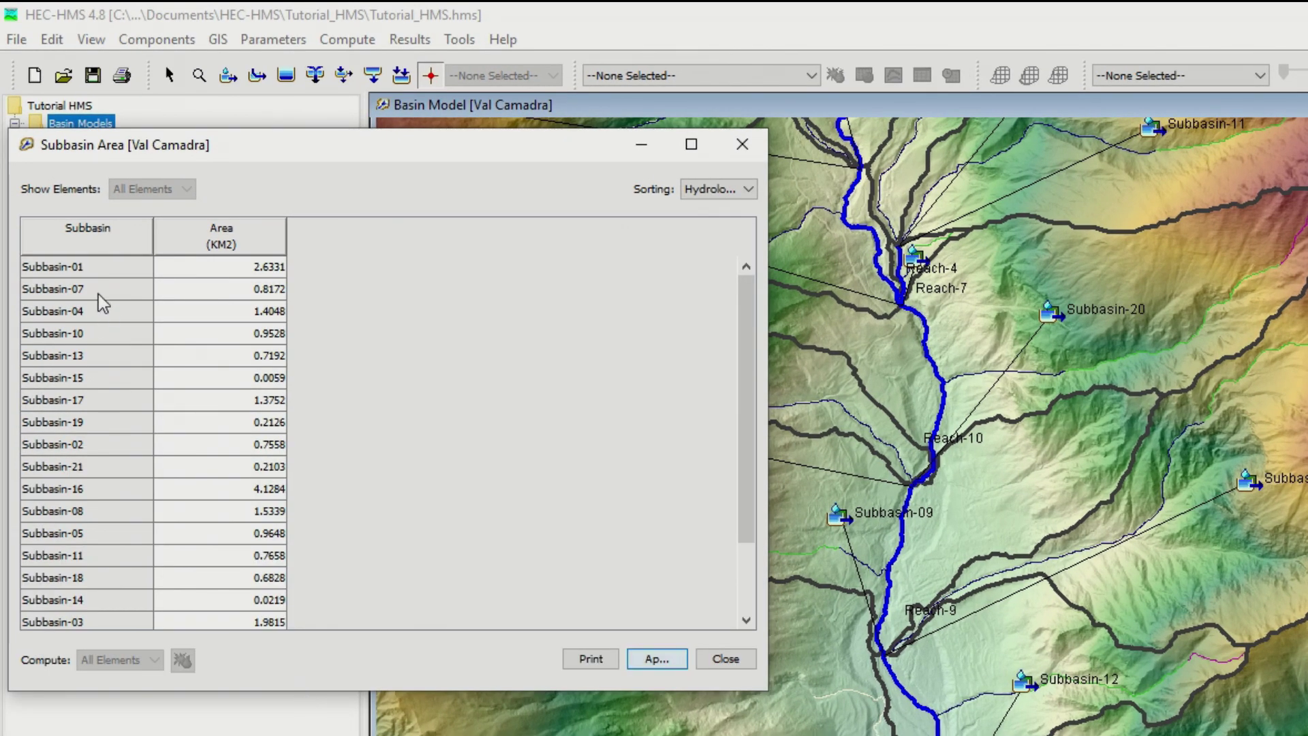
key("Escape")
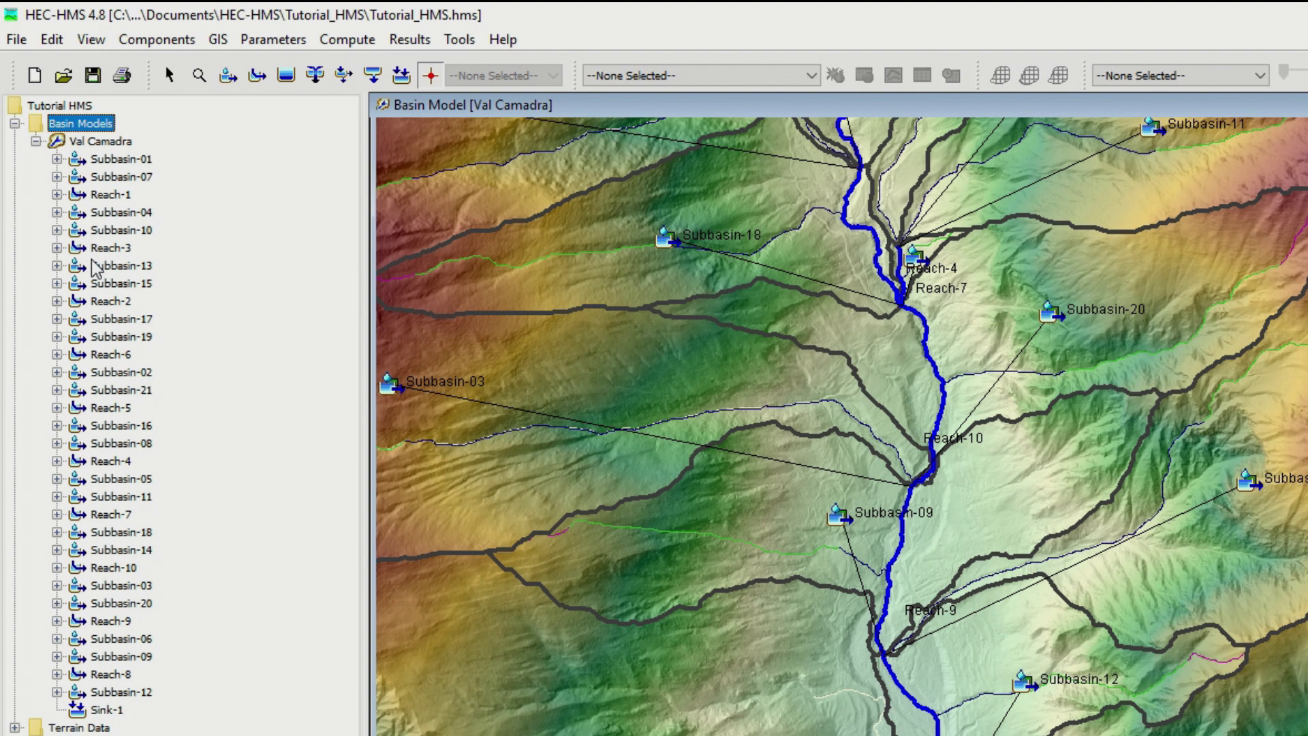
- Export the Val Camadra Subbasins layer as shapefile 'SubBassin' into the gis folder
left_click(100, 141)
left_click(218, 40)
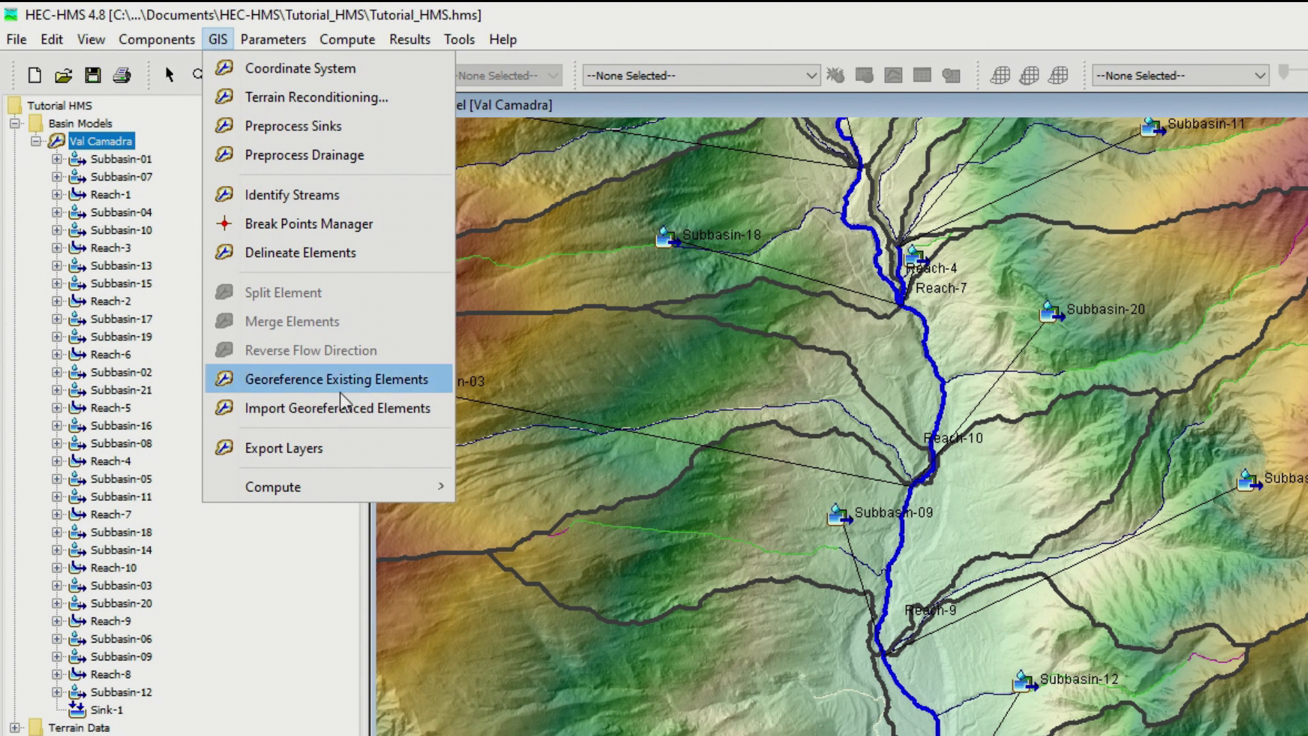
left_click(338, 450)
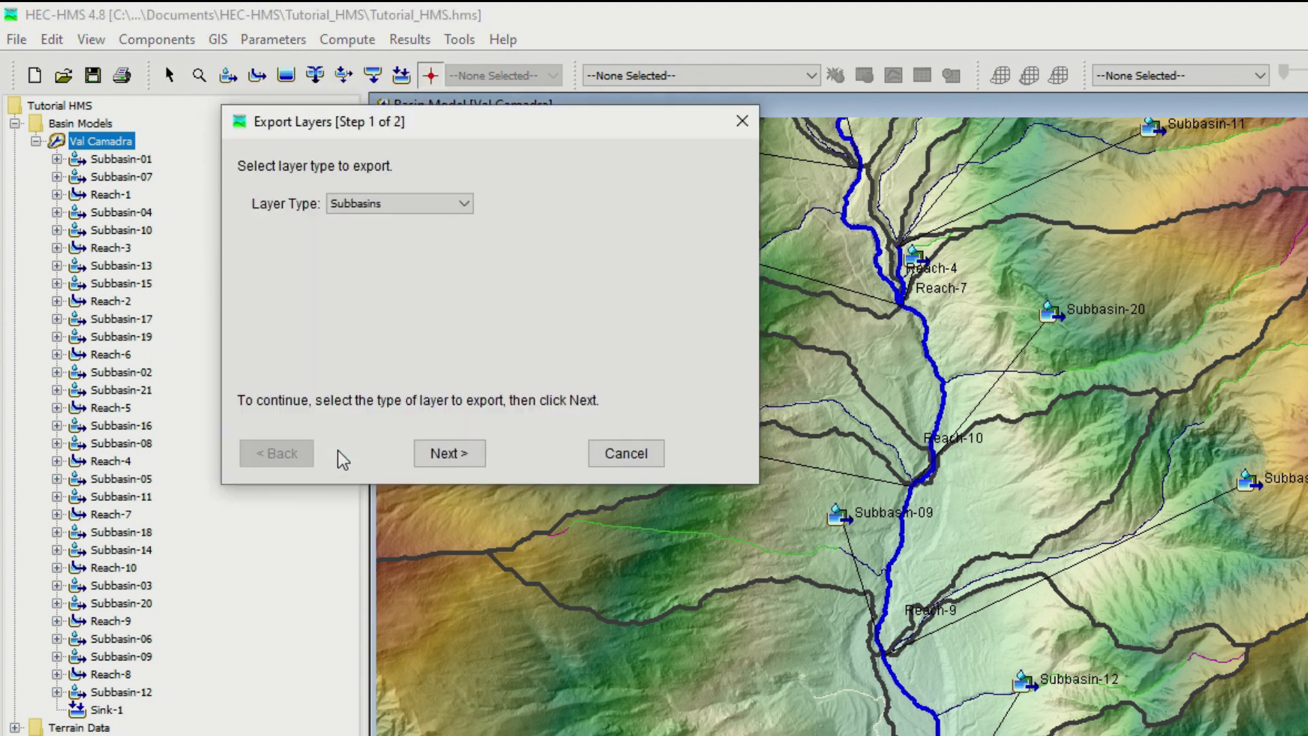
left_click(469, 453)
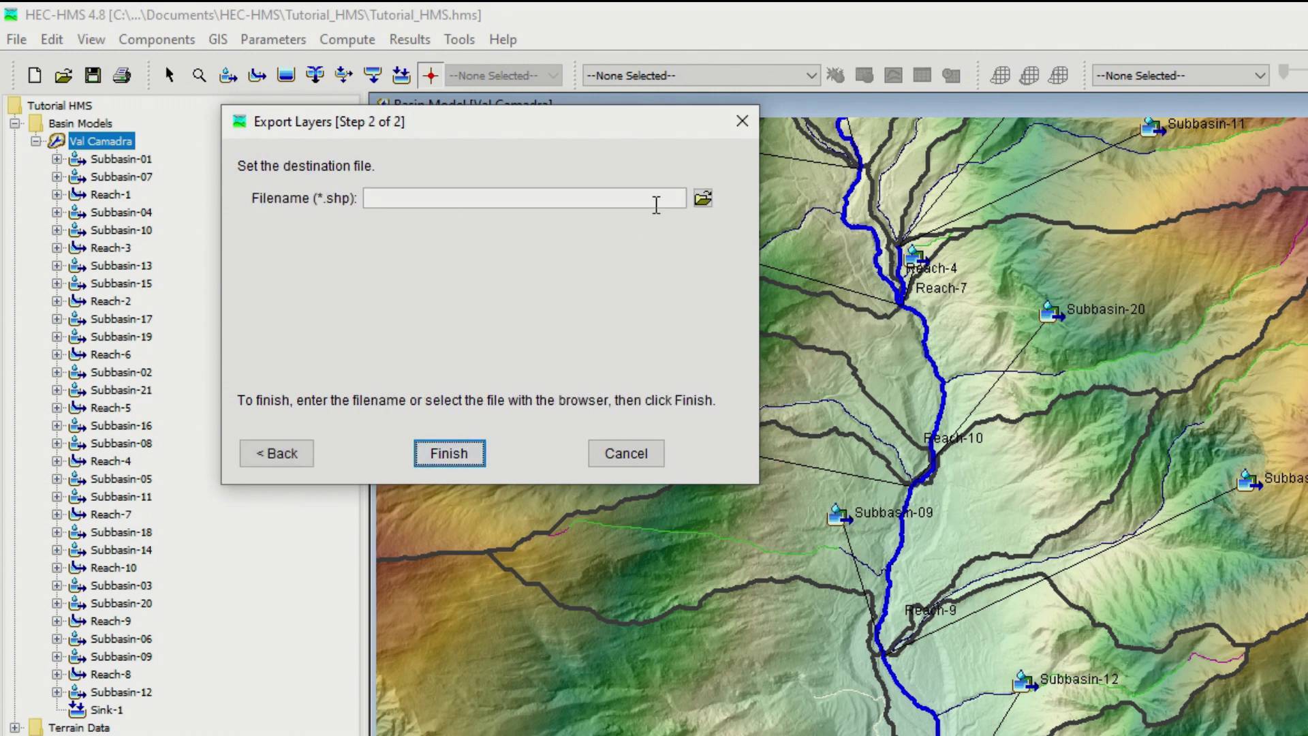
left_click(702, 198)
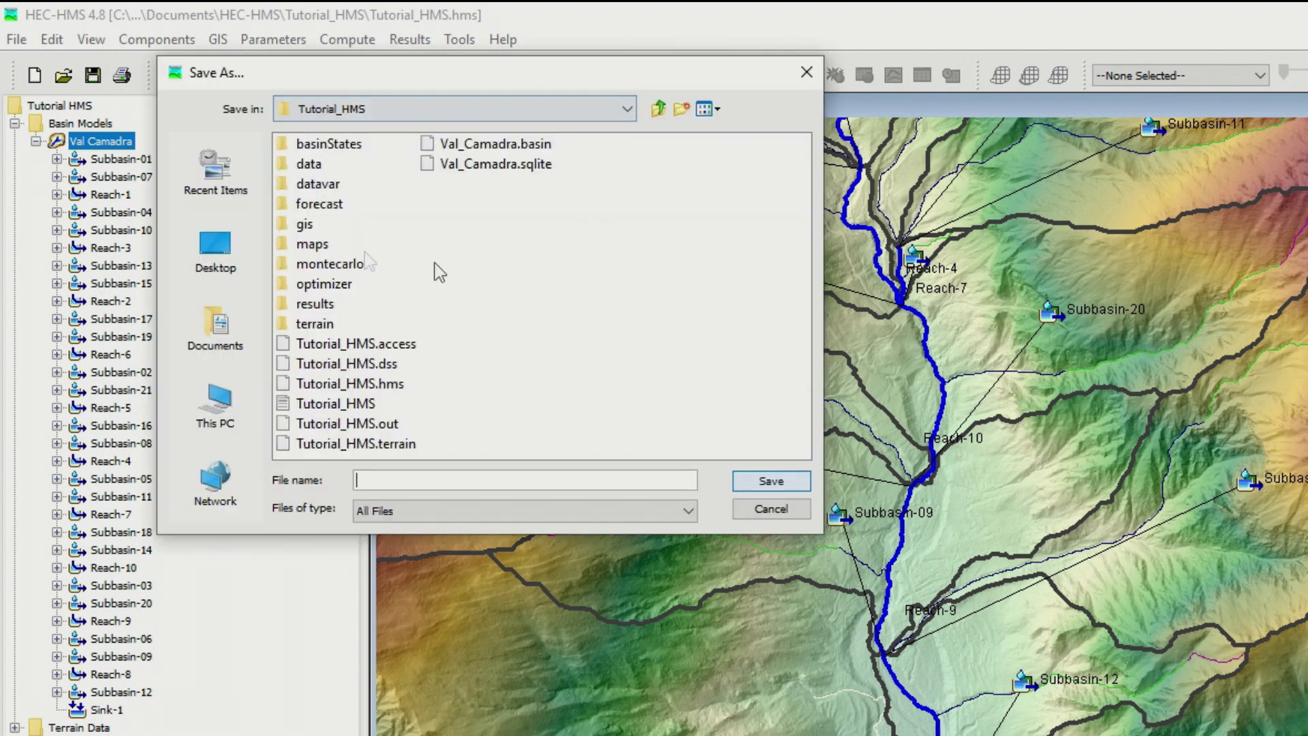
double_click(304, 230)
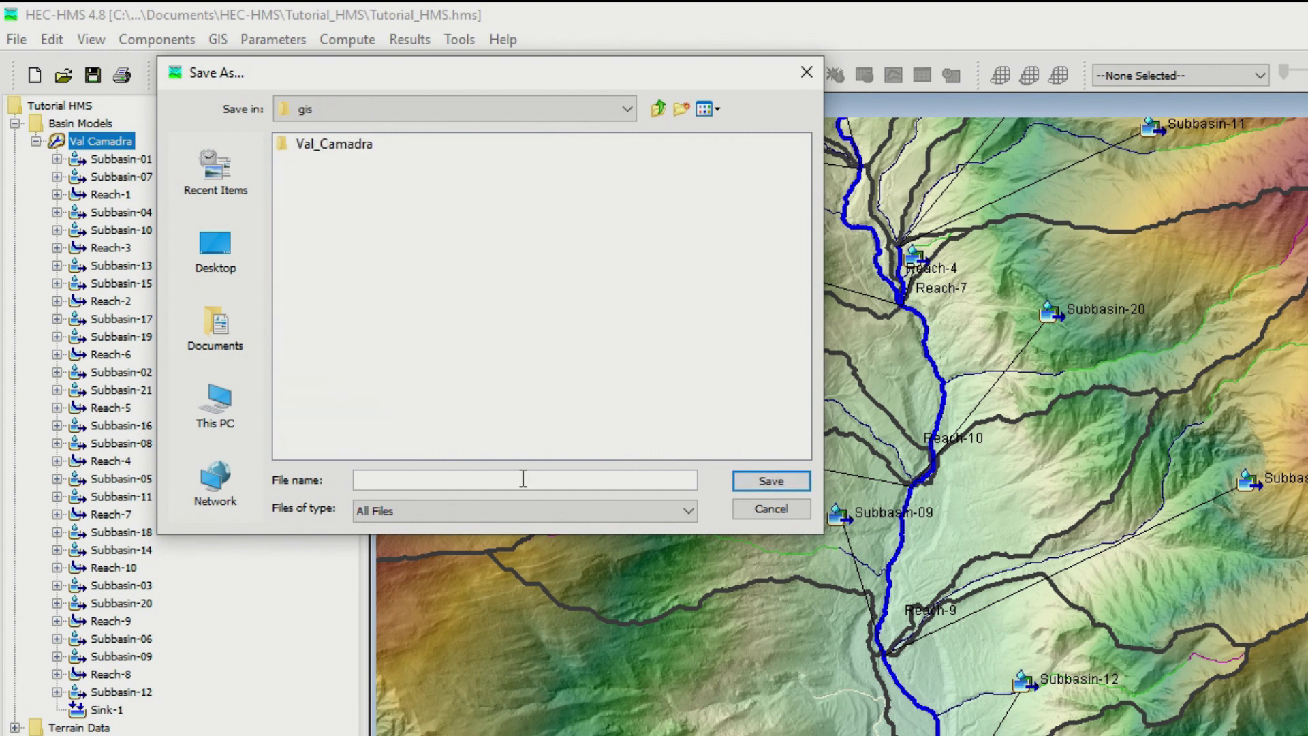
type("SubBassin")
key("Return")
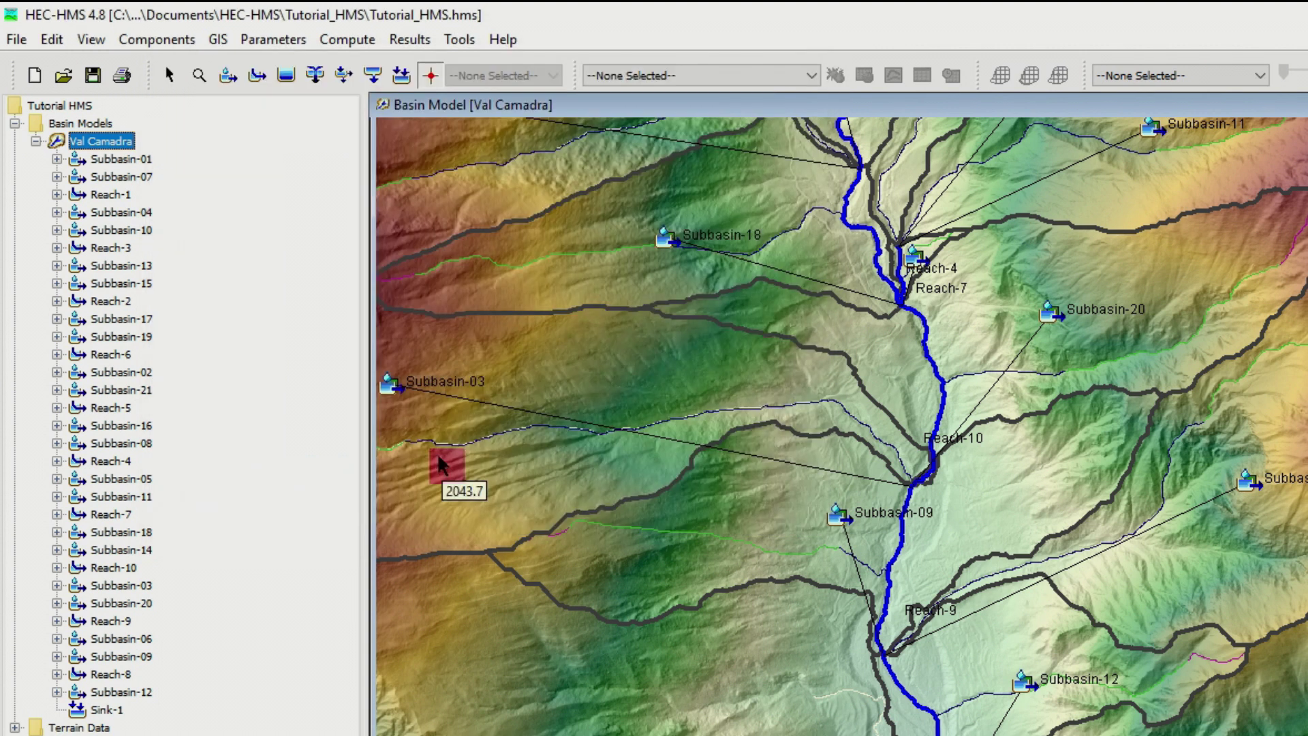
- Export the Identified Streams layer as shapefile 'Identified streams' into the gis folder
left_click(218, 40)
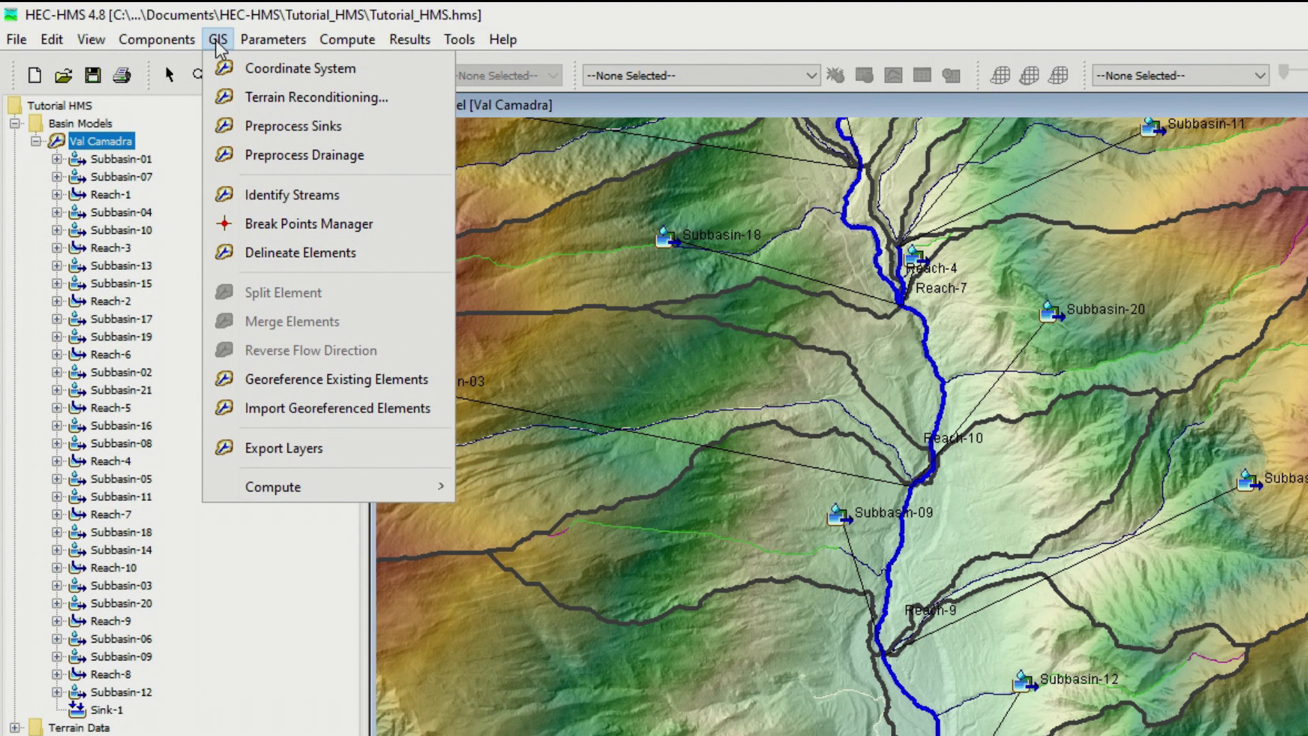
left_click(300, 448)
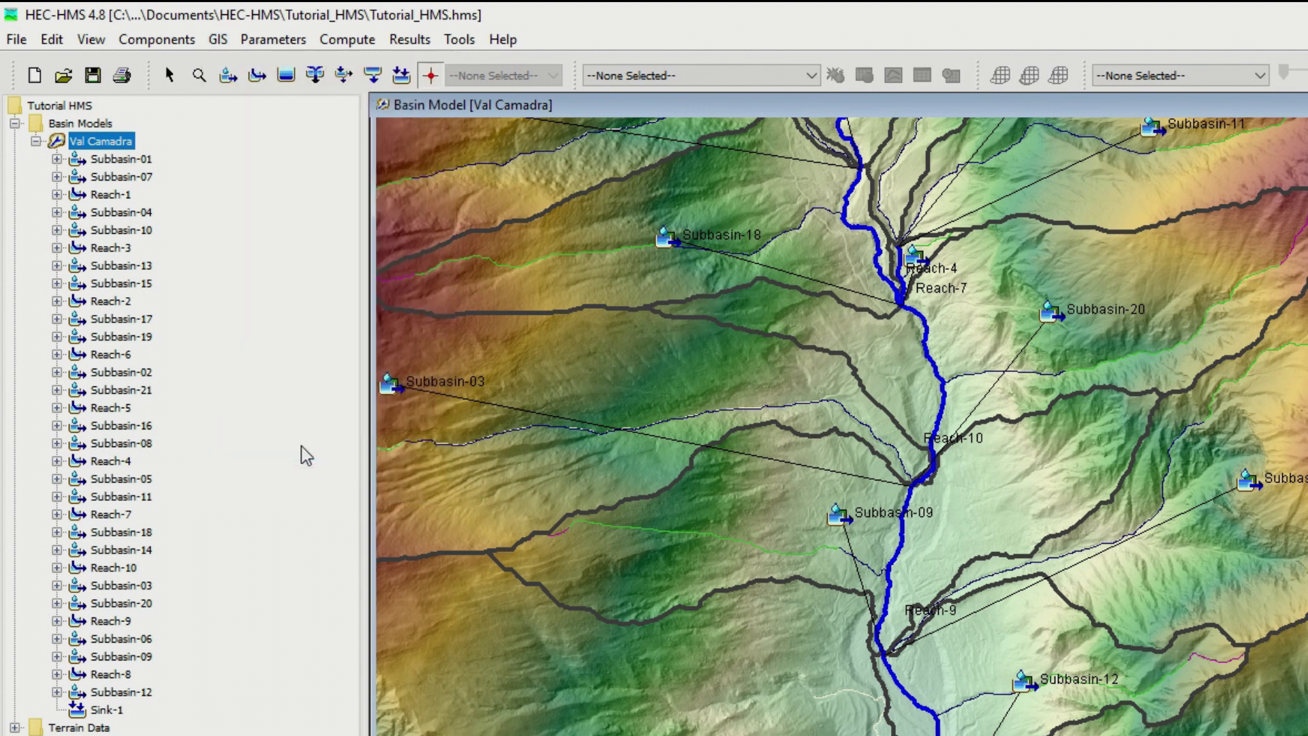
left_click(398, 204)
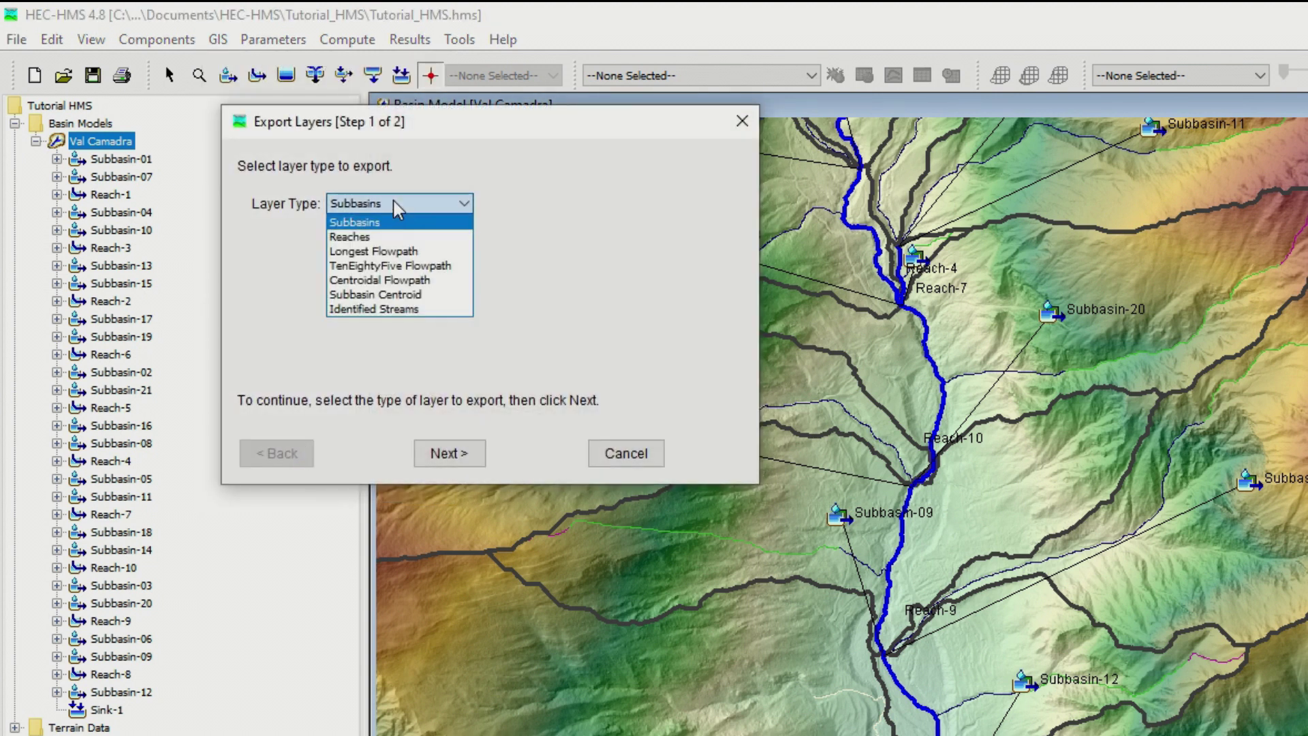
left_click(374, 309)
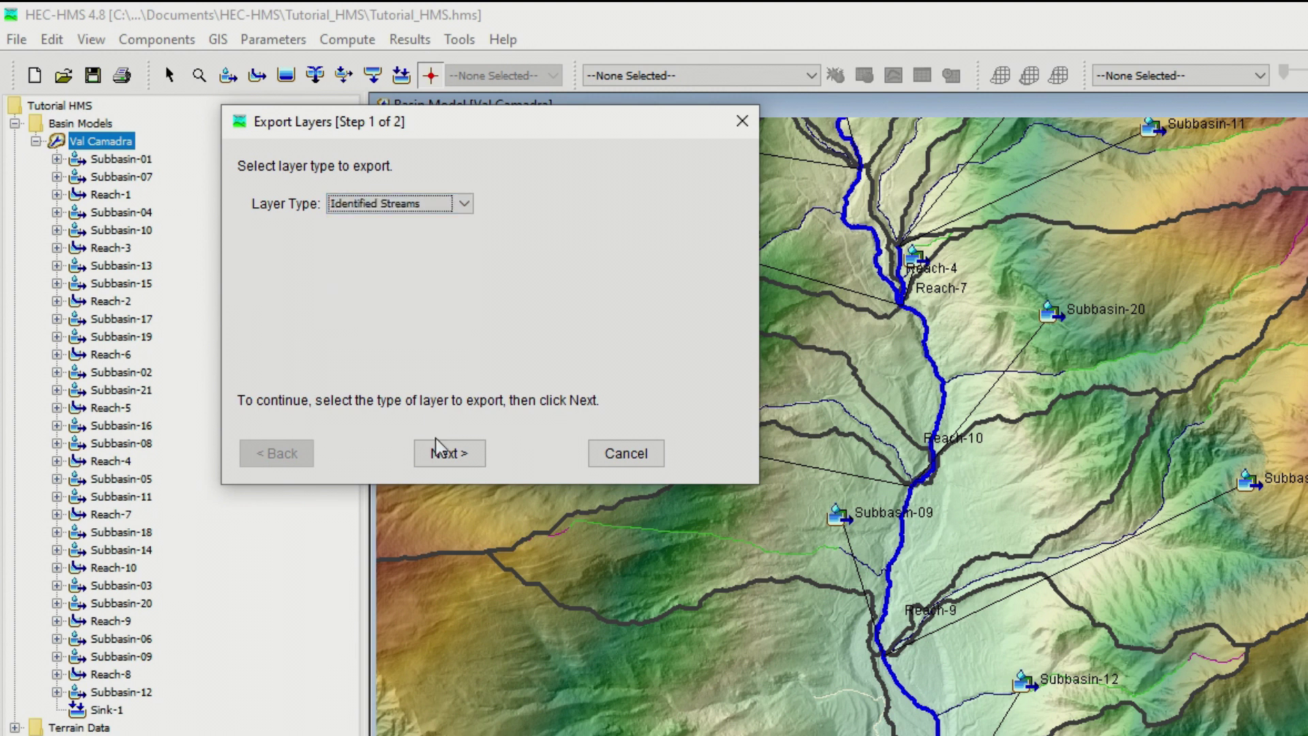
left_click(449, 453)
left_click(702, 199)
type("Identified streams")
key("Return")
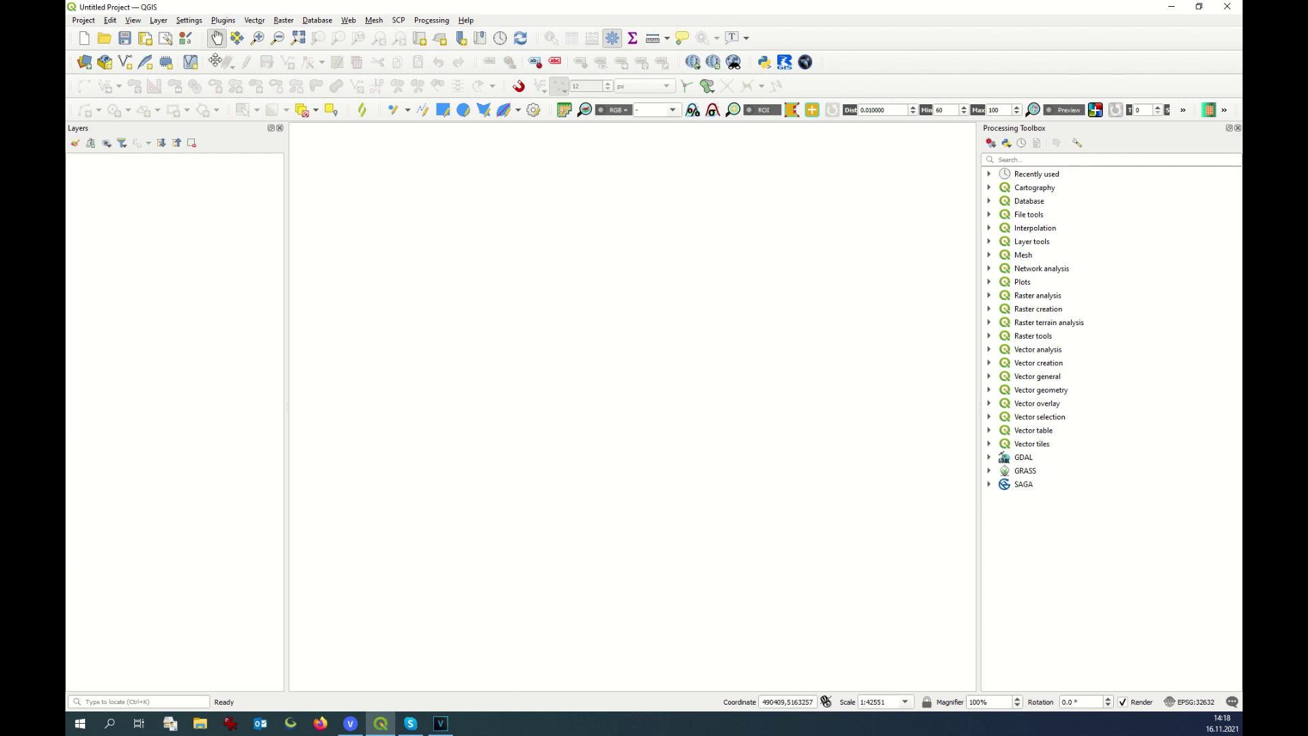
- In QGIS Options, set the default project CRS to EPSG:32632 - WGS 84 / UTM zone 32N
left_click(191, 20)
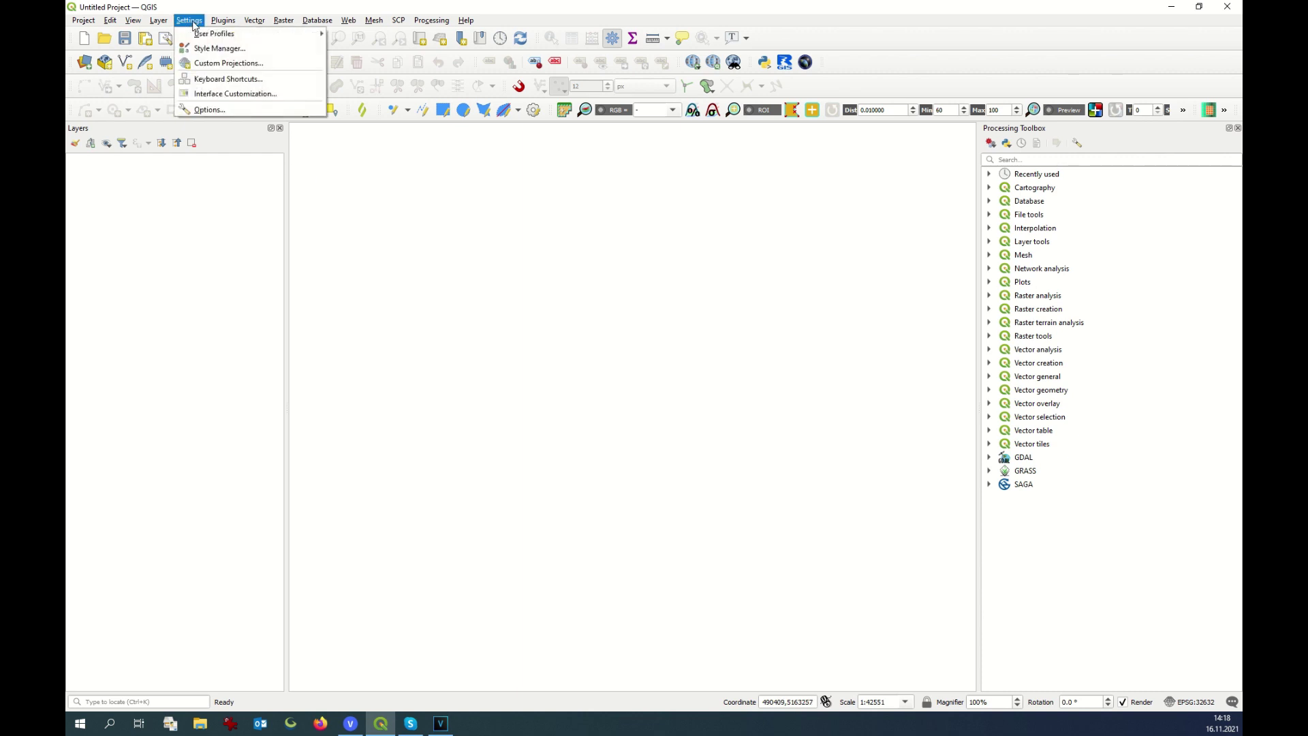
left_click(218, 111)
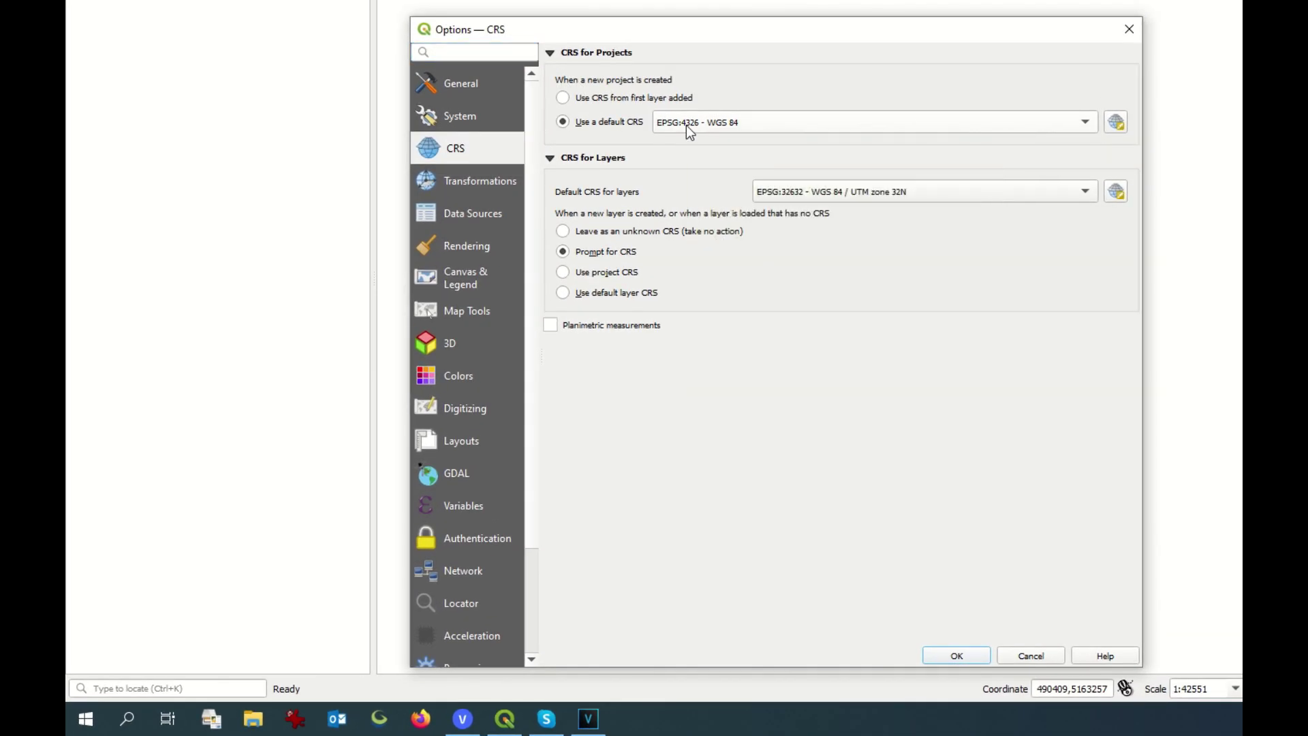
left_click(1085, 125)
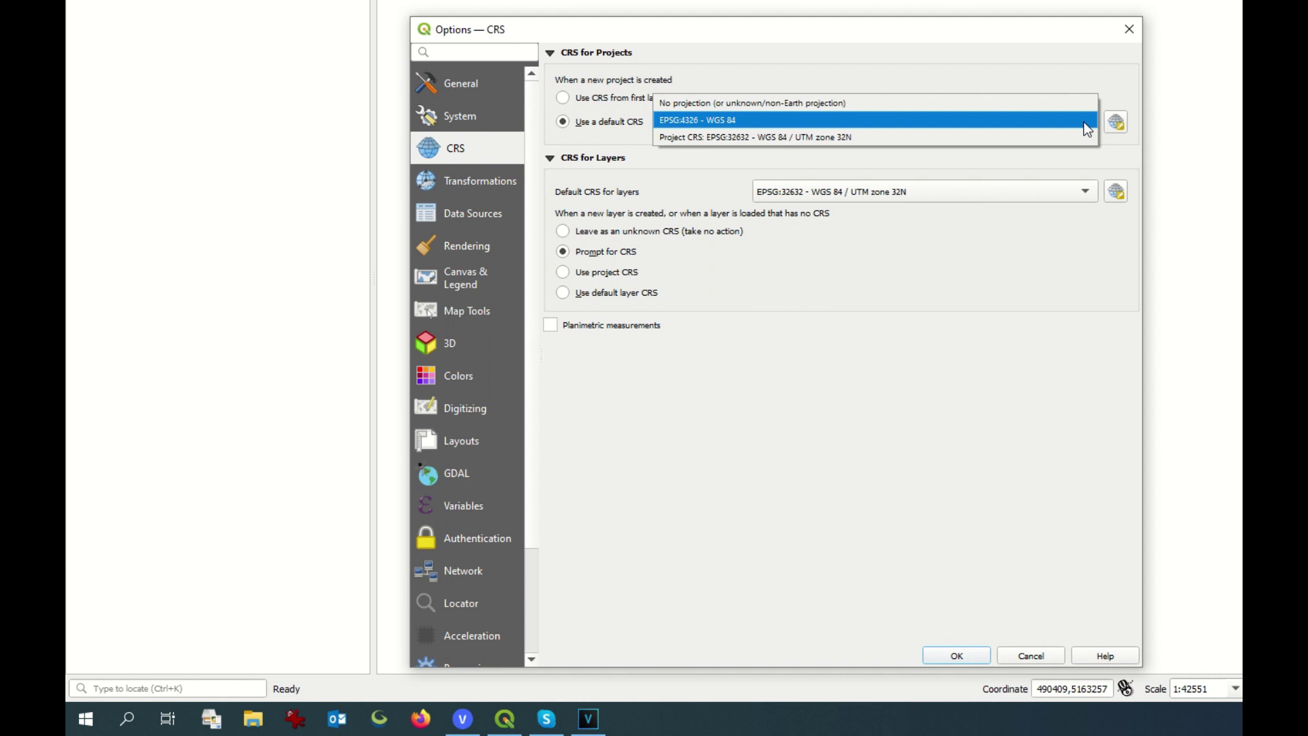
left_click(1075, 137)
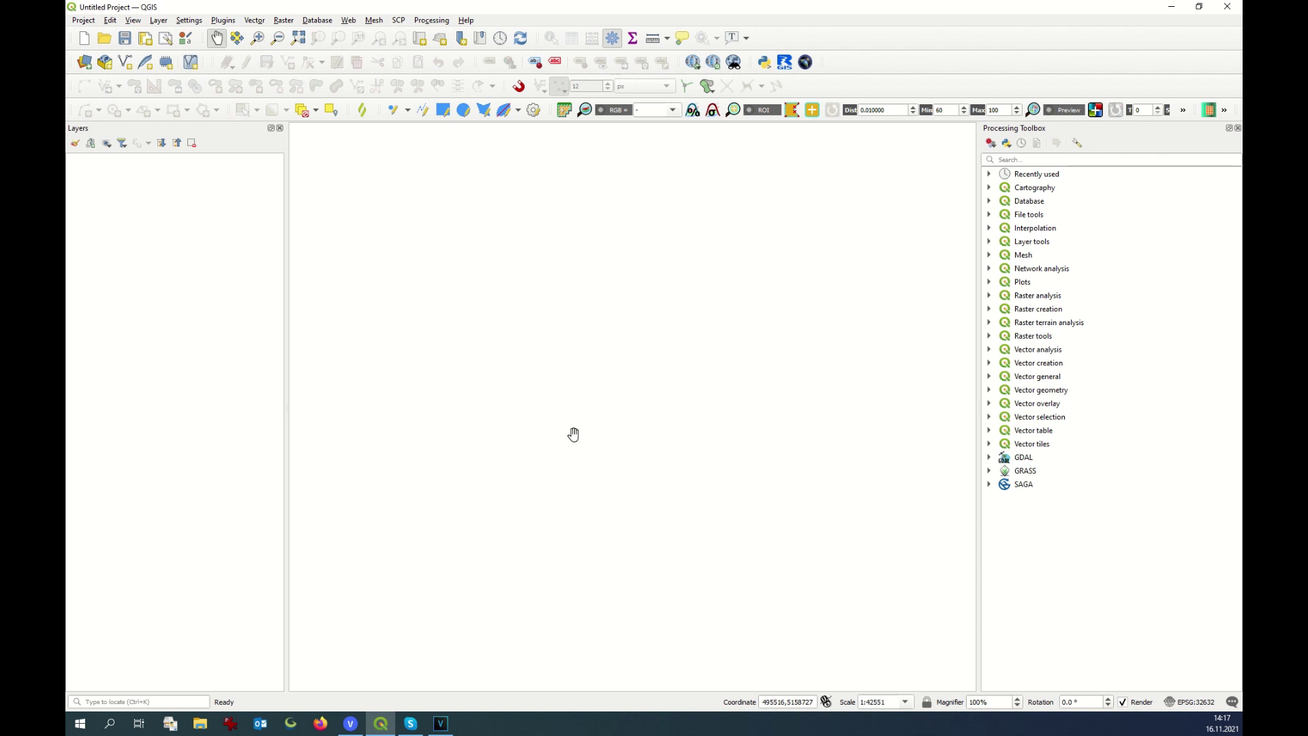
- Add the SubBassins and Identified streams shapefiles from the gis folder as vector layers
left_click(86, 65)
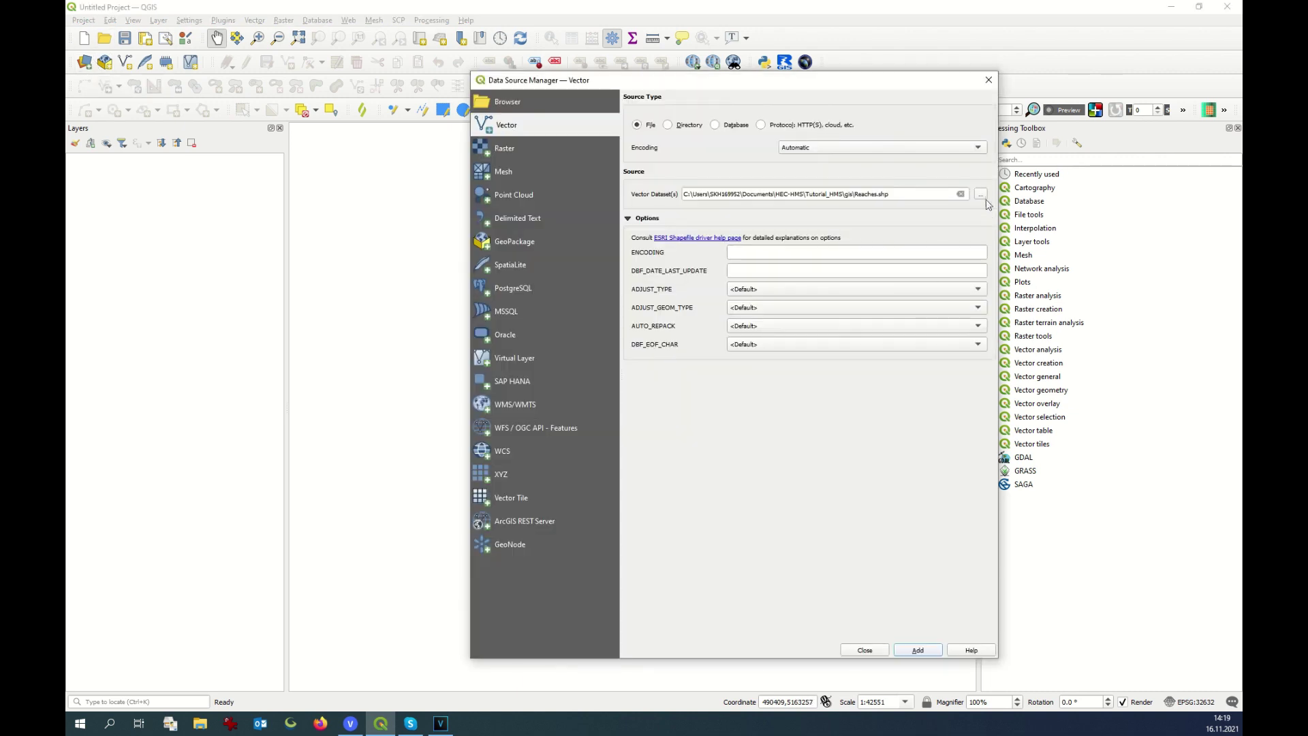
left_click(981, 194)
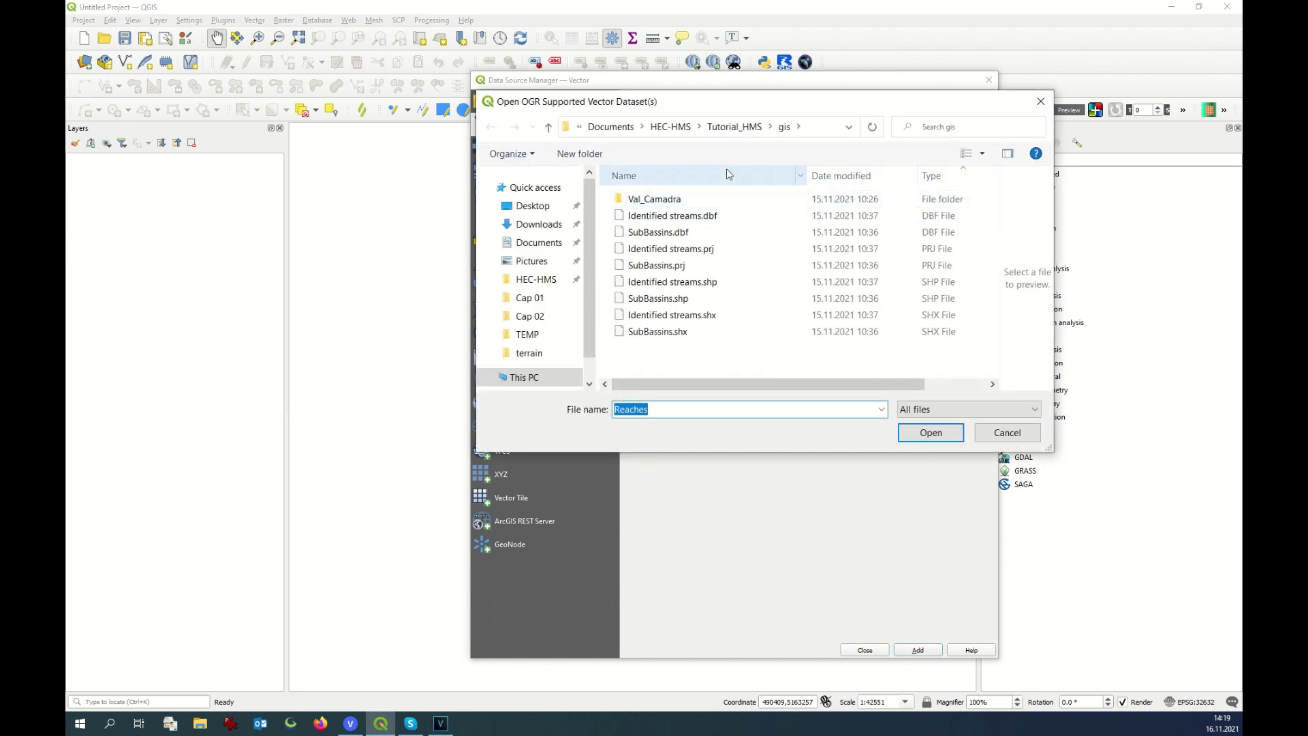
left_click(706, 284)
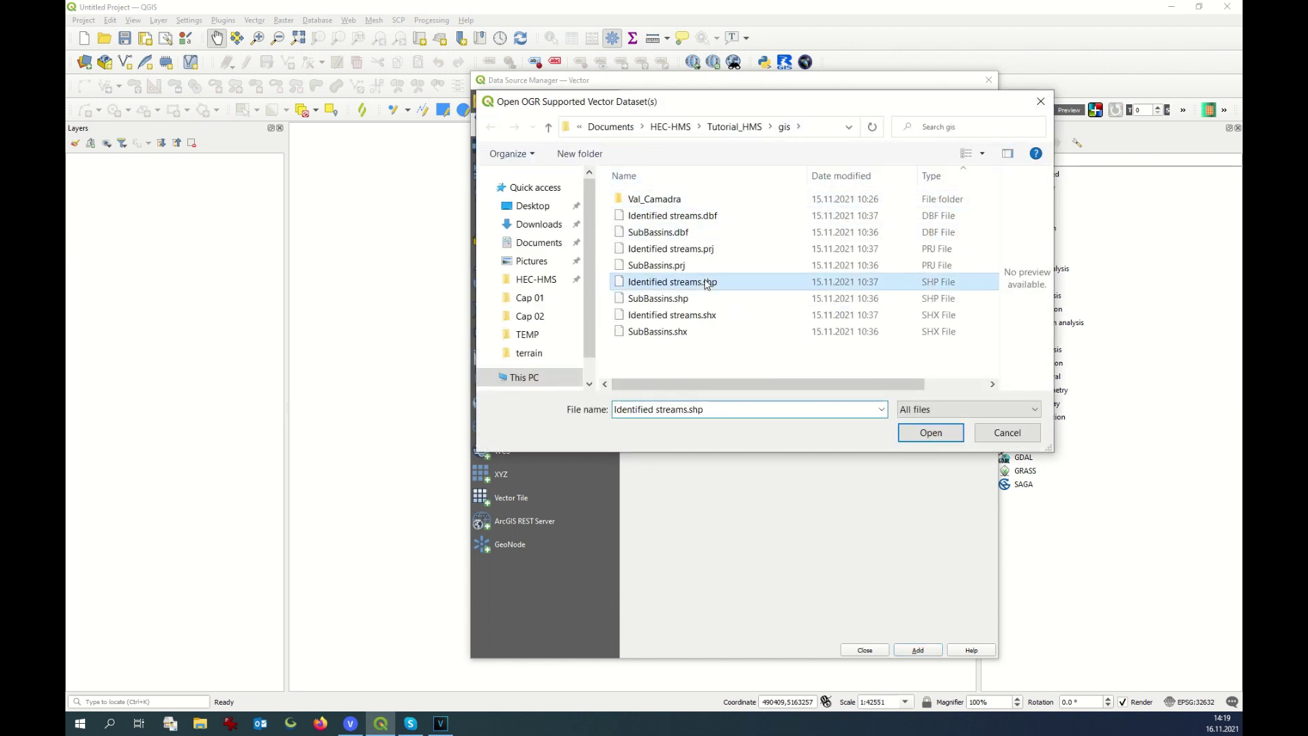
left_click(672, 301)
left_click(672, 285)
left_click(678, 300, "ctrl")
left_click(924, 433)
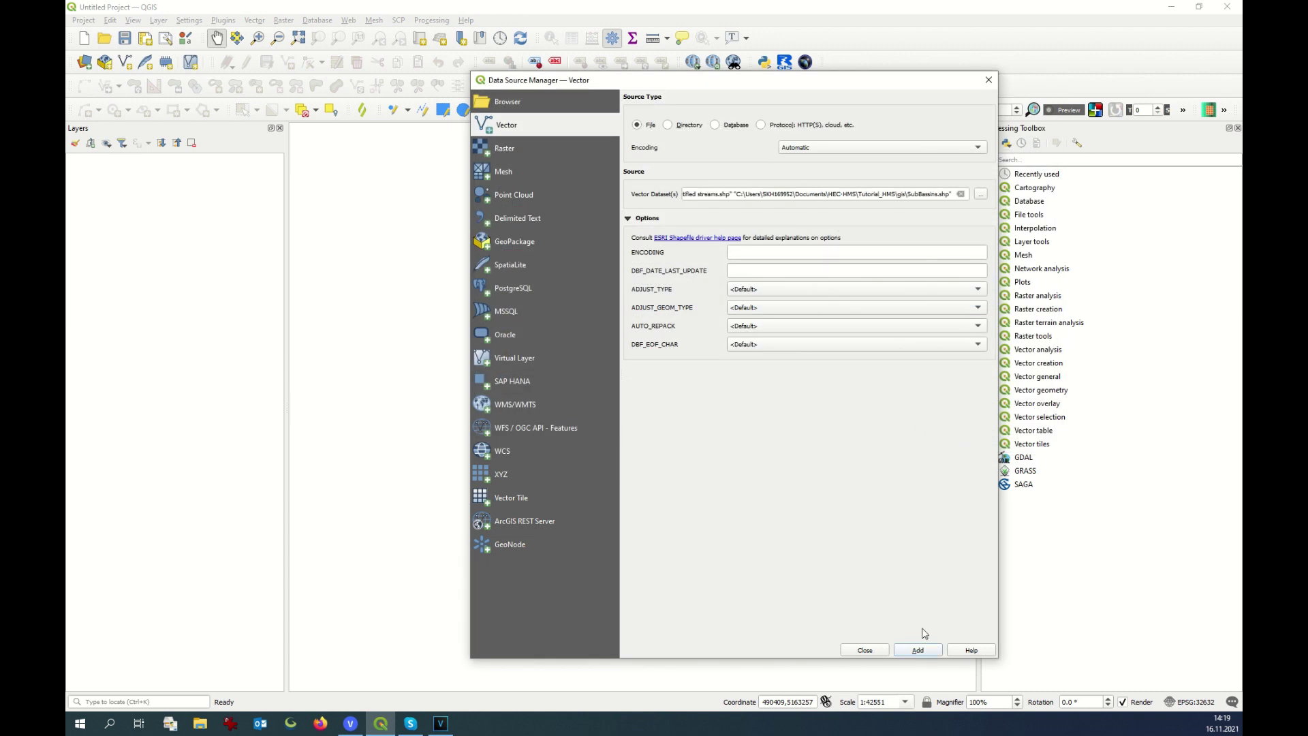
left_click(918, 650)
left_click(864, 651)
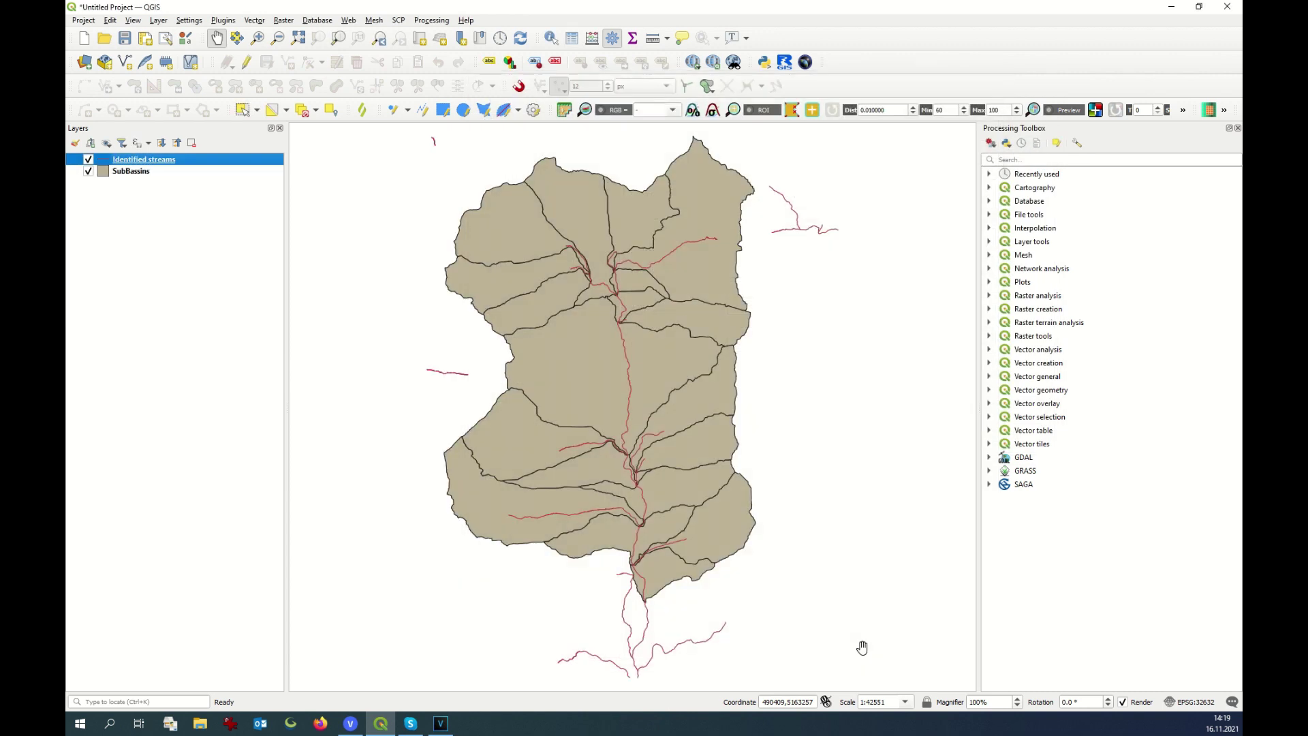
- Add the DTM Belnio UTM32N.Tif raster from the terrain folder as a layer
left_click(86, 64)
left_click(482, 146)
left_click(986, 180)
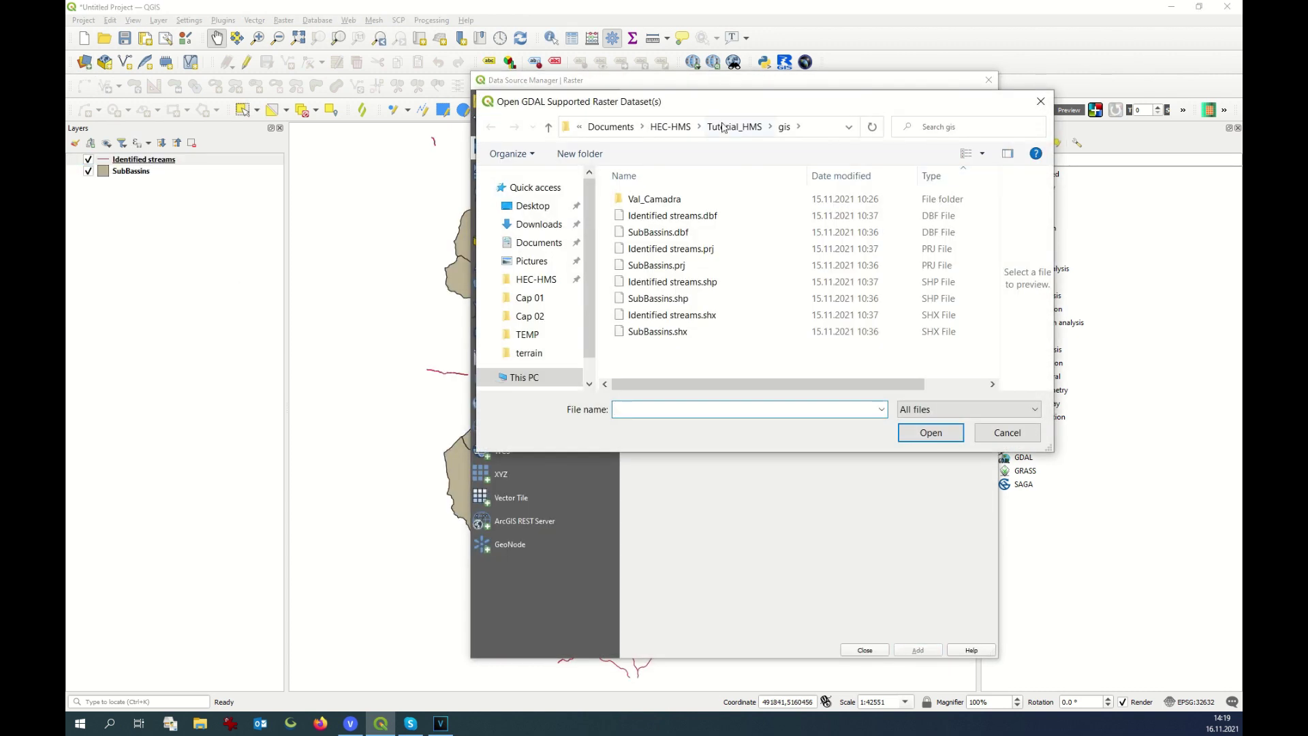
double_click(641, 348)
left_click(752, 232)
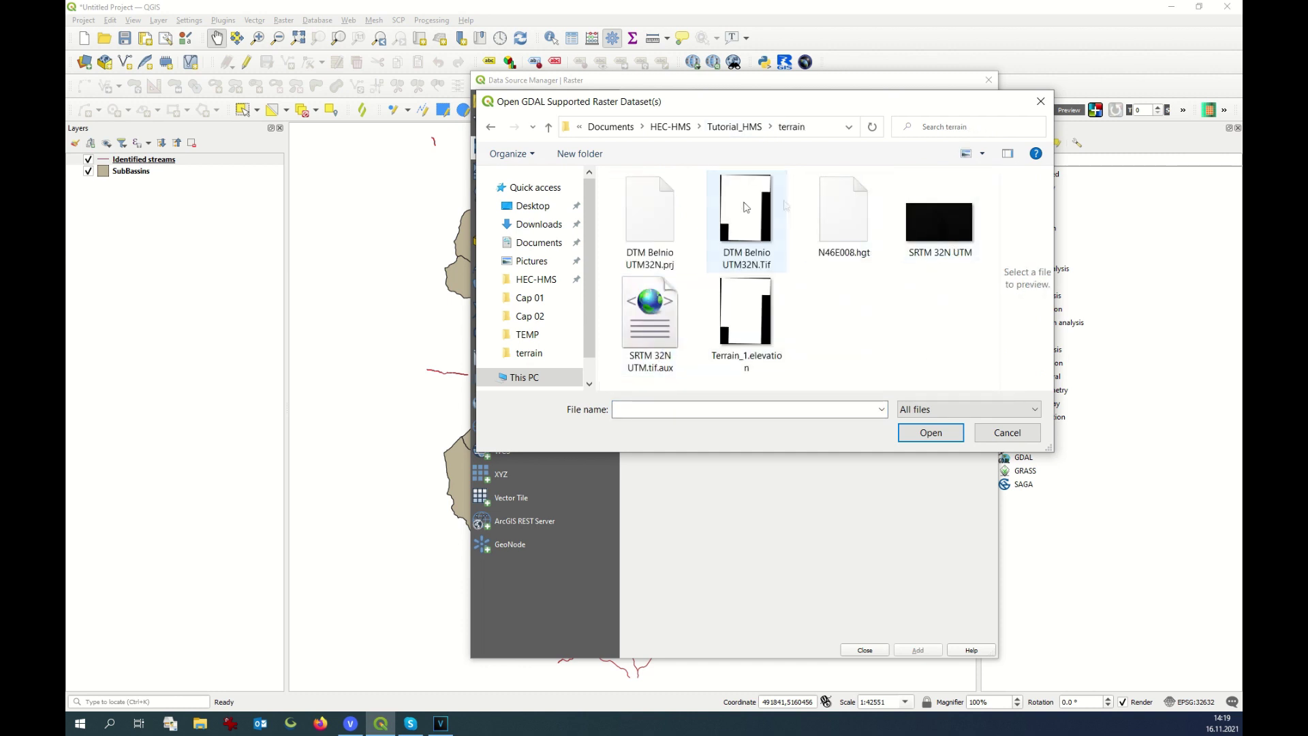
left_click(931, 433)
left_click(918, 650)
- Render the DTM as a hillshade and move it beneath the SubBassins layer
left_click(865, 650)
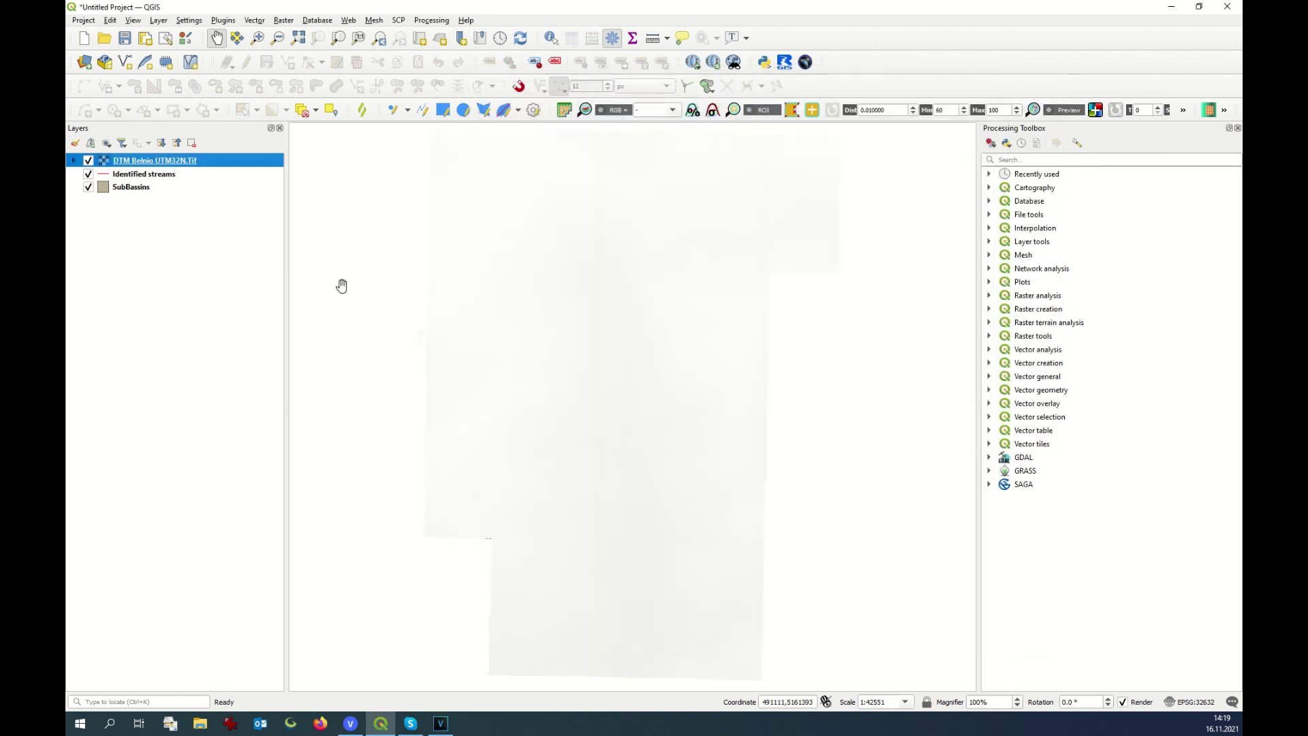
double_click(190, 163)
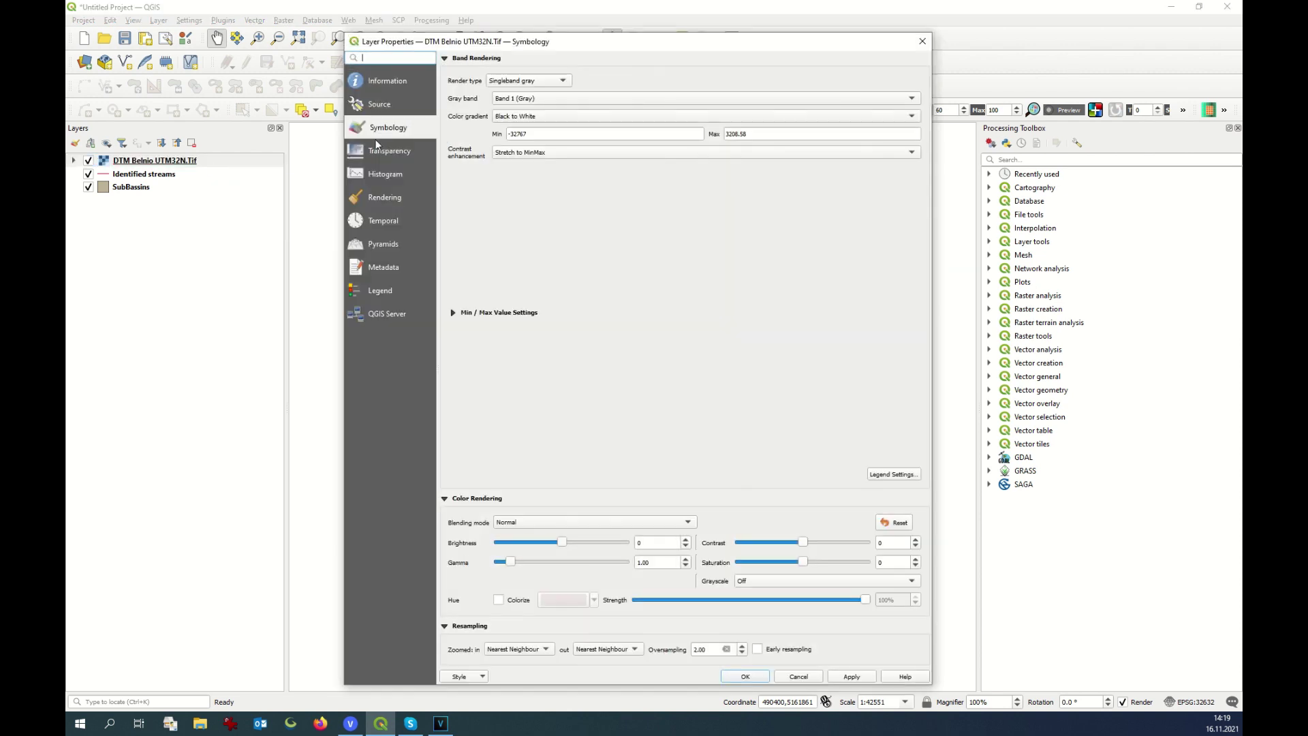
left_click(531, 83)
left_click(539, 107)
left_click(745, 676)
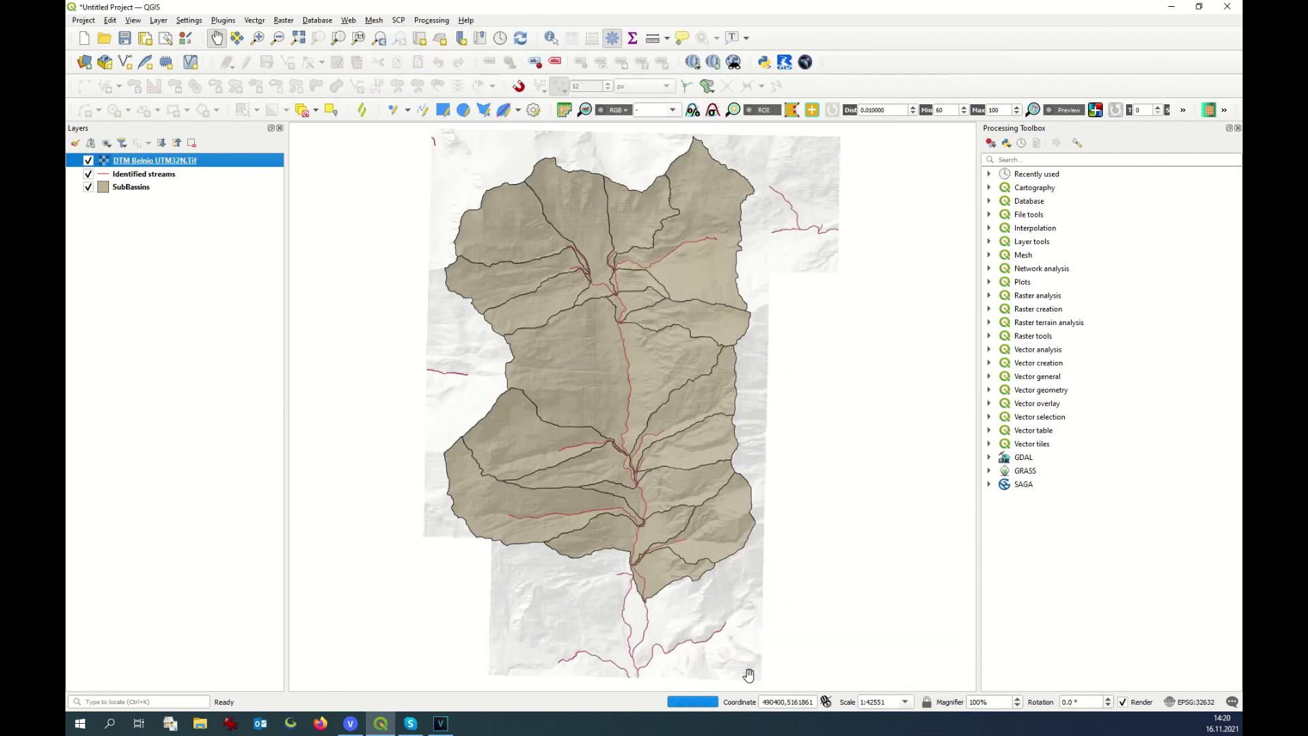
left_click_drag(156, 172, 154, 193)
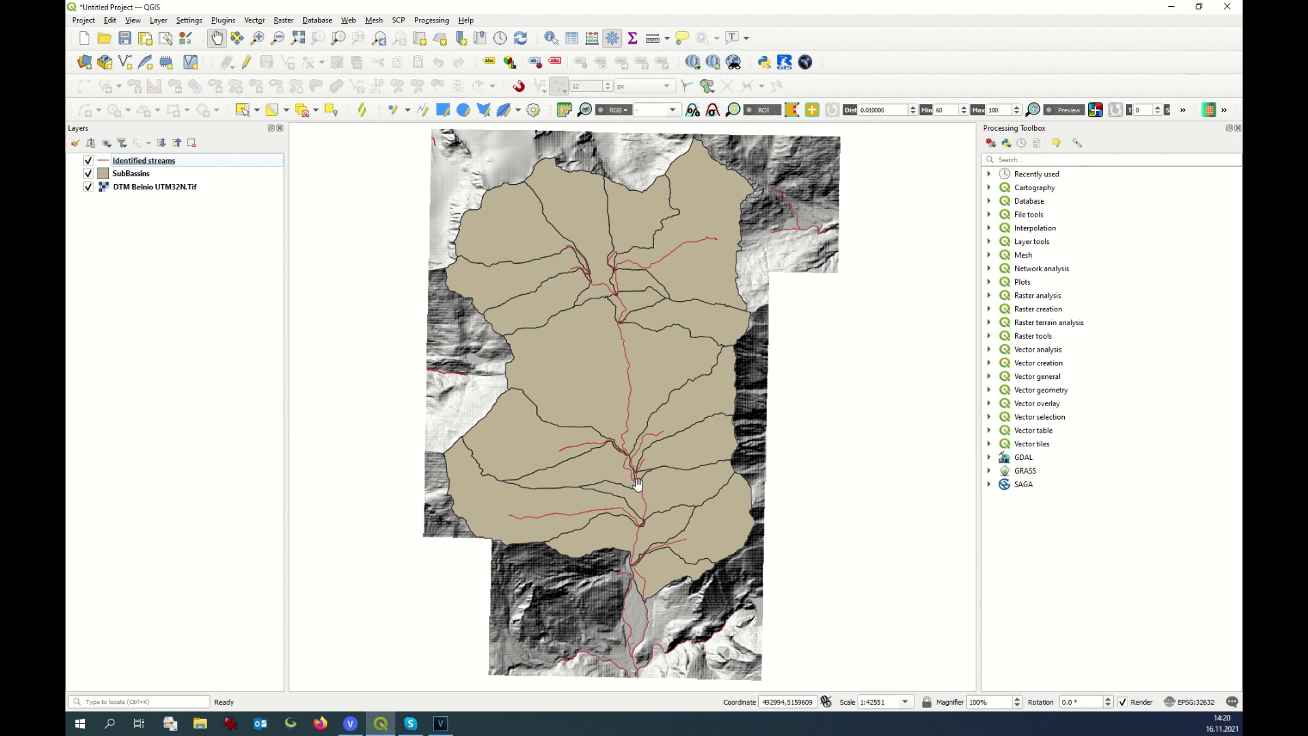
- Set the SubBassins fill style to No Brush so subbasins are unfilled
left_click(129, 176)
double_click(130, 177)
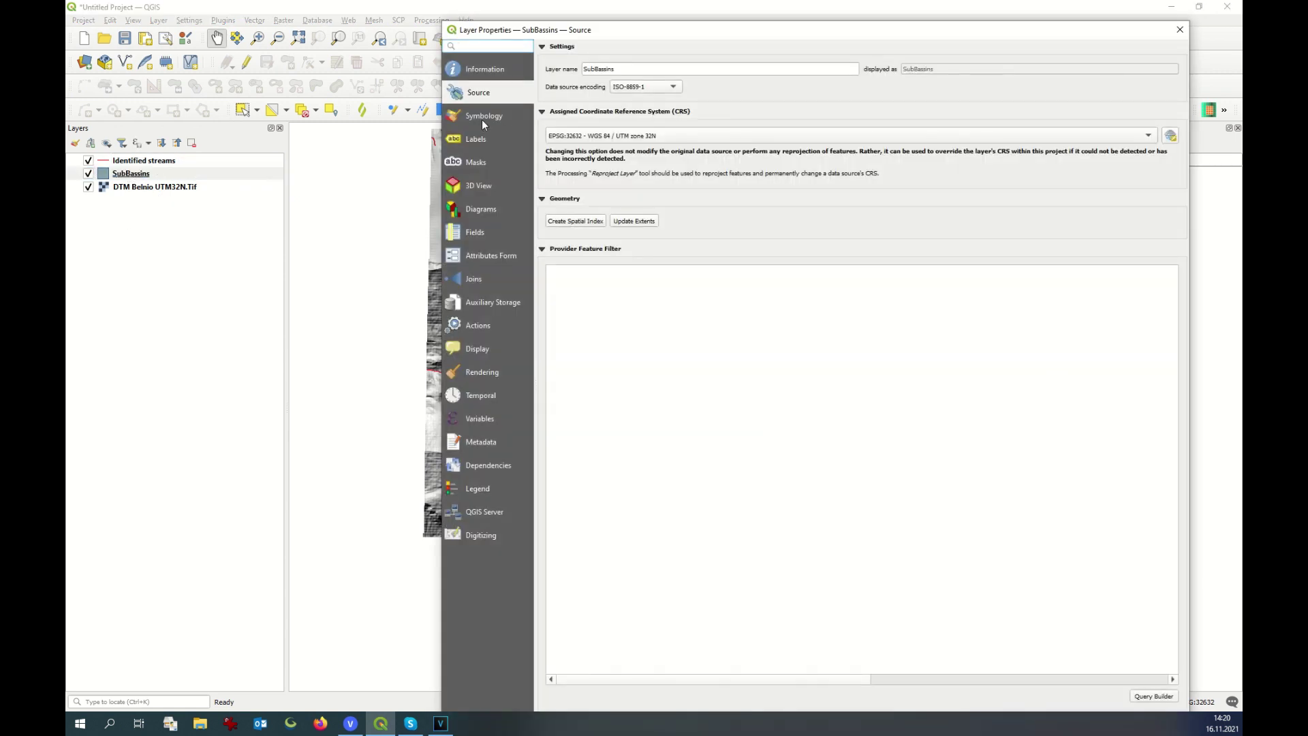
left_click(483, 118)
left_click(705, 81)
left_click(924, 230)
left_click(926, 252)
left_click_drag(868, 34, 867, 9)
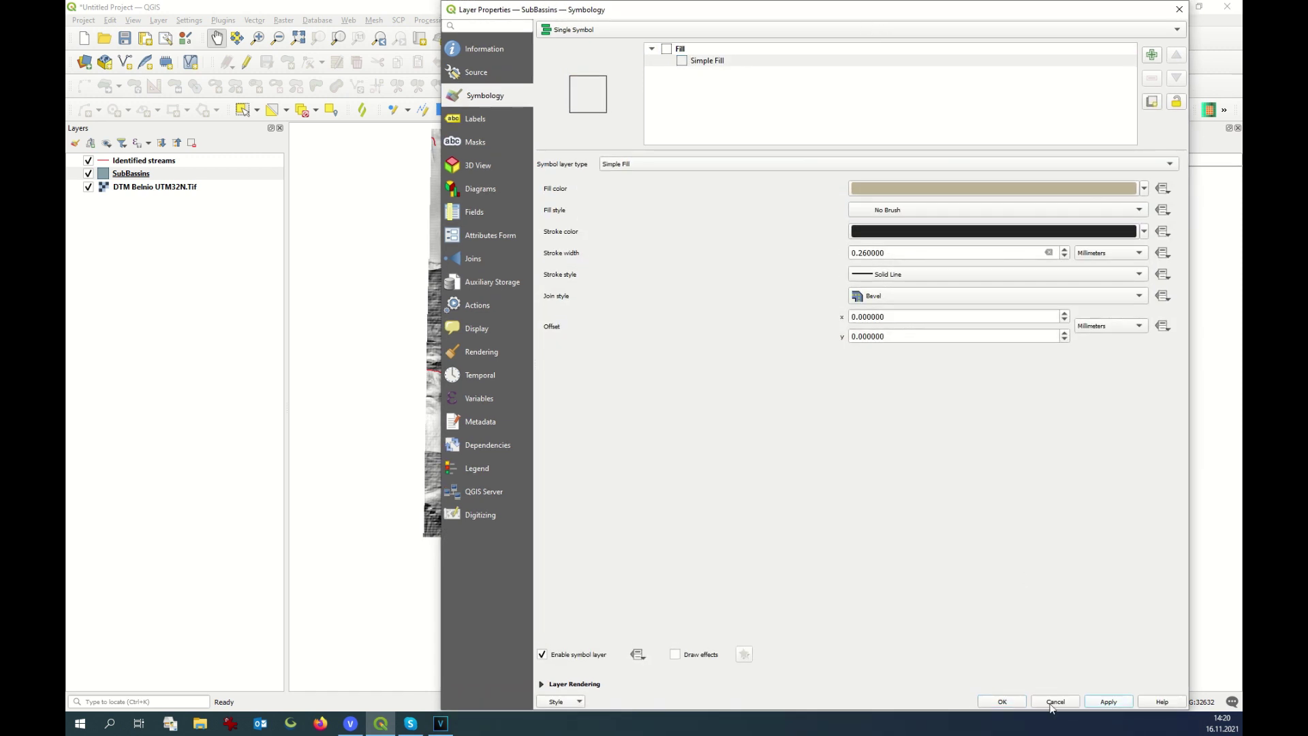
left_click(1019, 706)
- Colour the Identified streams lines blue
left_click(143, 161)
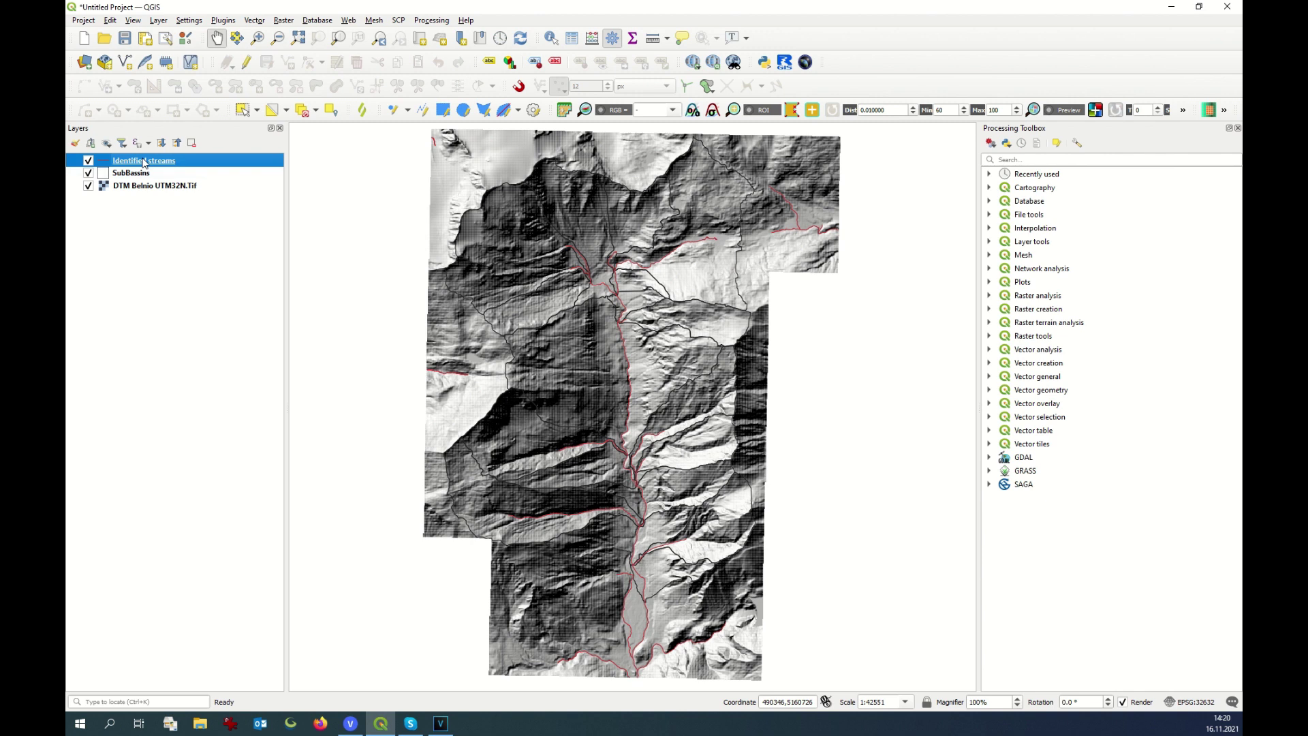
double_click(143, 161)
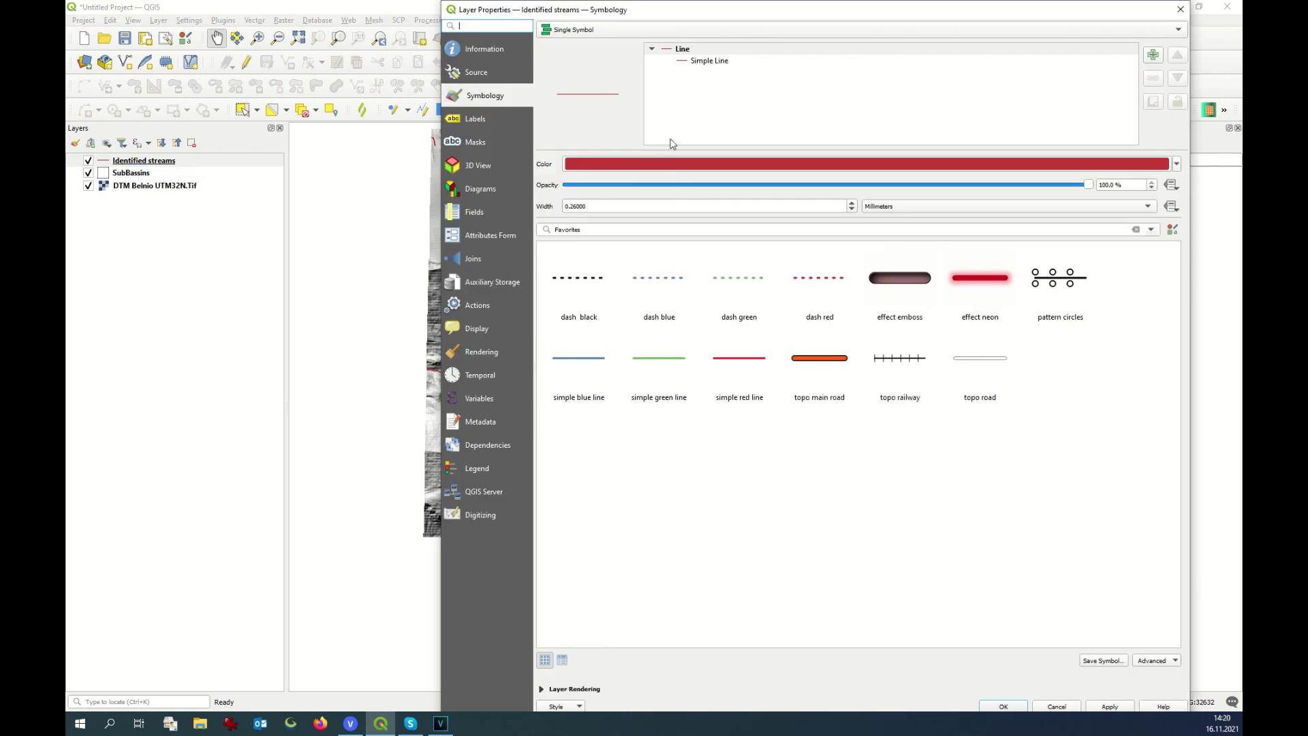
left_click(689, 63)
left_click(1145, 188)
left_click(608, 353)
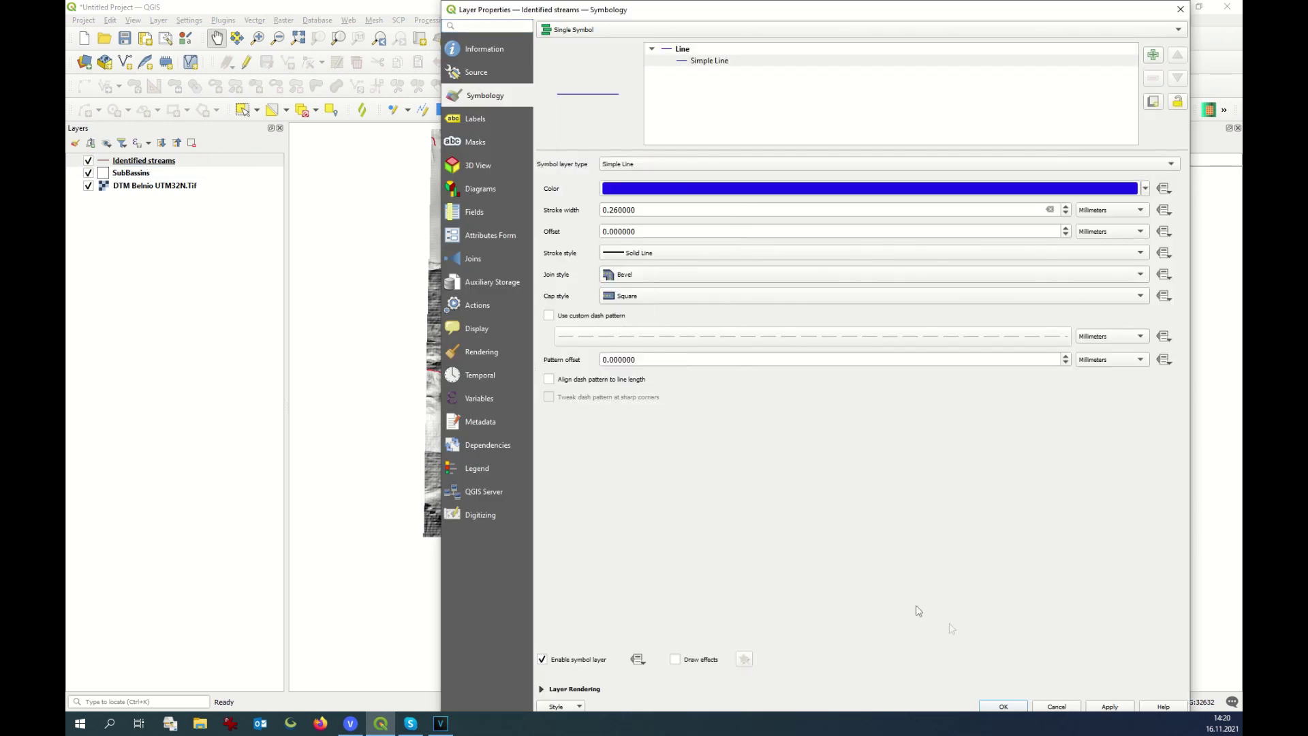
left_click(1101, 707)
left_click(1008, 706)
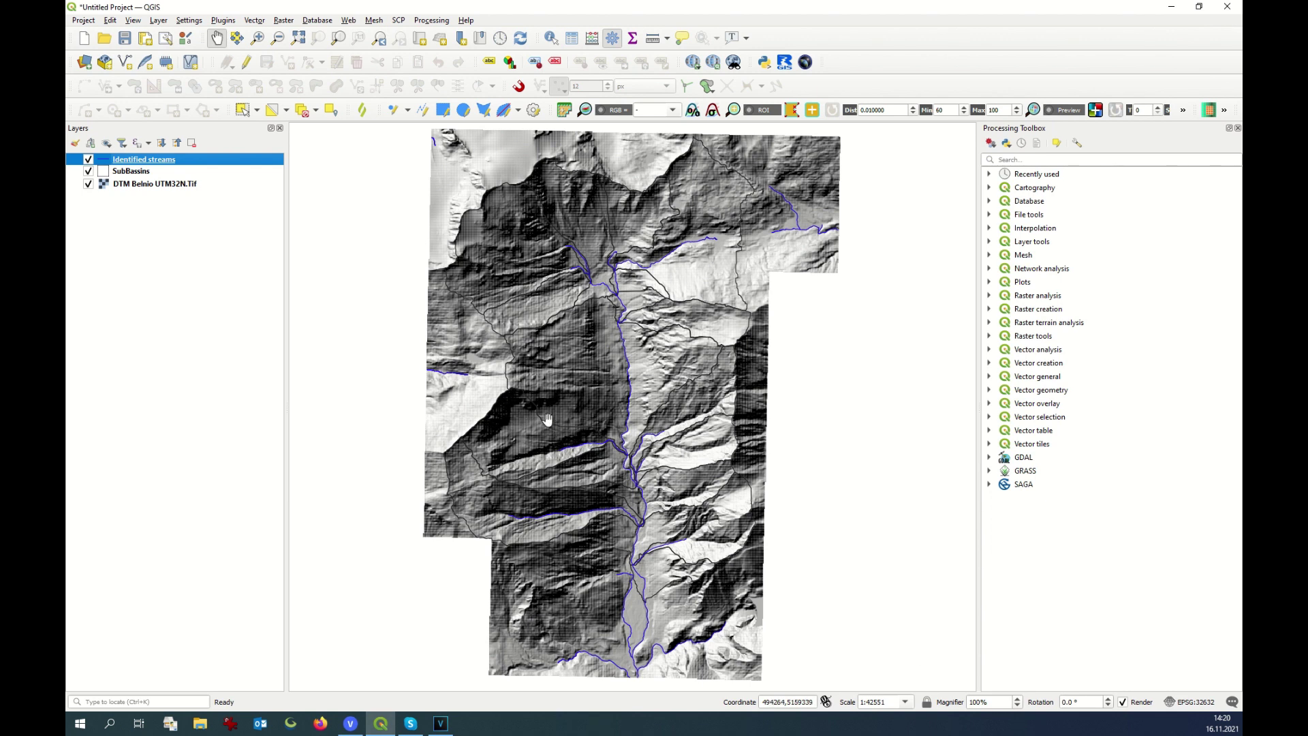
- Make the SubBassins outline stroke red
left_click(127, 173)
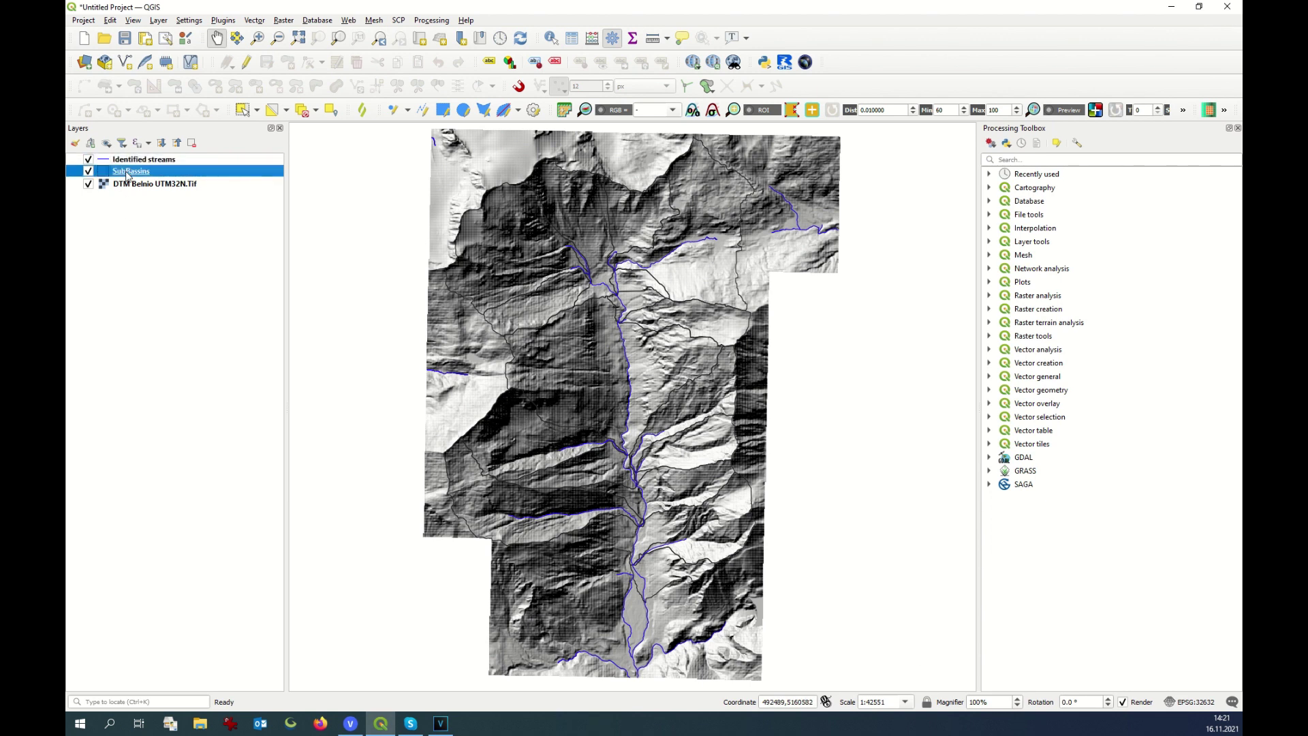
double_click(127, 173)
left_click(704, 65)
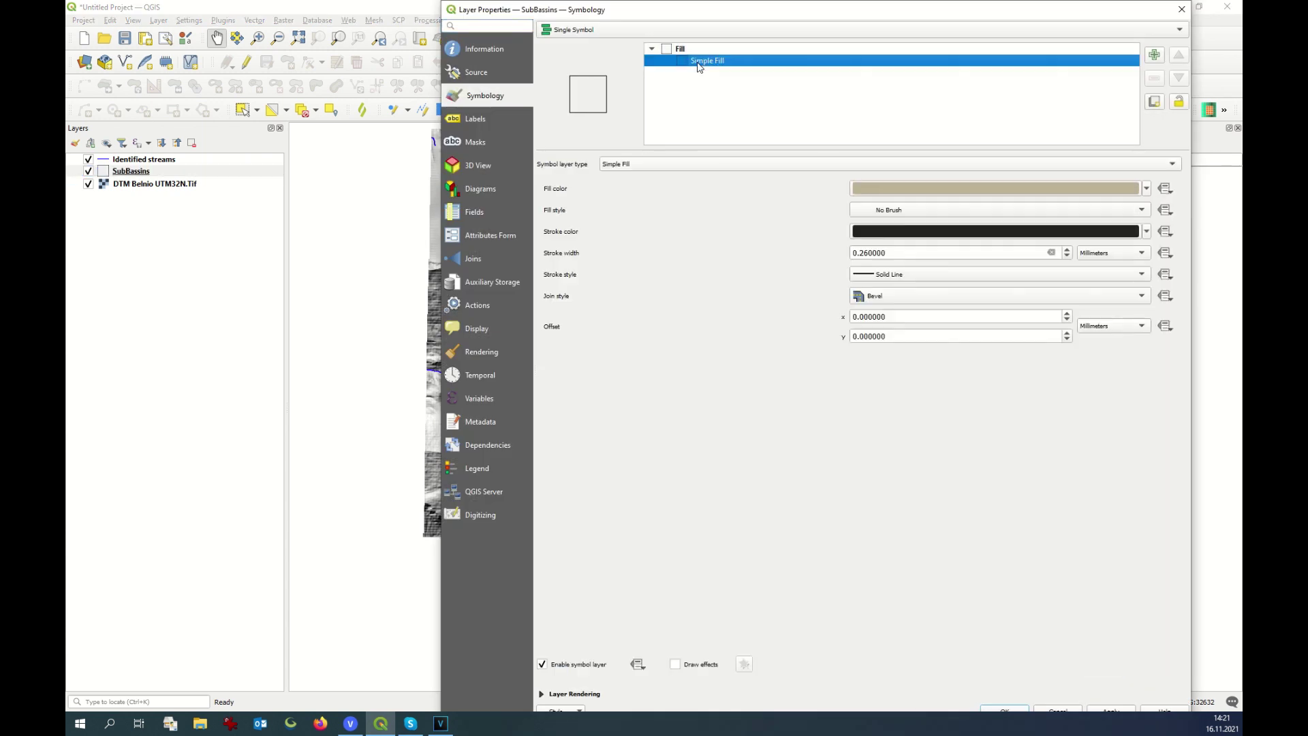
left_click(1147, 232)
left_click(870, 411)
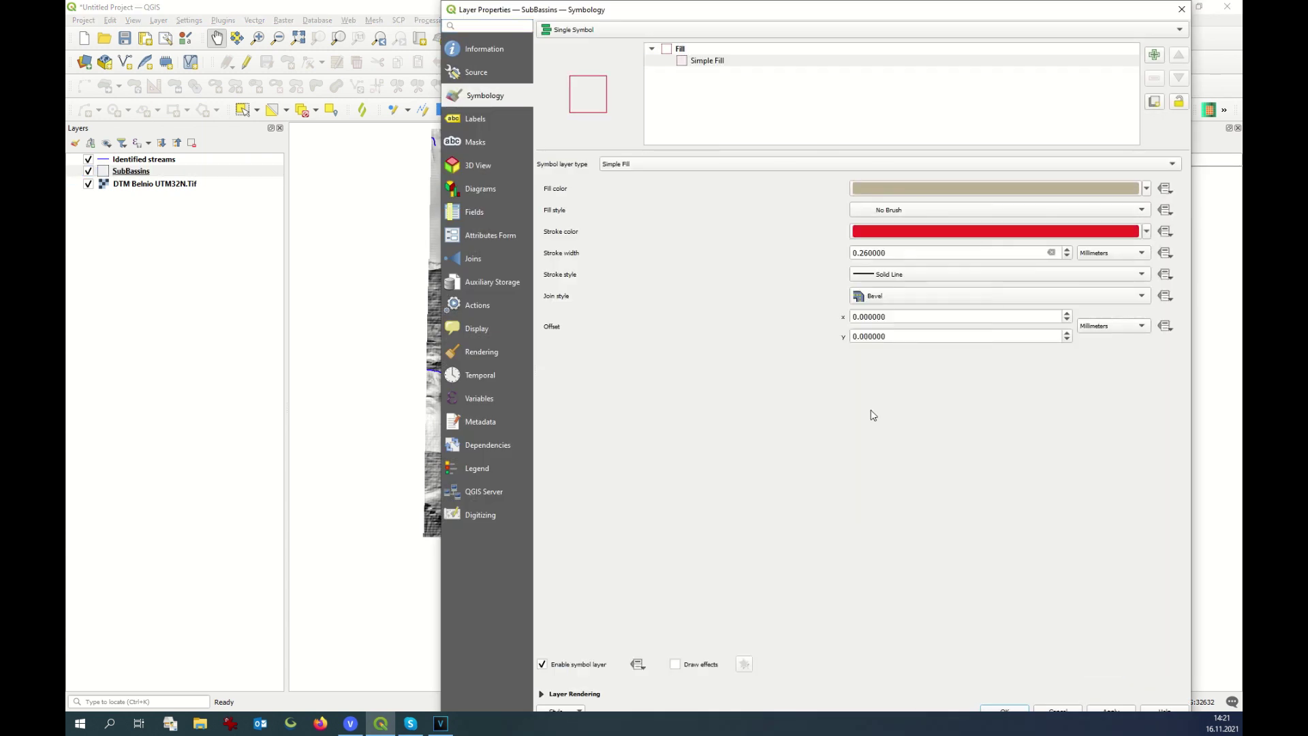
left_click(1020, 710)
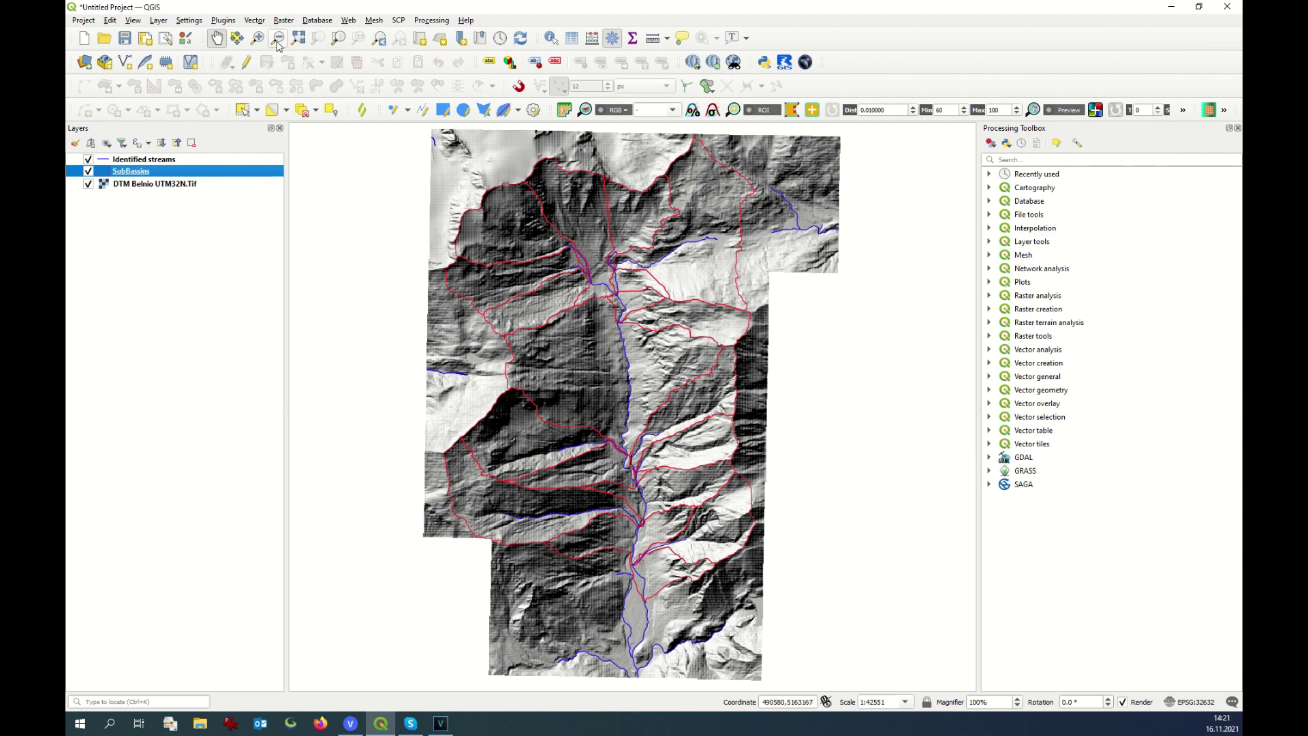
left_click(348, 21)
- Add the ESRI Satellite basemap through QuickMapServices
left_click(801, 552)
left_click(347, 20)
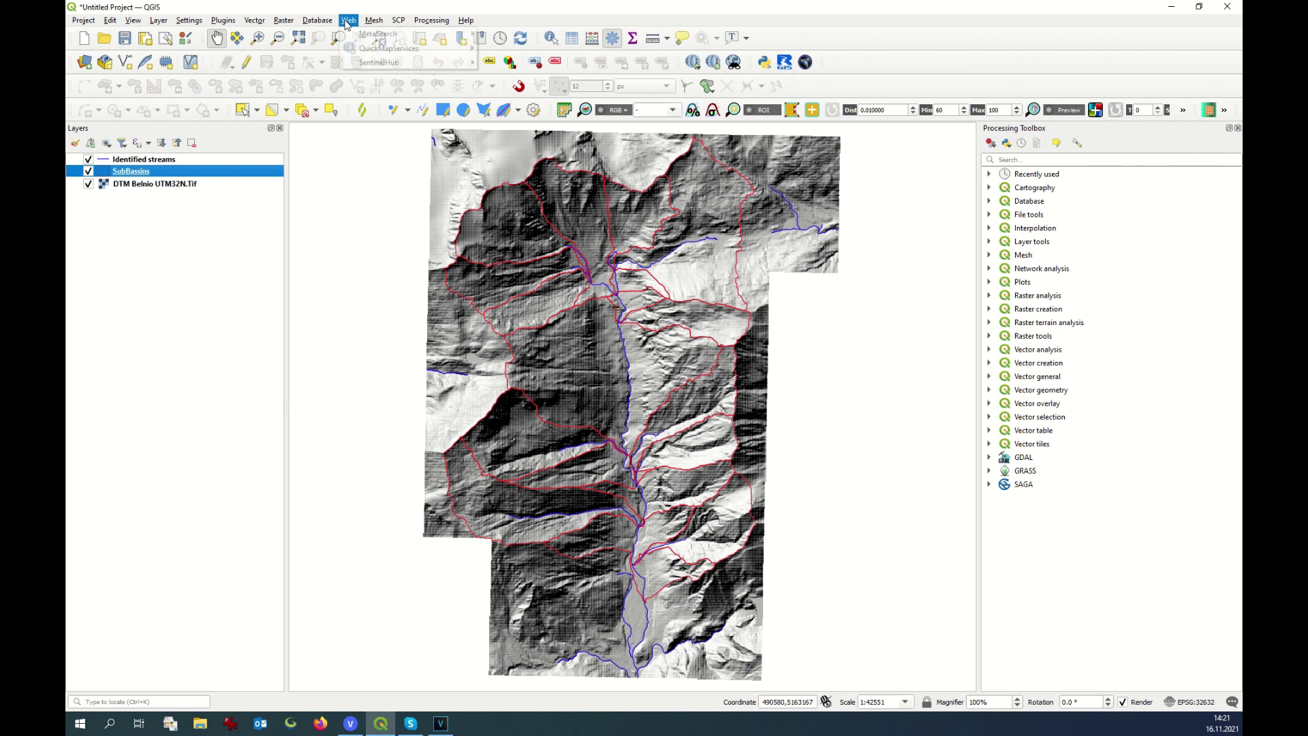
left_click(371, 49)
mouse_move(538, 95)
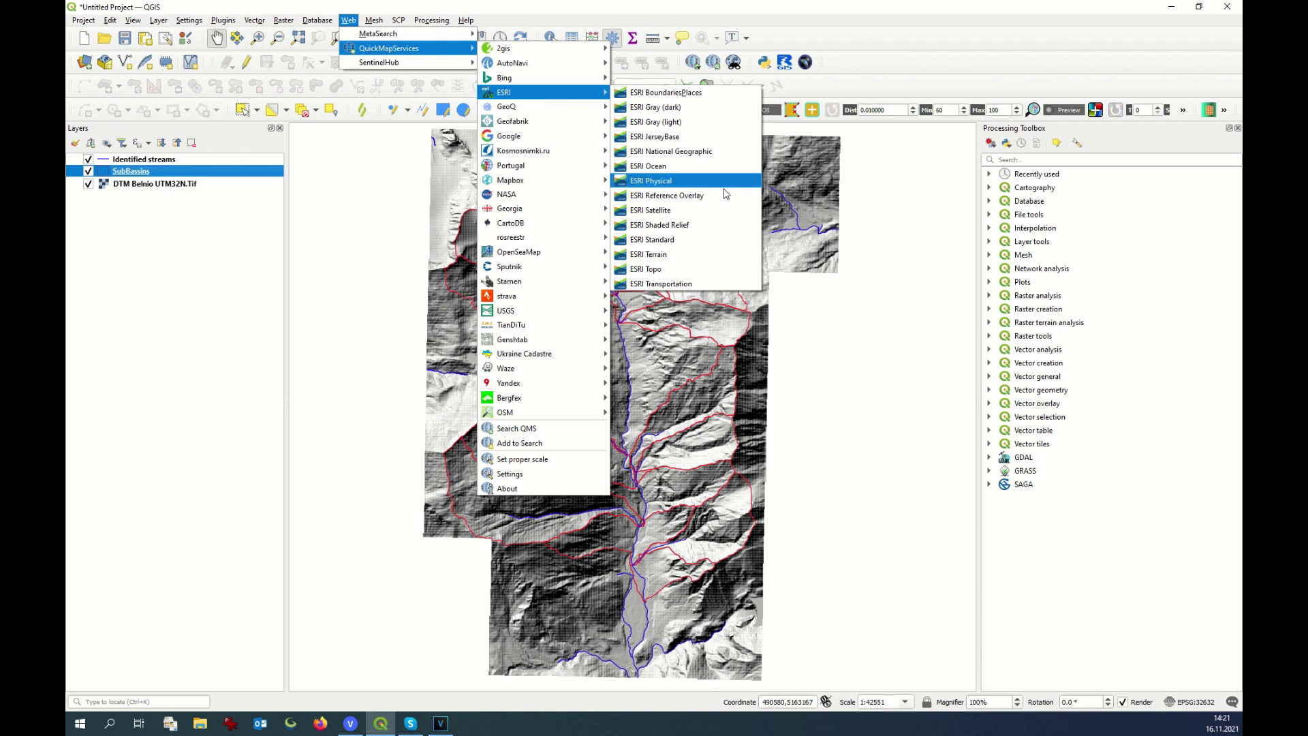
left_click(707, 210)
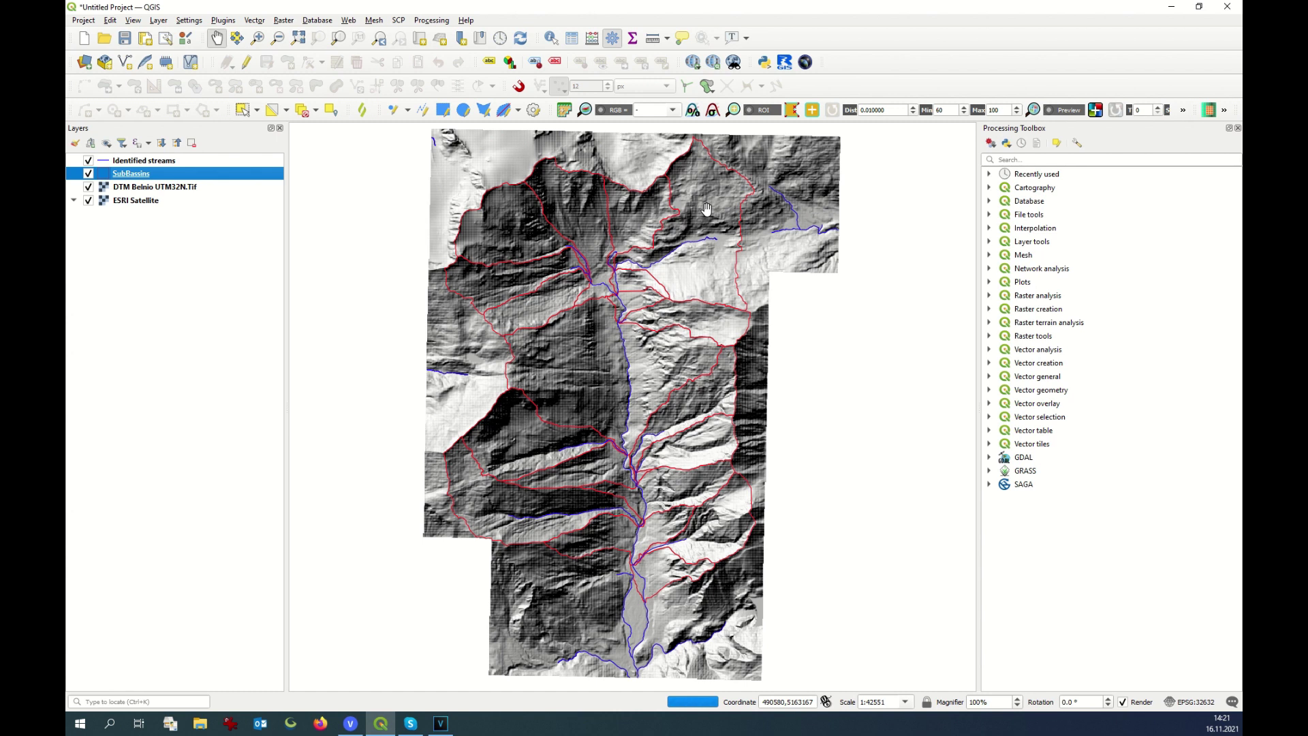
- Hide the DTM Belnio UTM32N.Tif layer, then zoom and pan along the valley streams
left_click(88, 187)
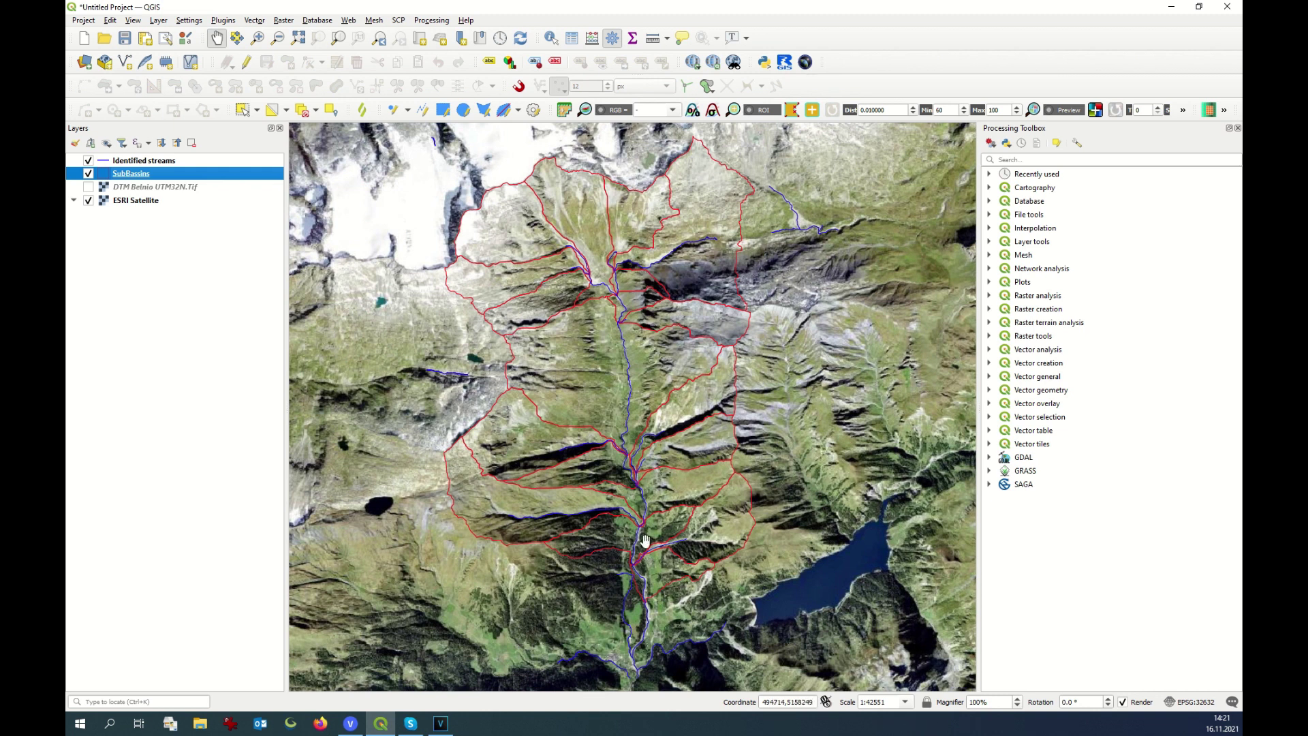
scroll(507, 321, "up", 2)
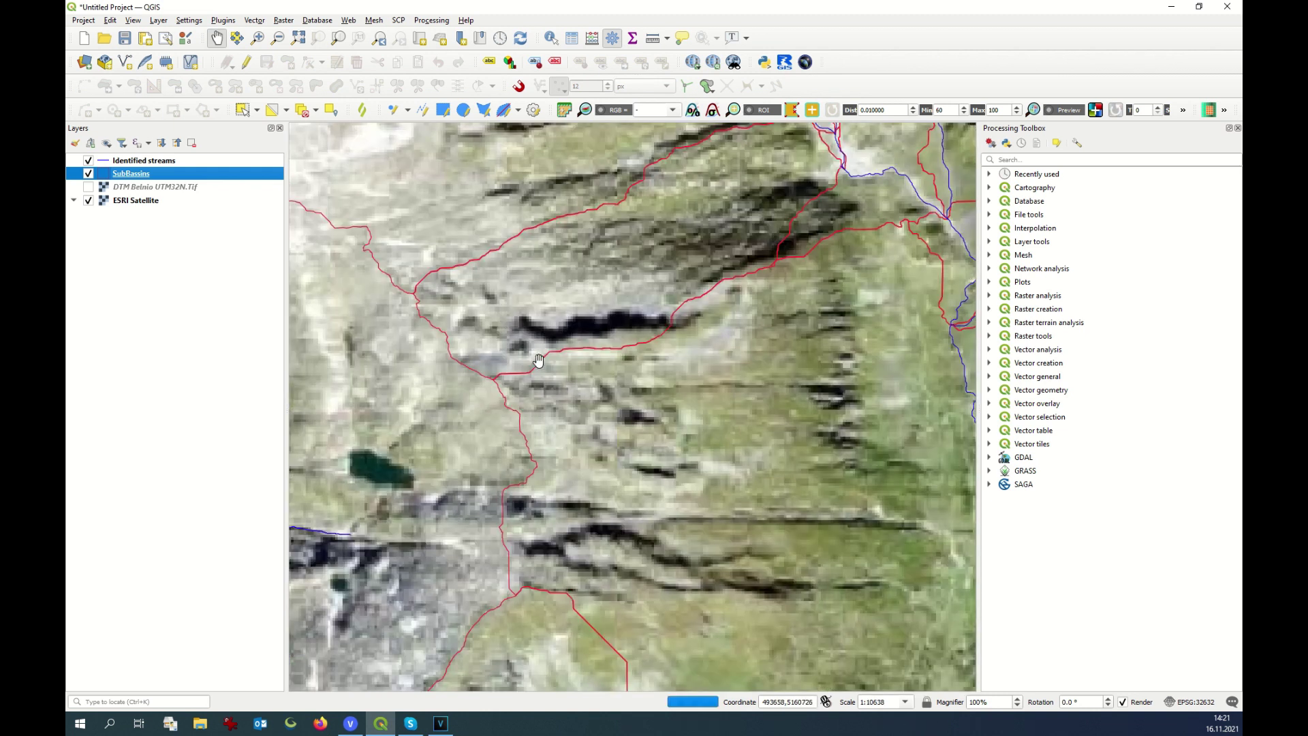
scroll(622, 374, "down", 1)
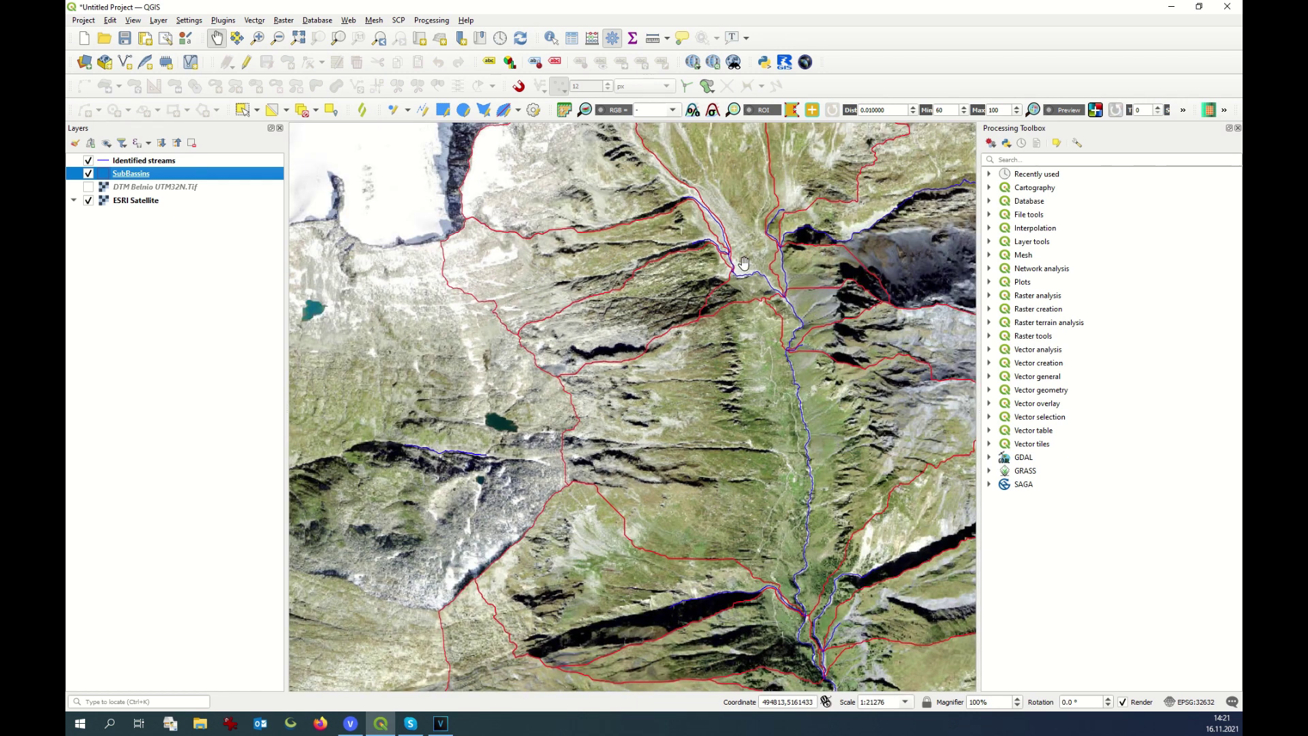
scroll(750, 234, "up", 1)
scroll(839, 331, "up", 1)
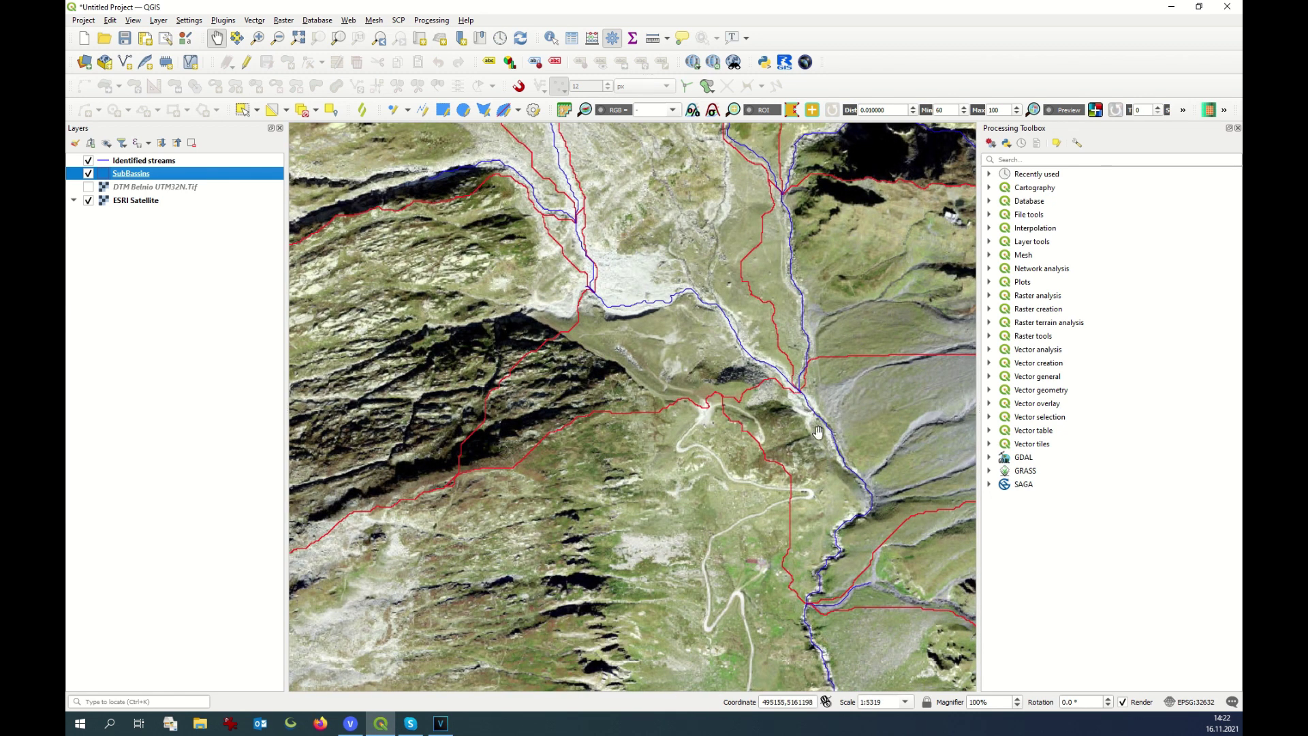
left_click_drag(818, 433, 687, 213)
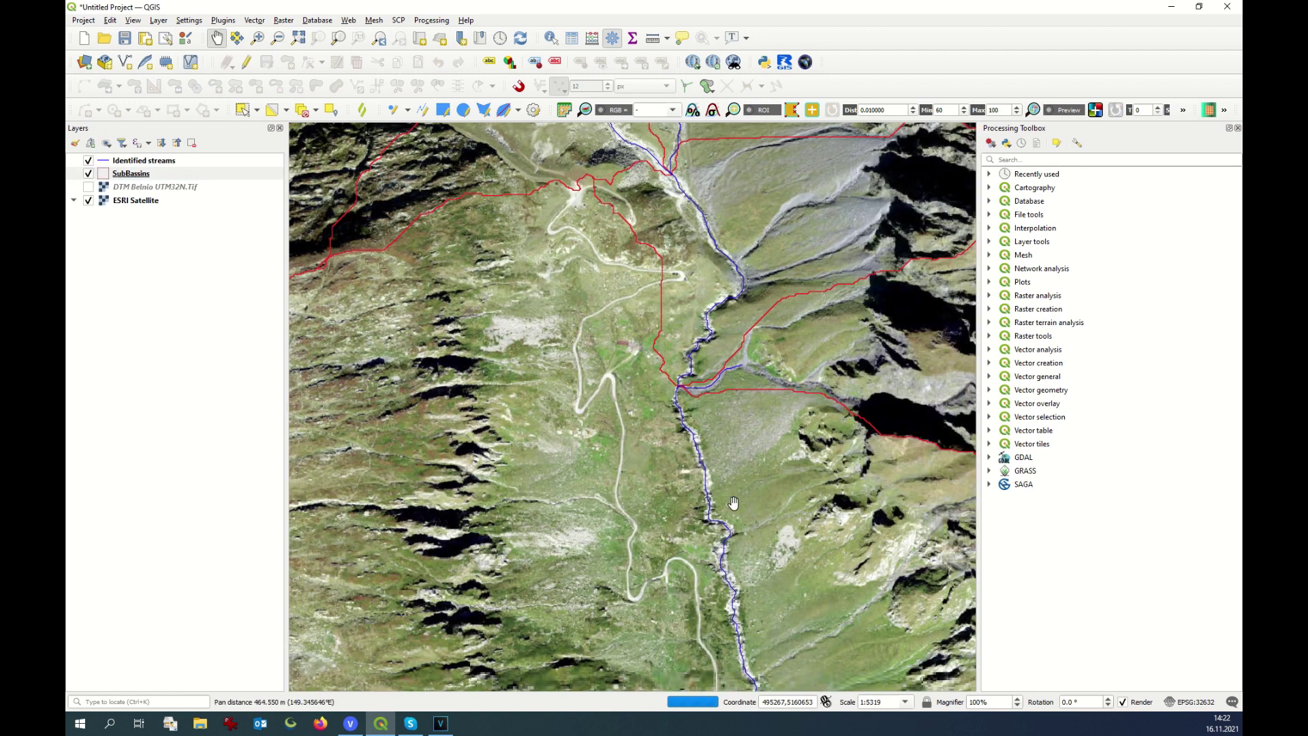
left_click_drag(732, 500, 709, 380)
scroll(688, 408, "down", 2)
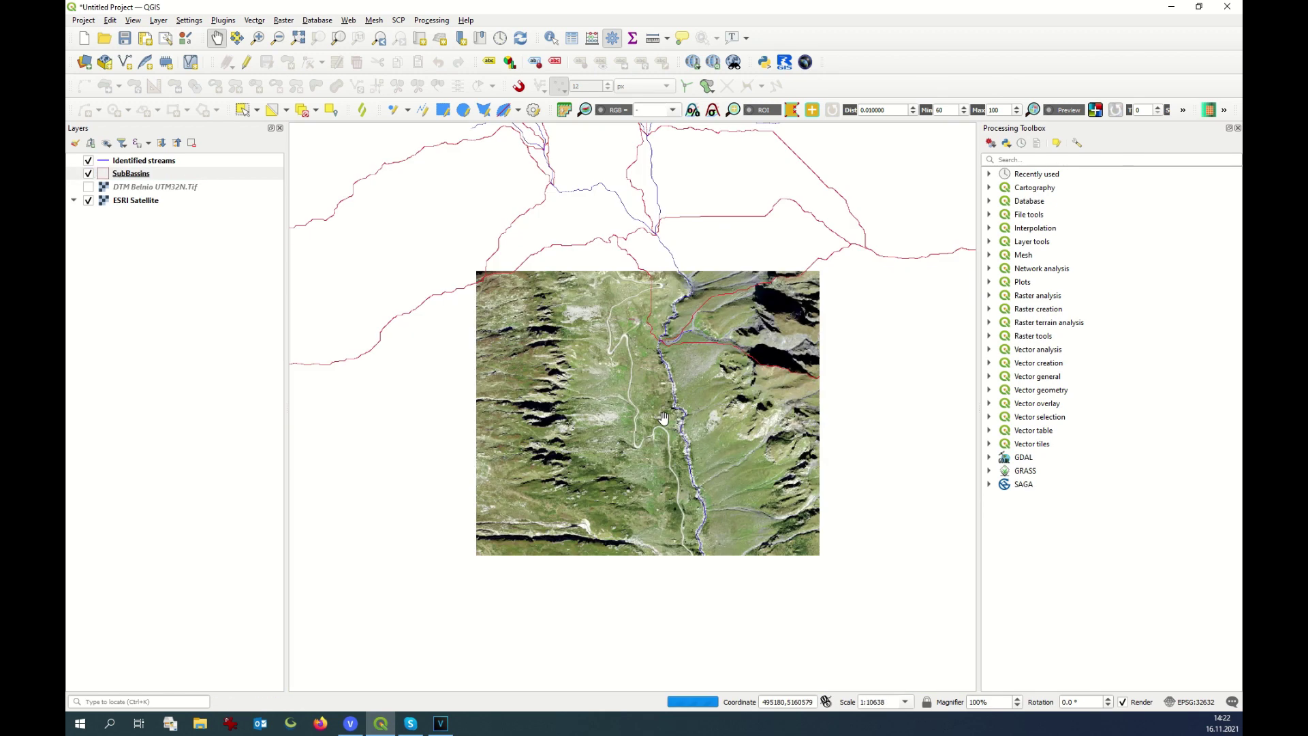